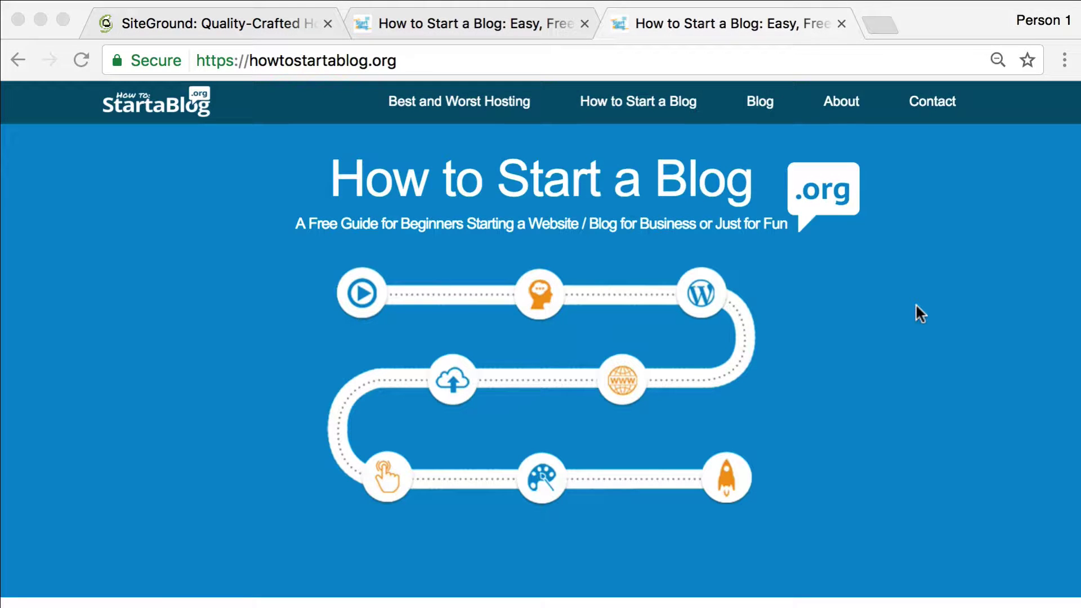
Scroll through the opening section of the HowToStartABlog.org guide and back up
scroll(915, 304, "down", 4)
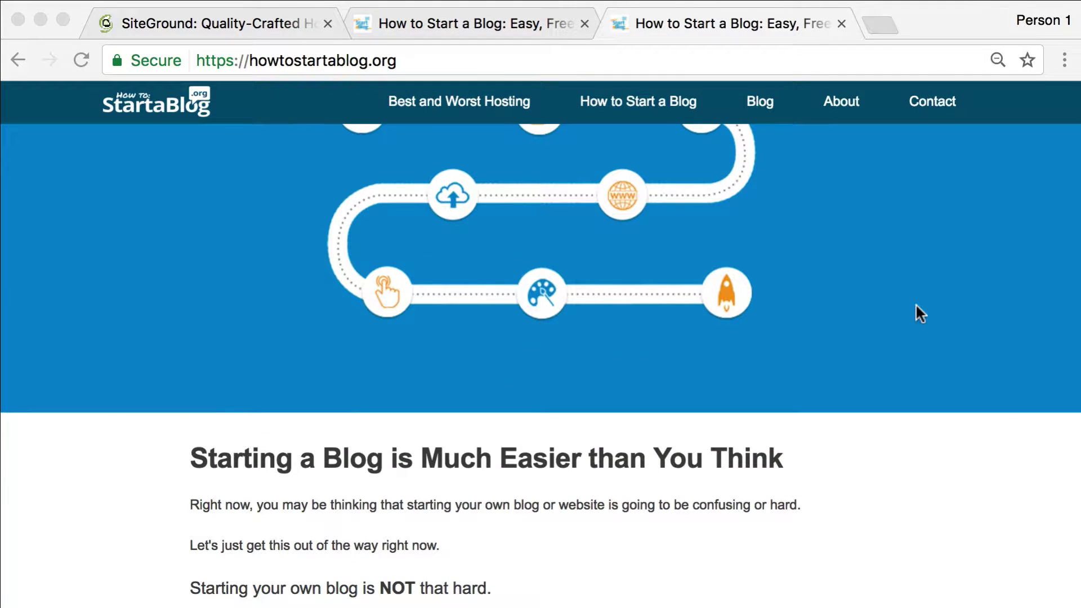
scroll(915, 313, "down", 2)
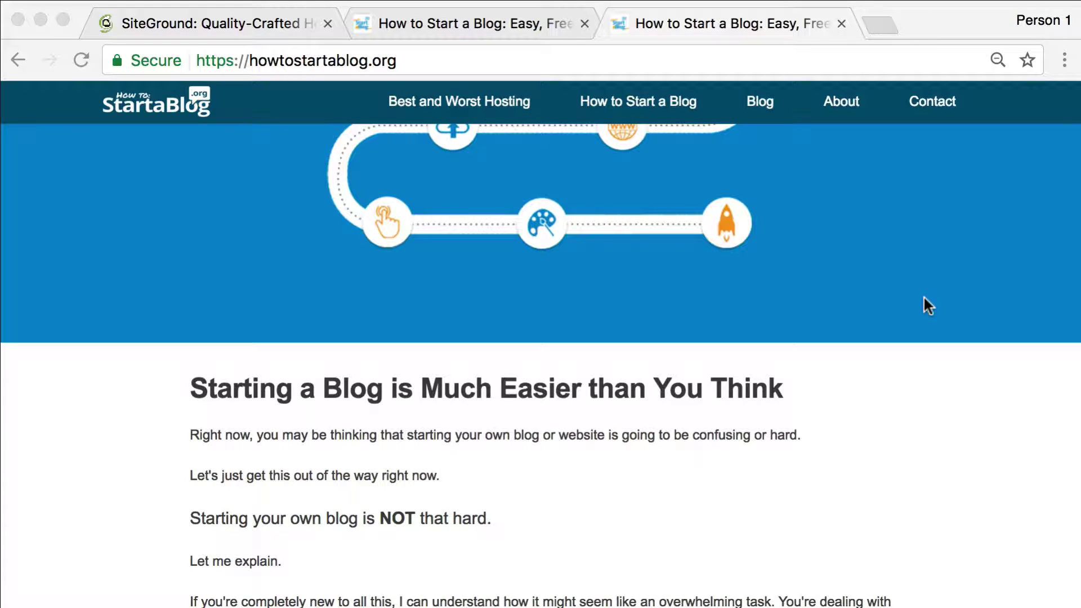
scroll(924, 298, "up", 5)
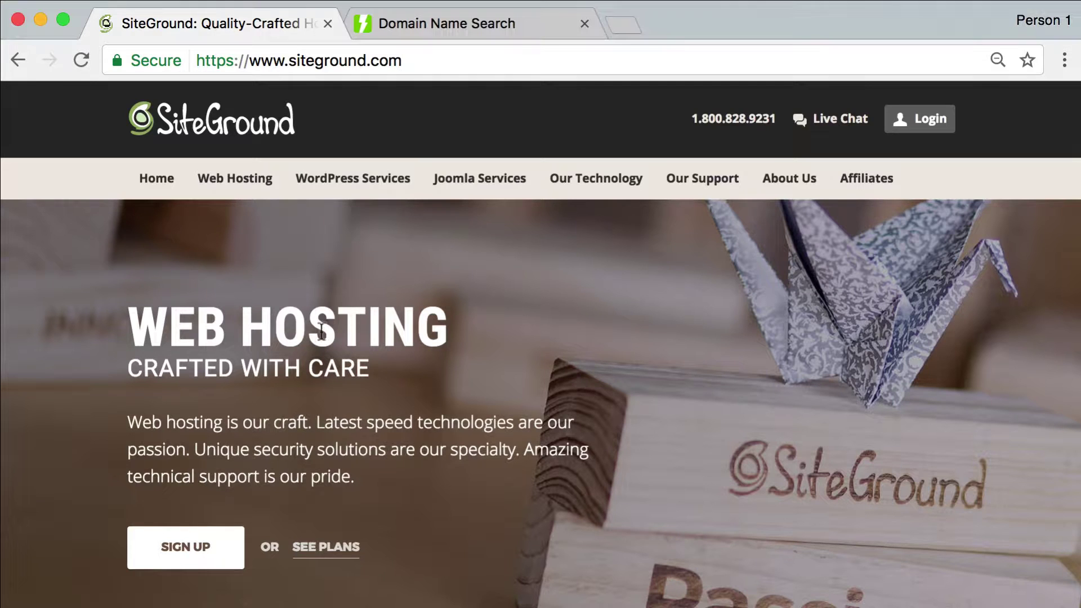
Open SiteGround's Web Hosting page comparing the StartUp, GrowBig and GoGeek plans
mouse_move(232, 180)
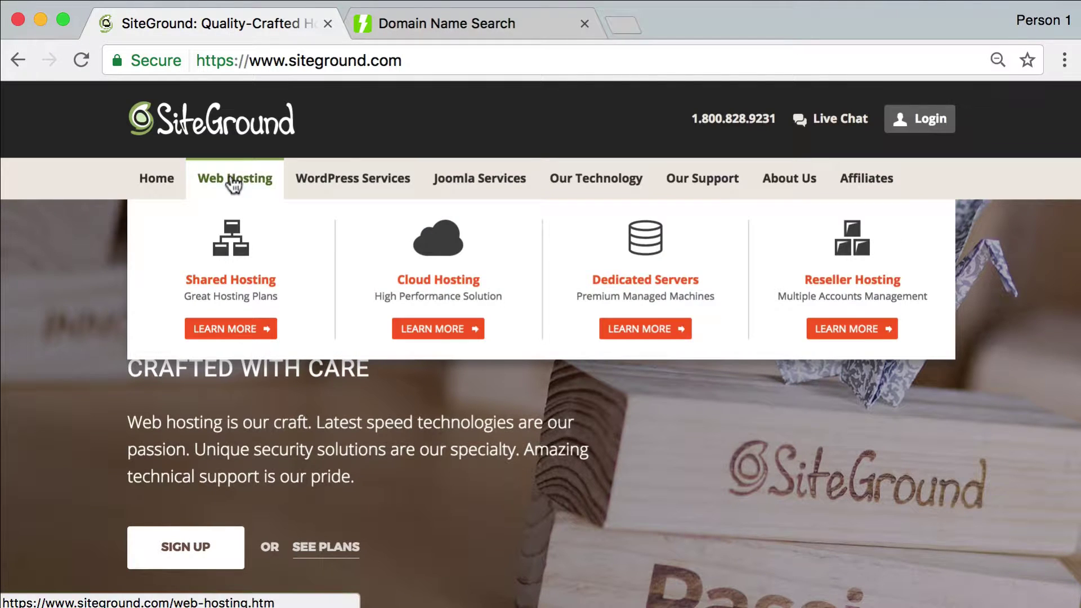
left_click(223, 330)
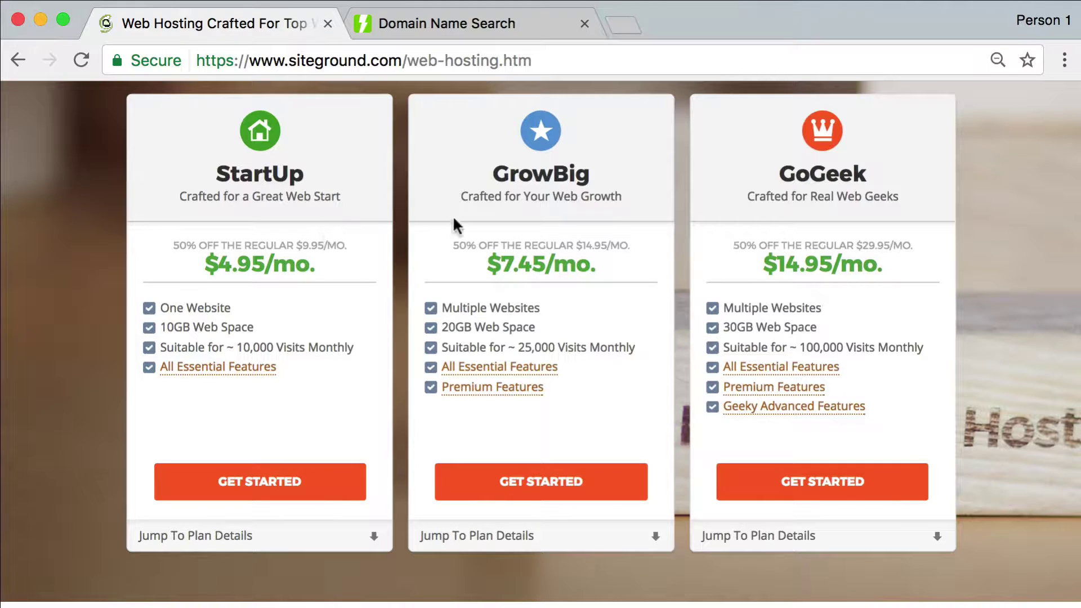
mouse_move(494, 384)
Order the StartUp plan and check that ijustmadeawebsite.com is available to register
left_click(250, 488)
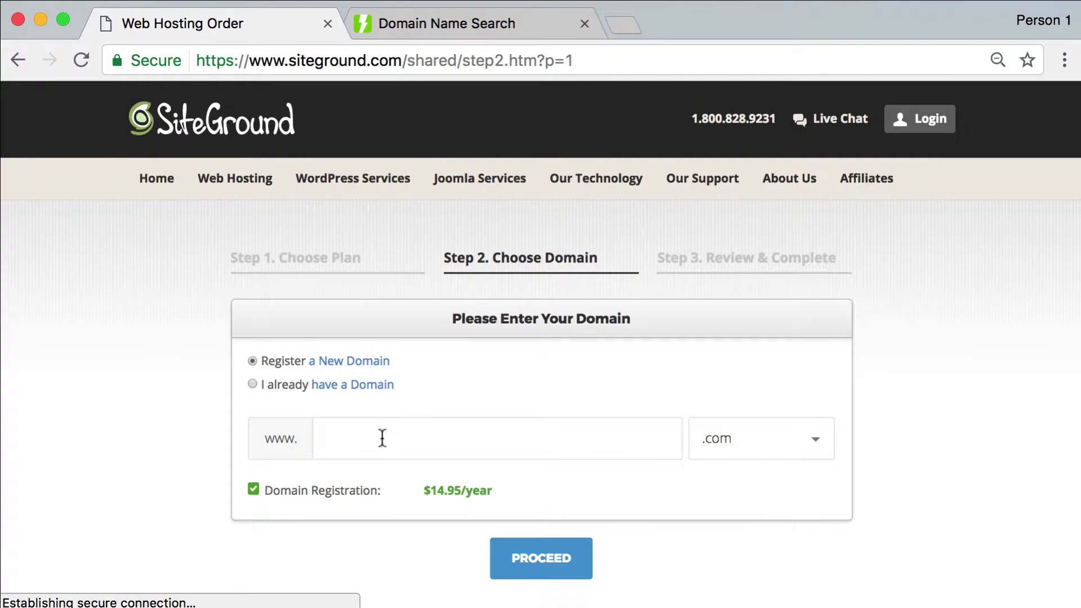
left_click(381, 437)
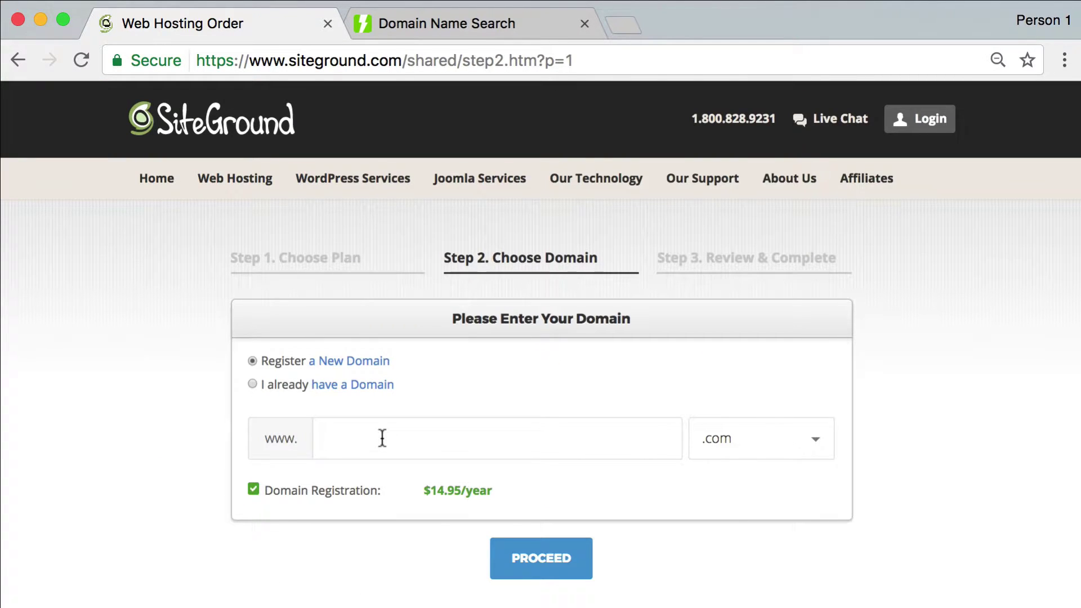
type("ijustmadeawebsite")
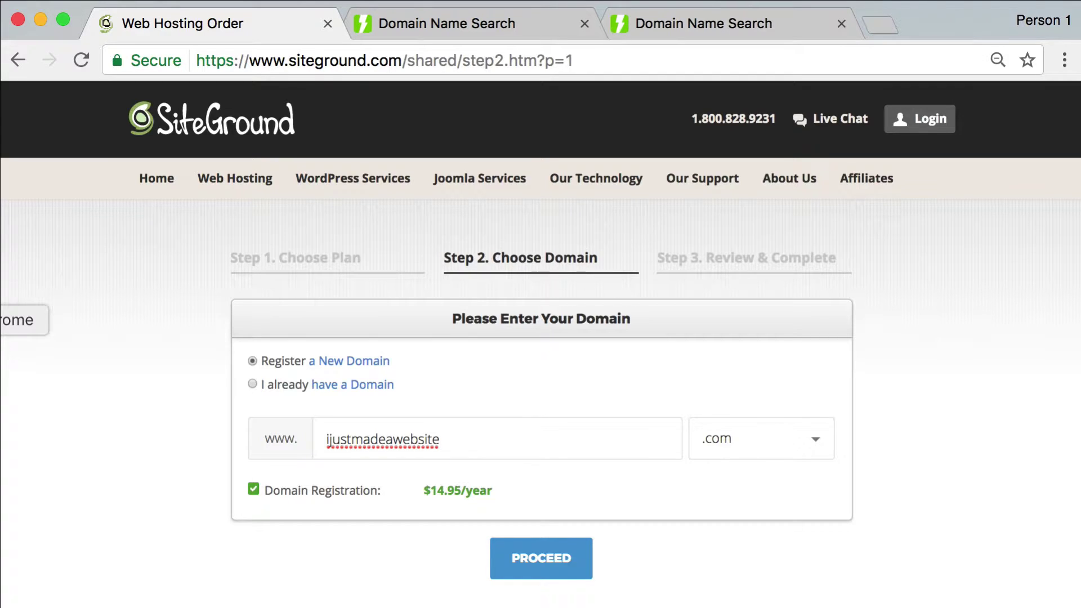
left_click(521, 559)
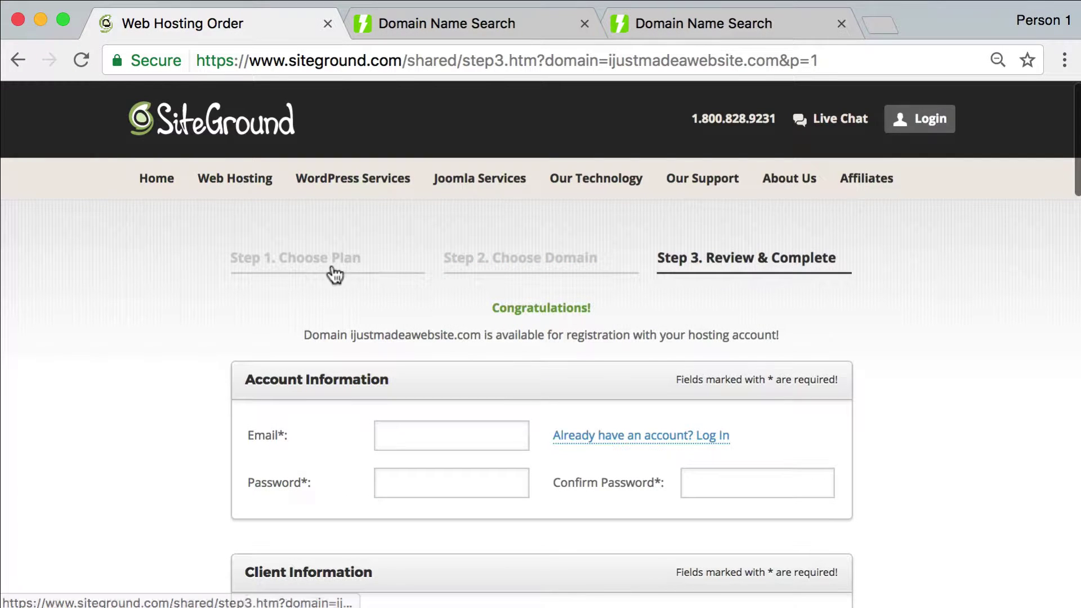
Enter the account e-mail and the account password, confirming the password
left_click(438, 436)
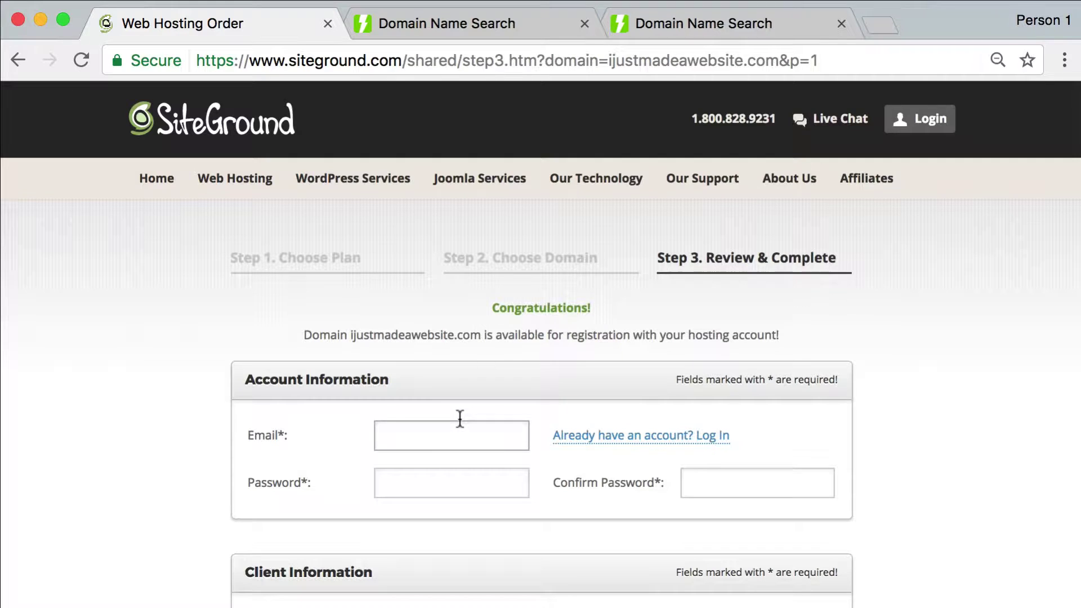
key("super+v")
key("Tab")
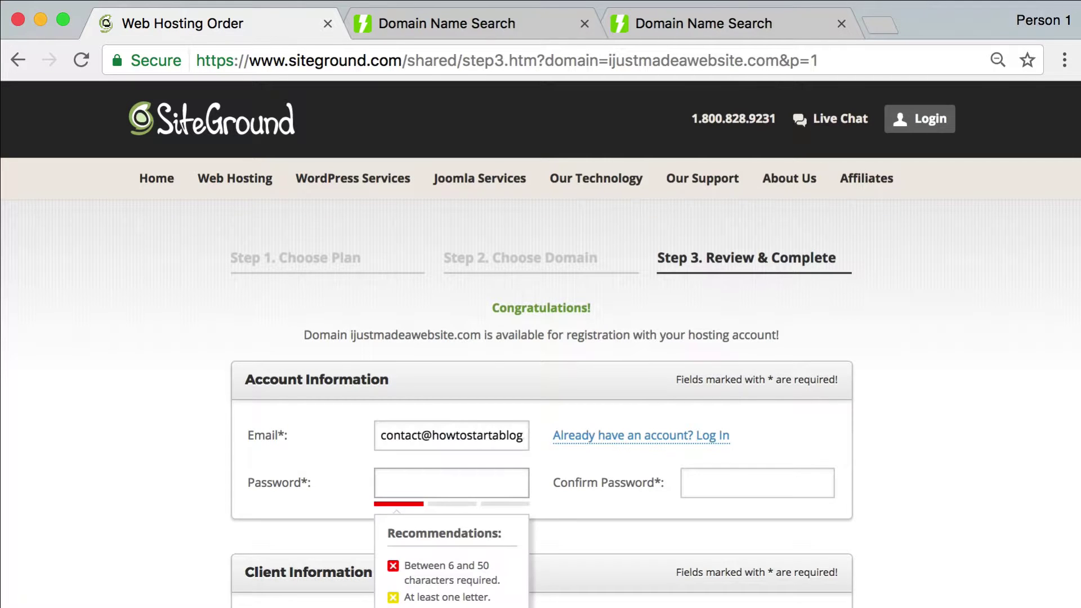
key("super+v")
key("Tab")
type("********")
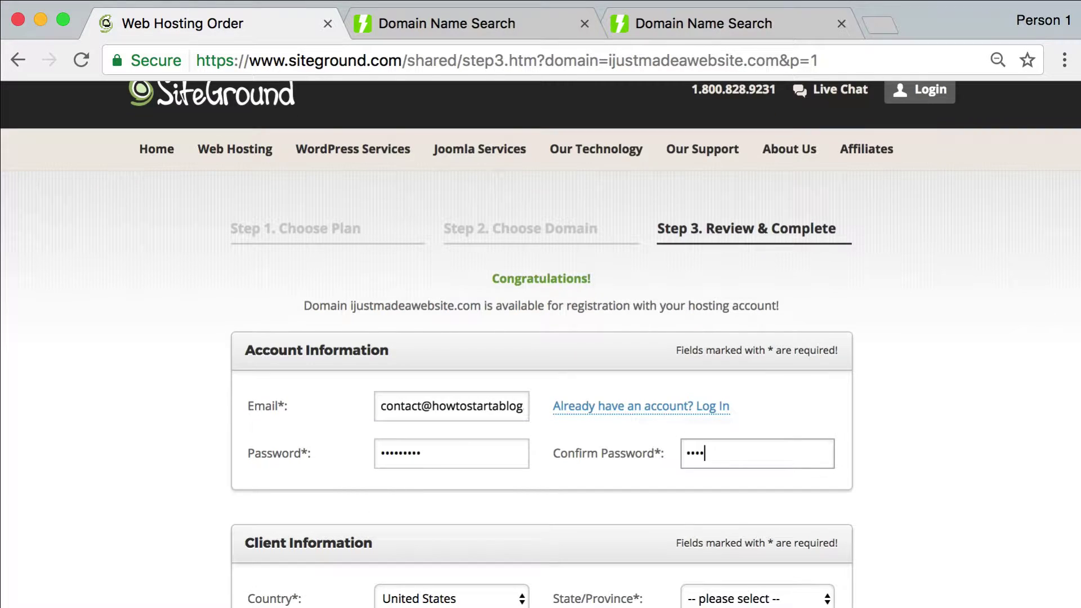
type("*")
key("Tab")
Set the State/Province to South Carolina
scroll(747, 302, "down", 5)
left_click(746, 302)
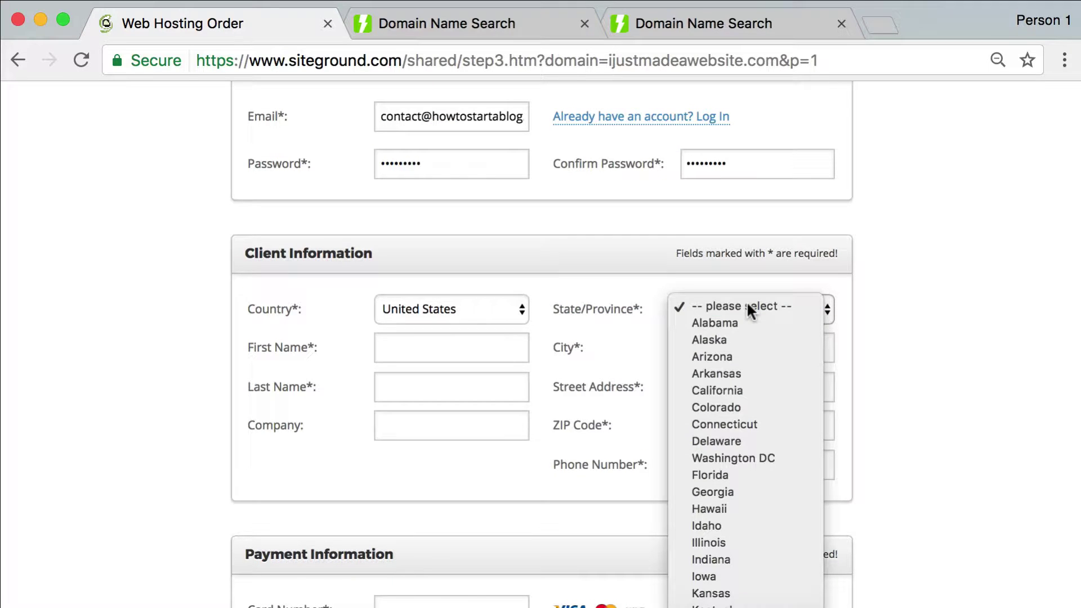
type("South C")
key("Return")
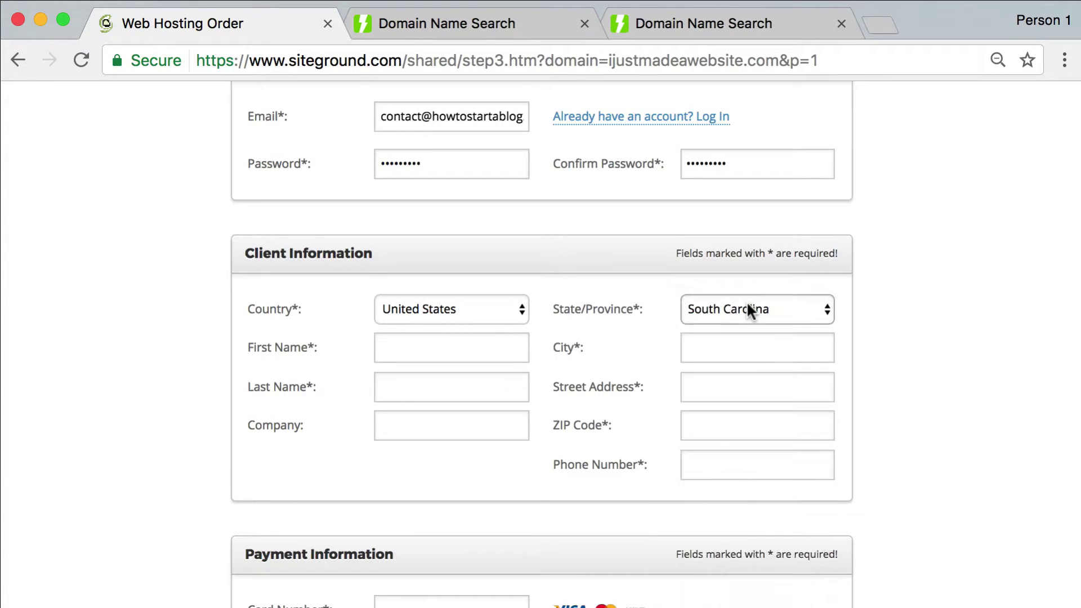
key("Tab")
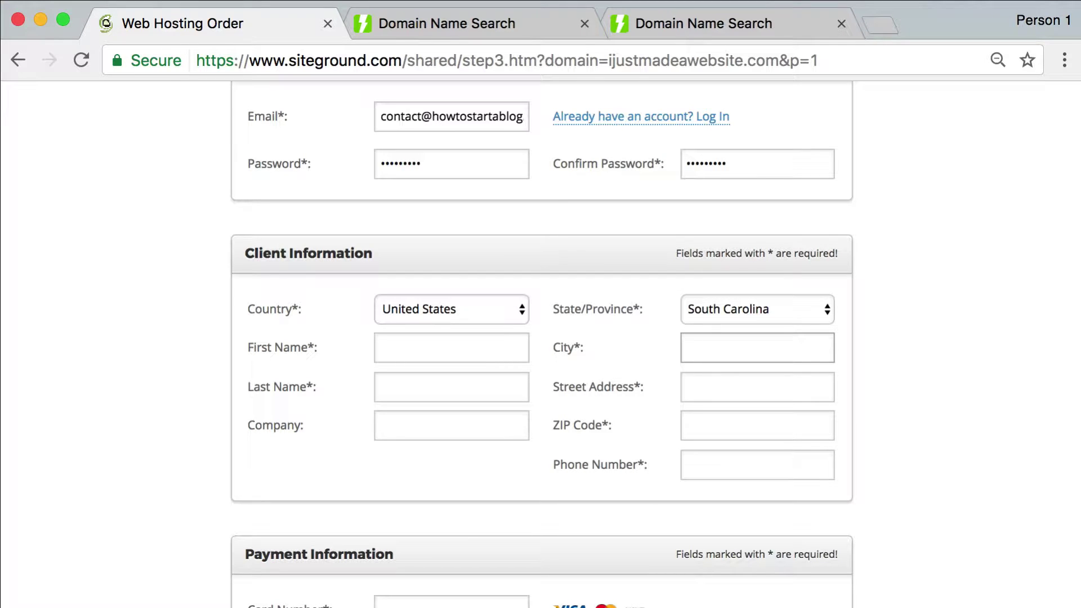
key("shift+Tab")
key("Tab")
key("Tab")
Enter the client's first and last name
left_click(456, 359)
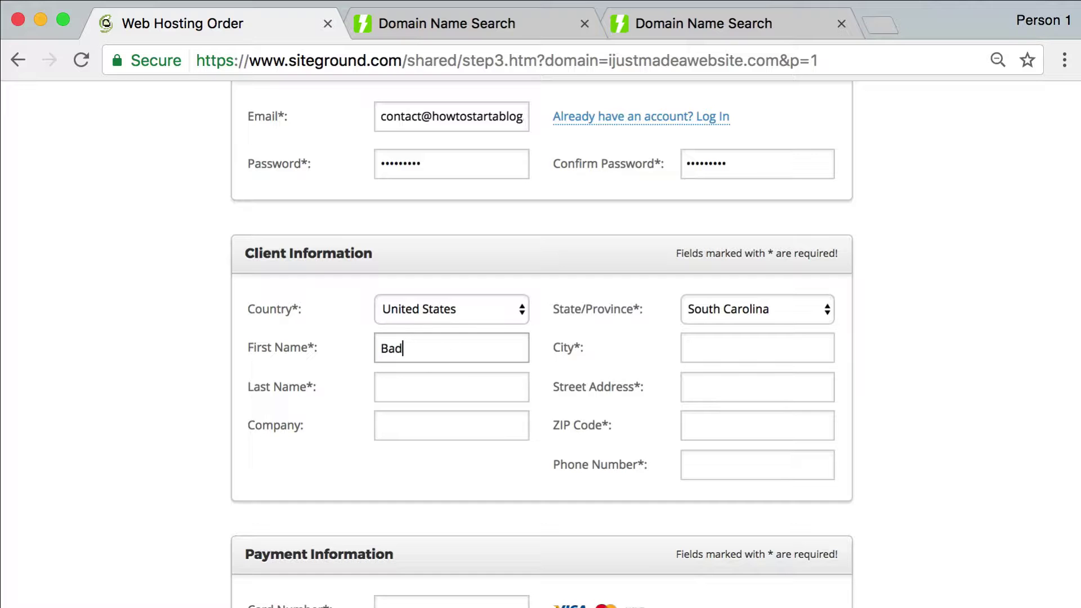
key("Tab")
key("Tab")
key("Tab")
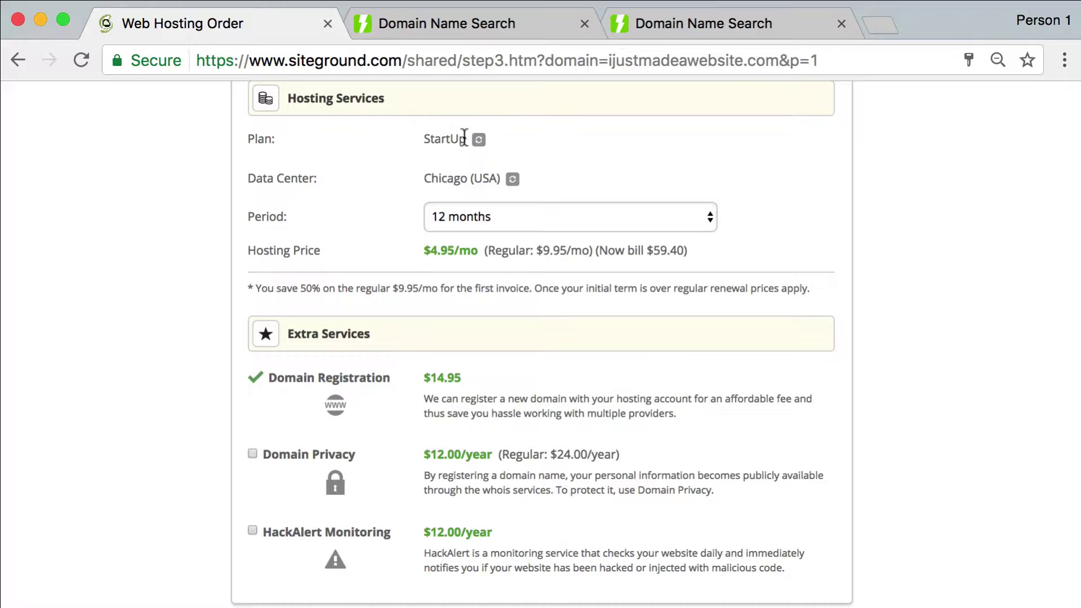
Keep Chicago (USA) as the hosting data center
left_click(512, 180)
left_click(525, 175)
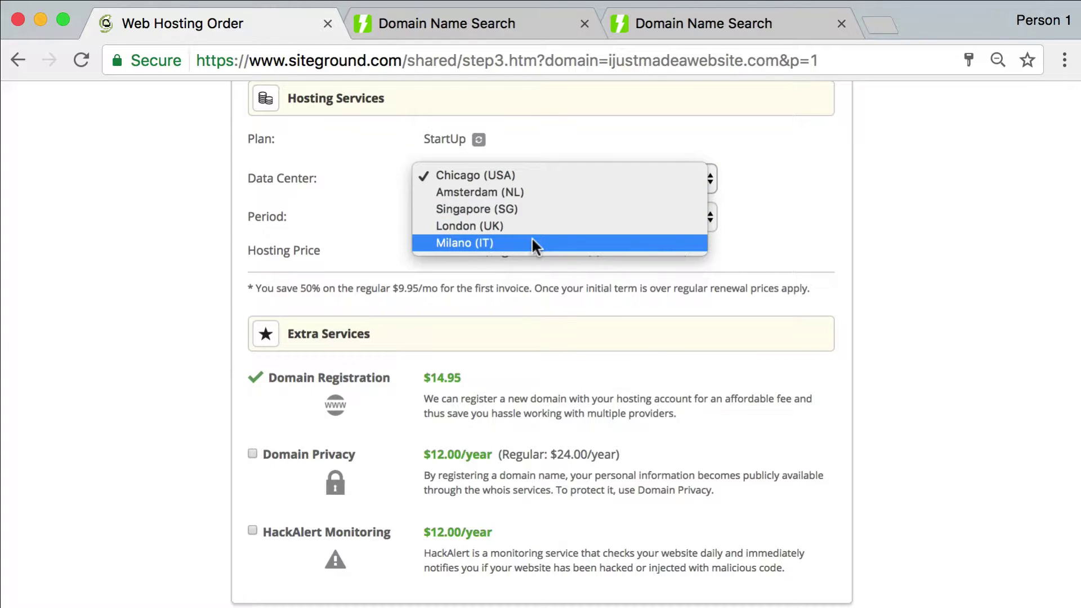
left_click(496, 175)
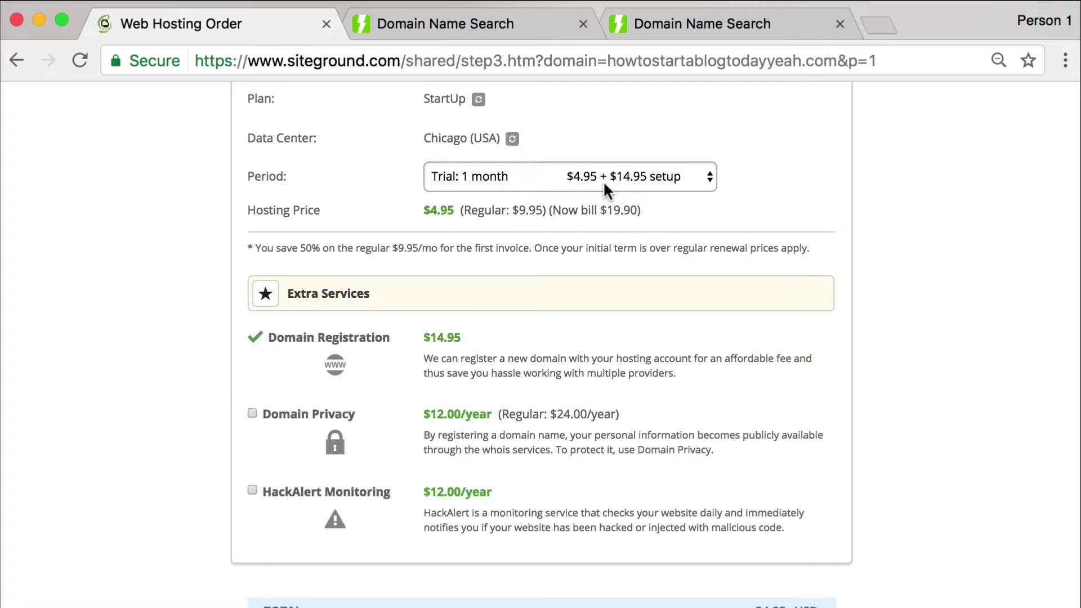
Set the hosting period to the one-month trial (34.85 USD) and pay for the order
scroll(603, 180, "down", 2)
left_click(539, 113)
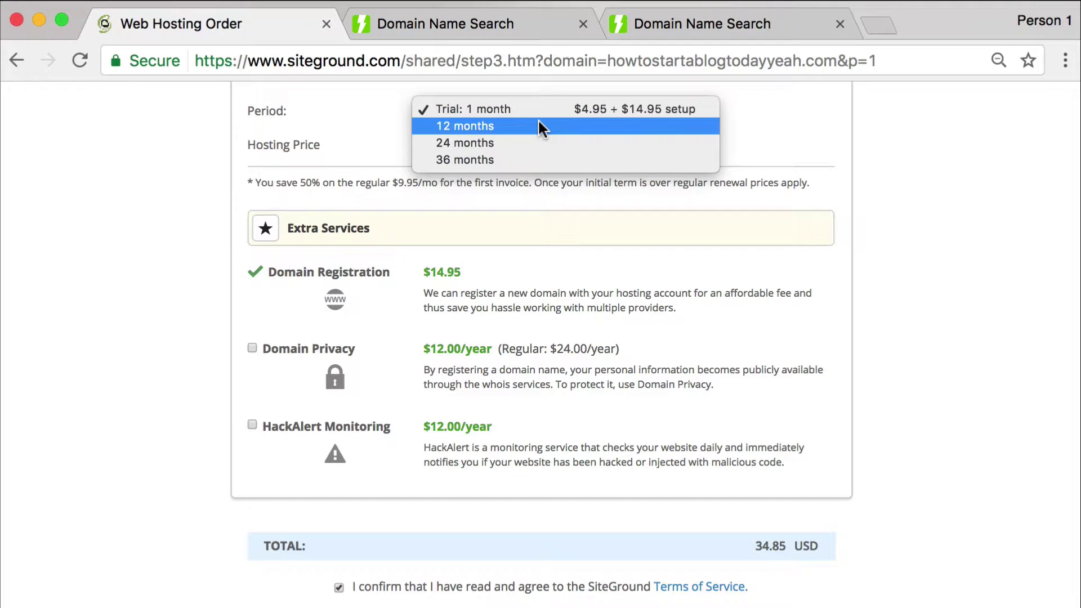
left_click(538, 119)
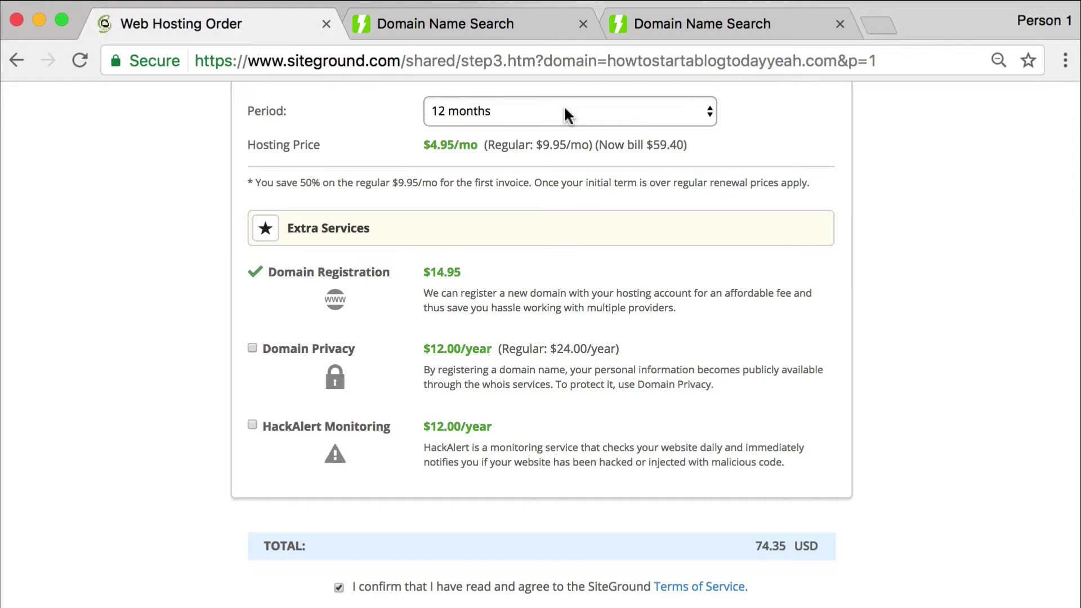
left_click(563, 105)
key("Escape")
left_click(556, 95)
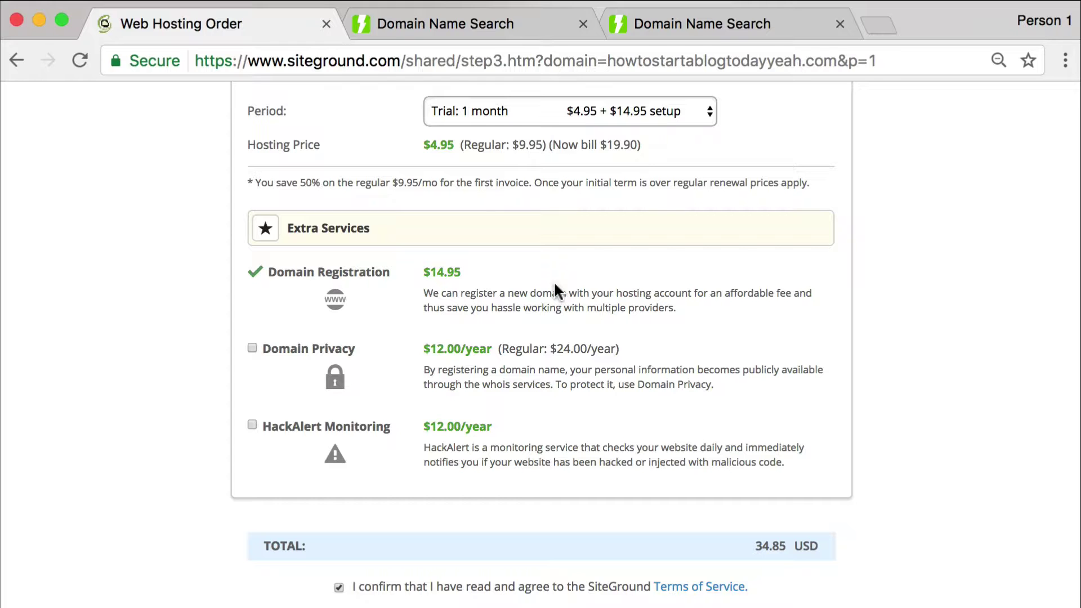
scroll(549, 285, "down", 5)
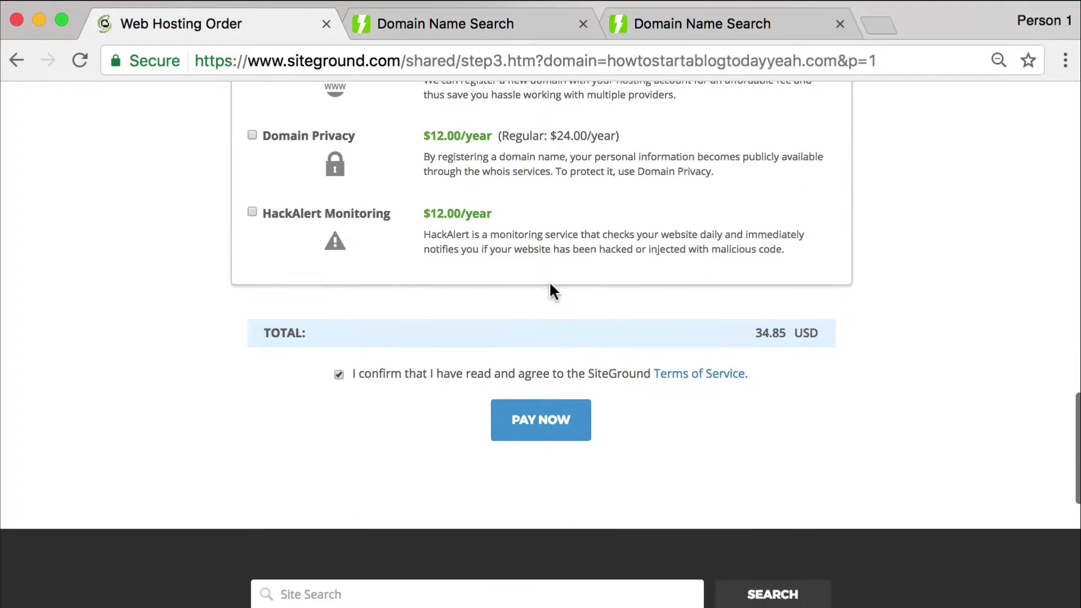
left_click(541, 422)
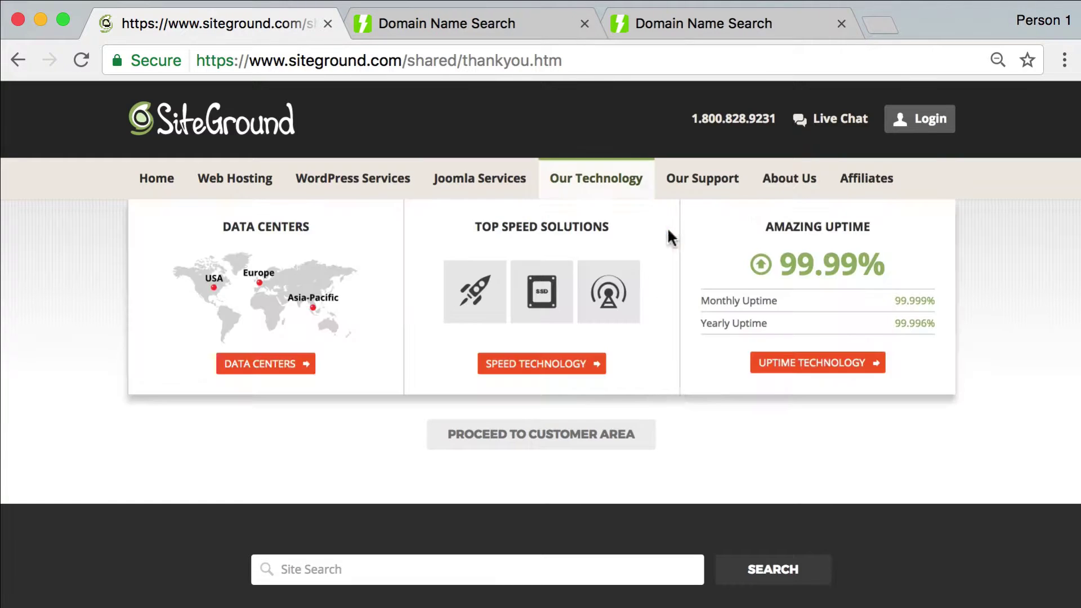
Go to the customer area and launch the 'Set up in 2 min!' account setup wizard
left_click(590, 440)
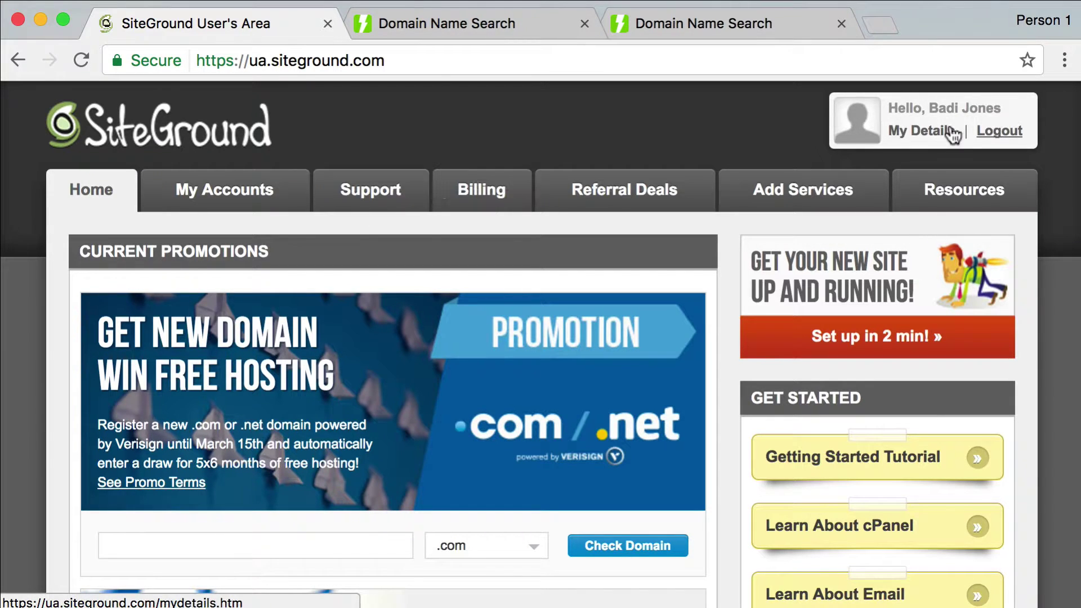
scroll(891, 259, "down", 1)
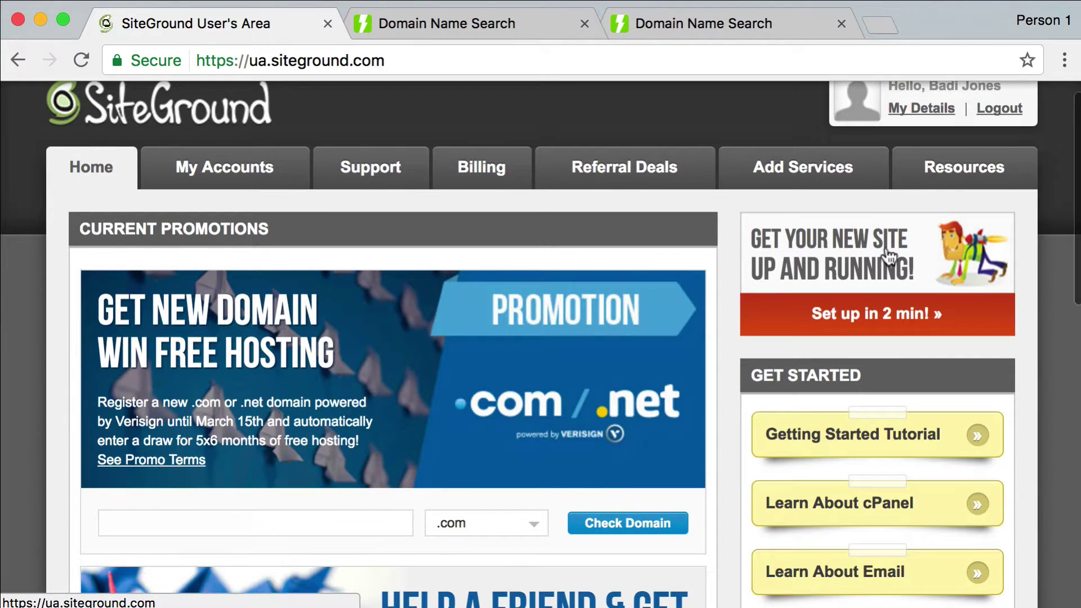
scroll(861, 282, "up", 2)
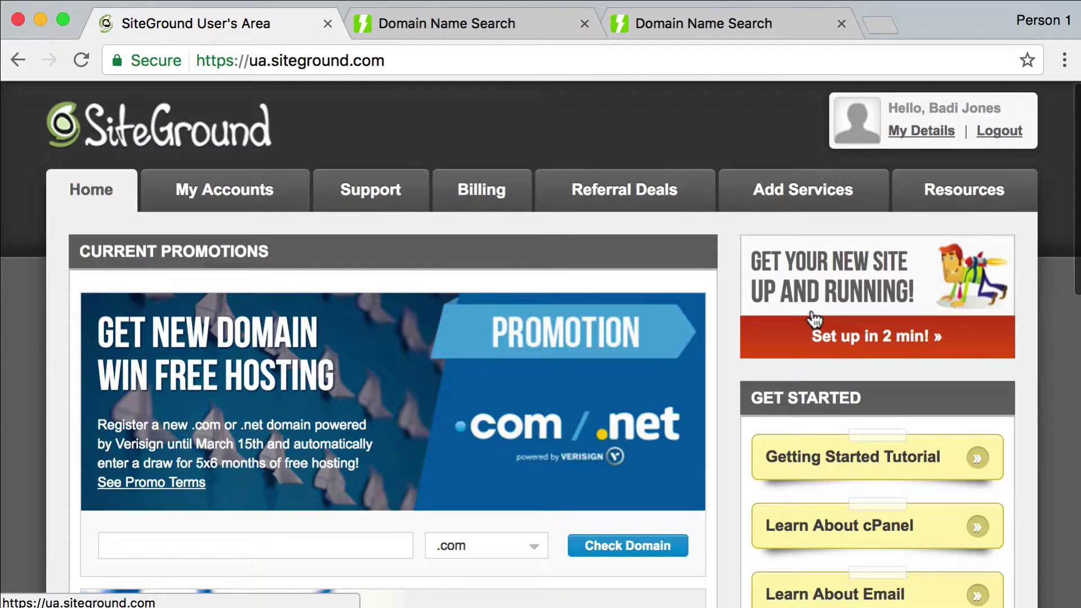
left_click(869, 345)
scroll(810, 332, "down", 5)
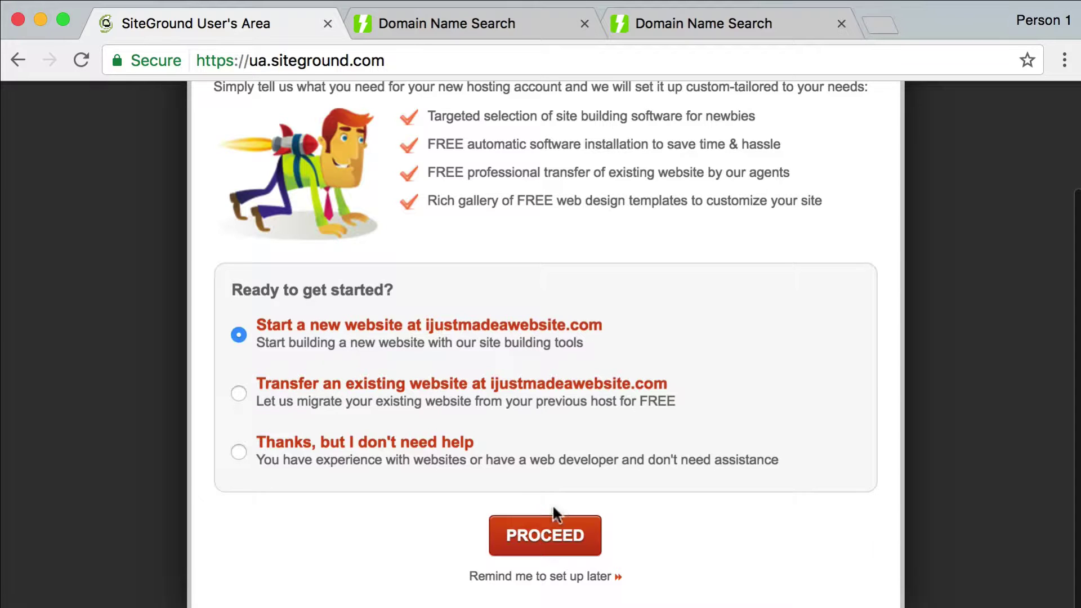
Start a new website as a Personal/Blog running WordPress and continue to Software Installation
left_click(551, 546)
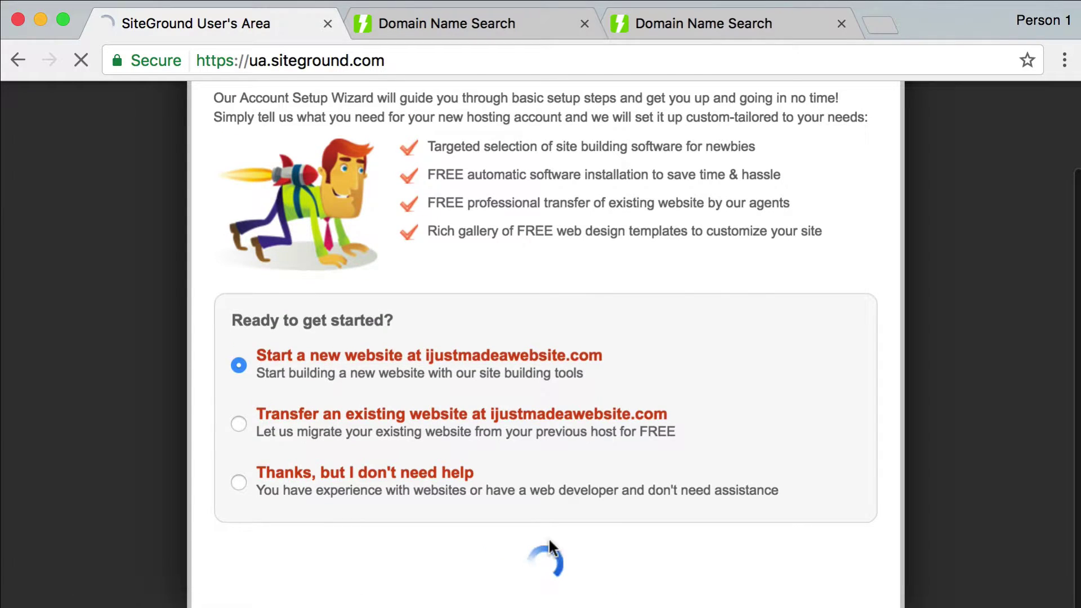
scroll(511, 448, "down", 3)
scroll(510, 449, "down", 3)
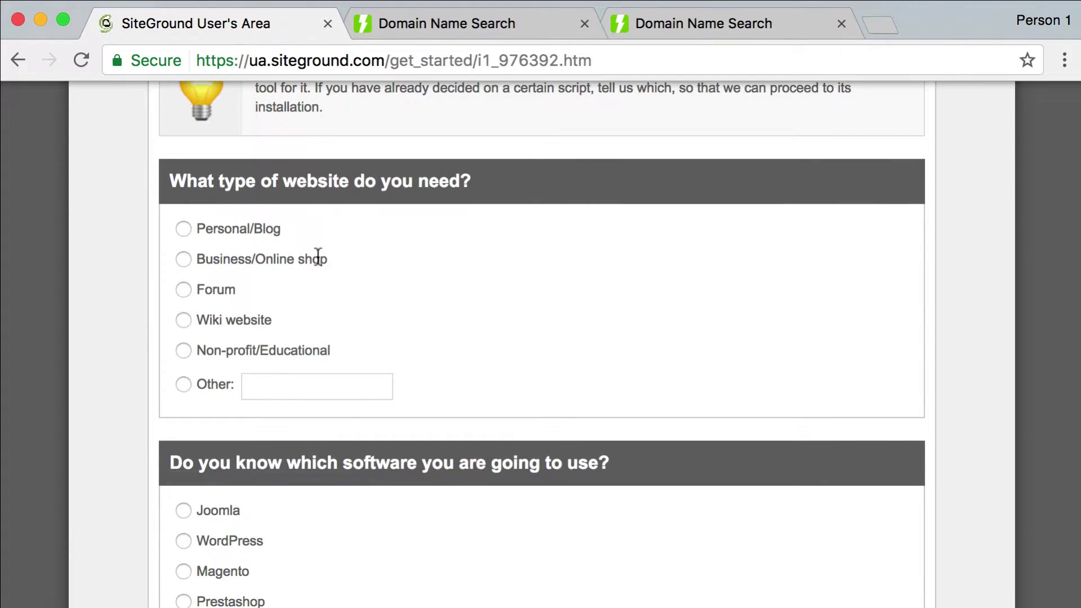
left_click(184, 229)
scroll(297, 260, "down", 5)
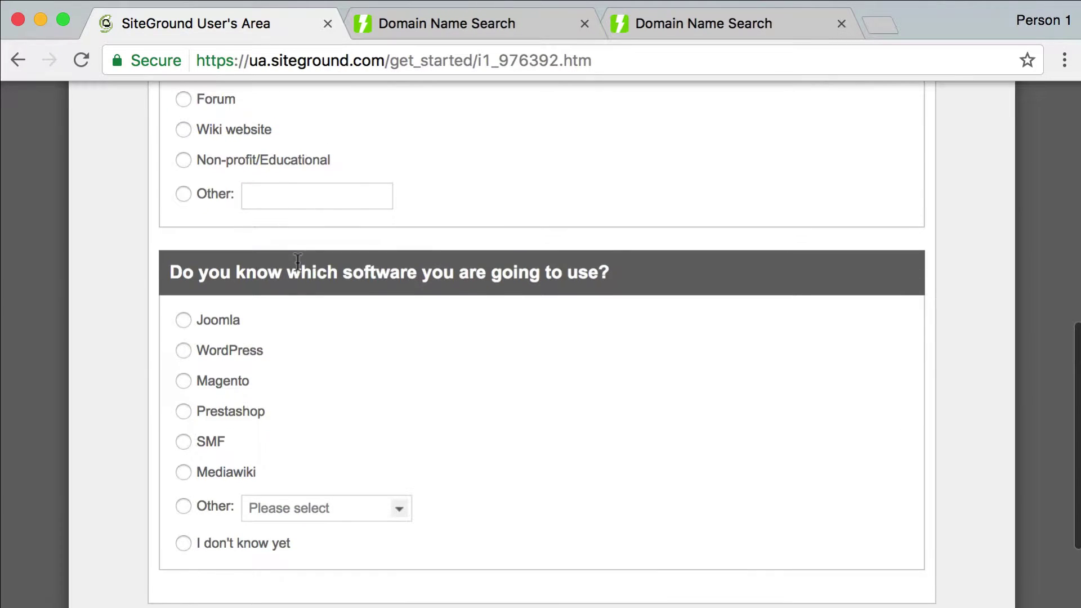
scroll(297, 260, "up", 3)
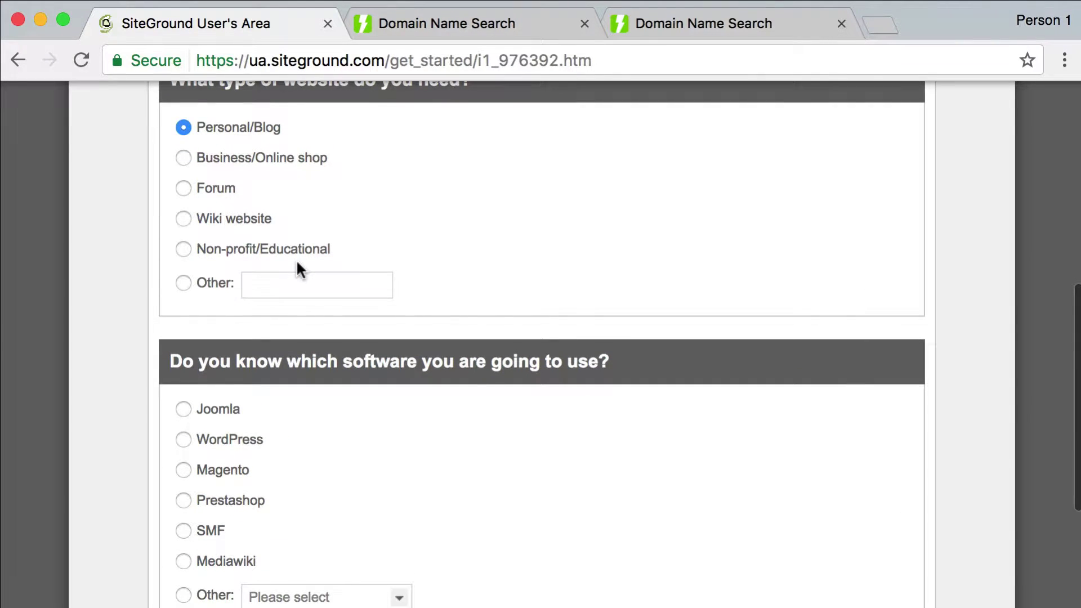
scroll(297, 263, "down", 3)
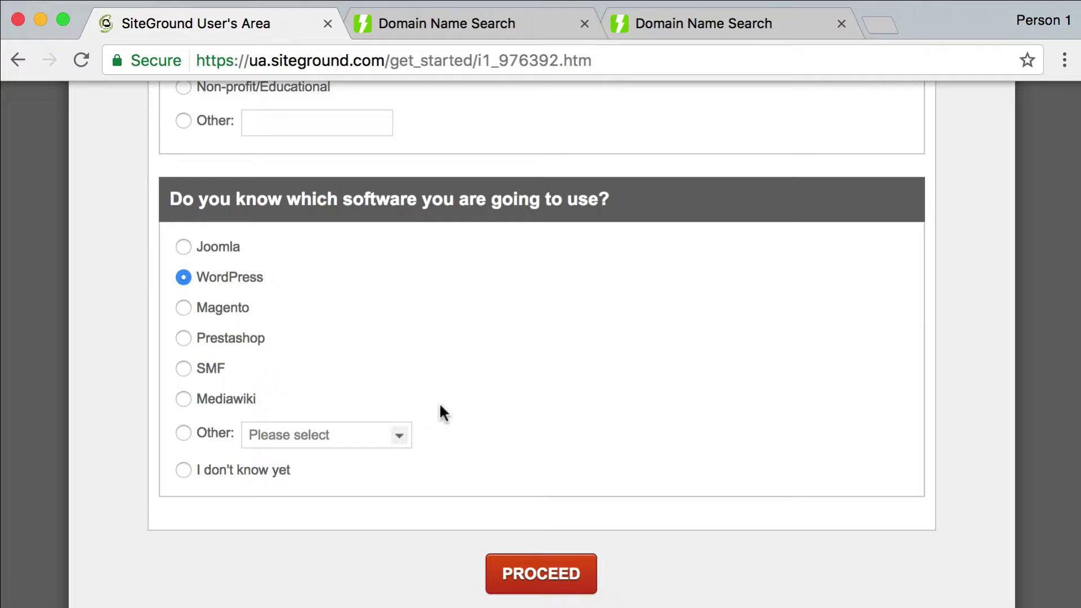
scroll(441, 407, "down", 1)
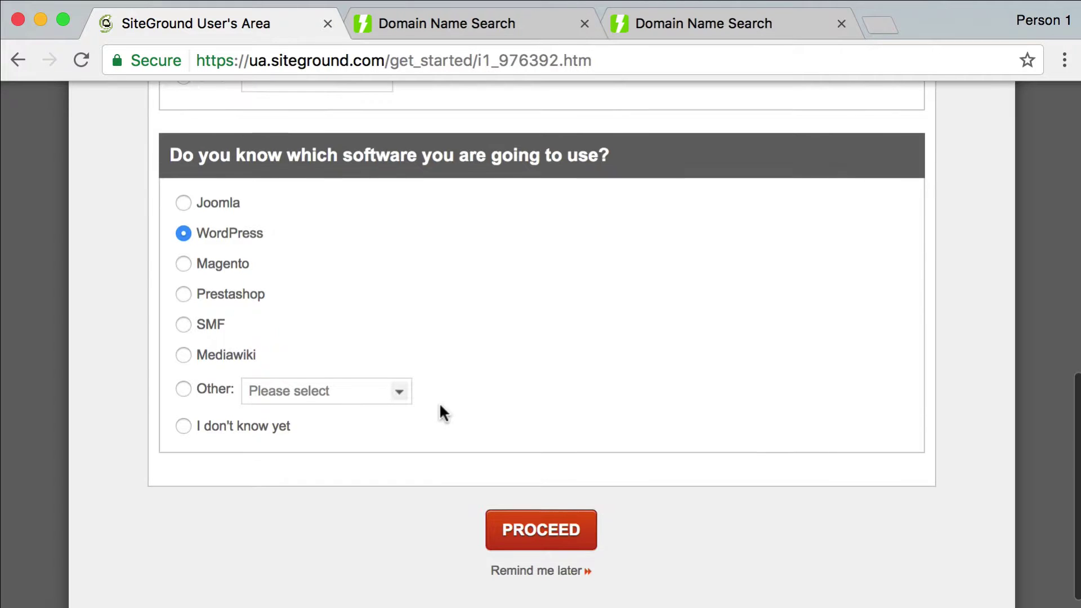
left_click(536, 535)
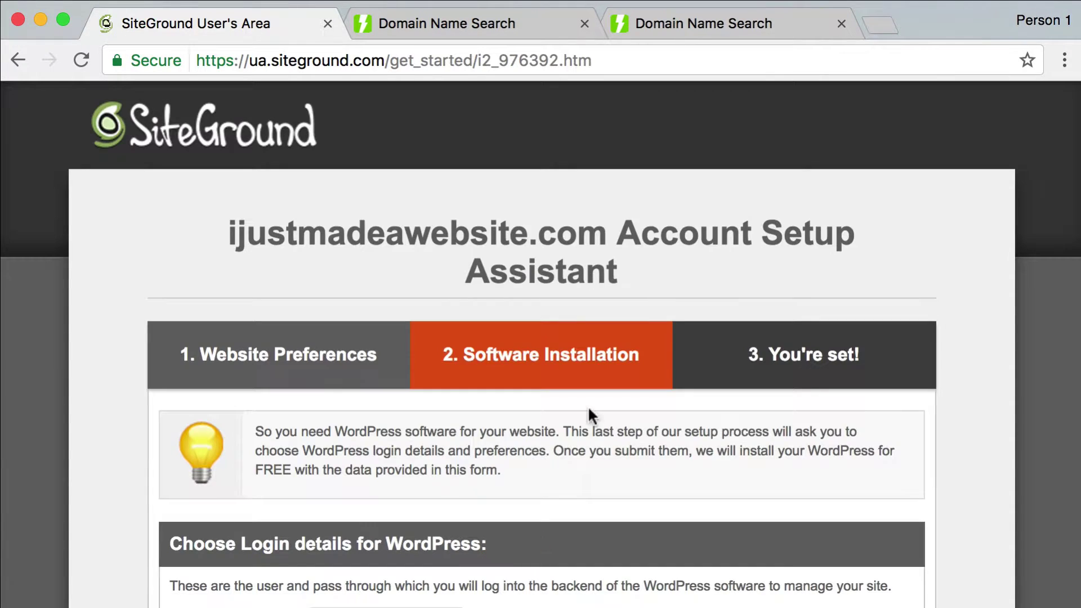
scroll(588, 416, "down", 6)
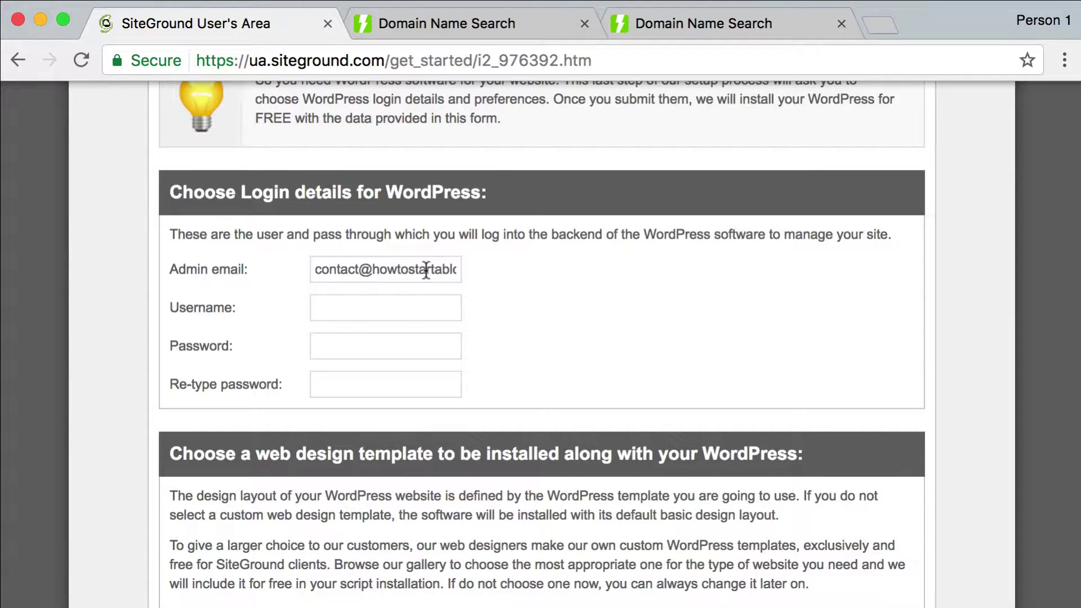
Enter a WordPress admin username and a strong password, typed twice
left_click(368, 298)
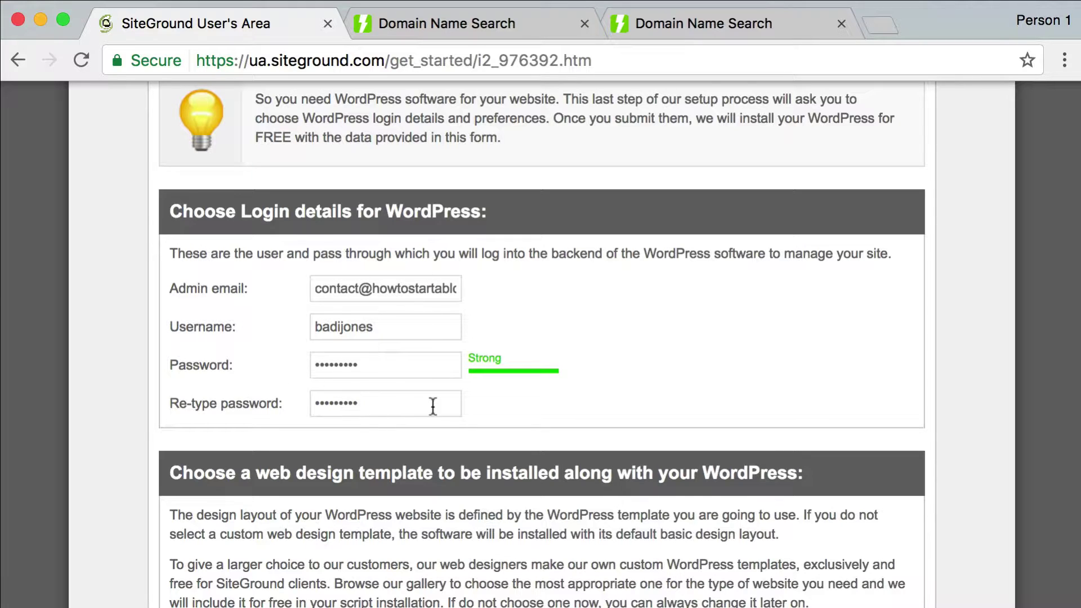
scroll(433, 406, "down", 1)
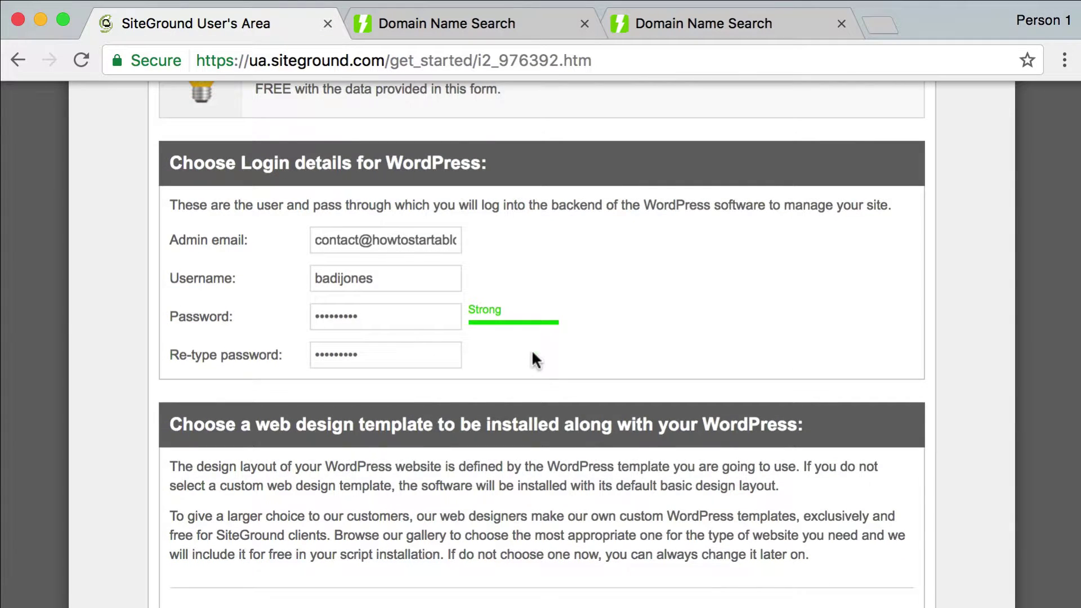
Scroll past the free template gallery (Clean Green, Universe, World) without choosing one
scroll(531, 352, "down", 6)
scroll(532, 359, "down", 8)
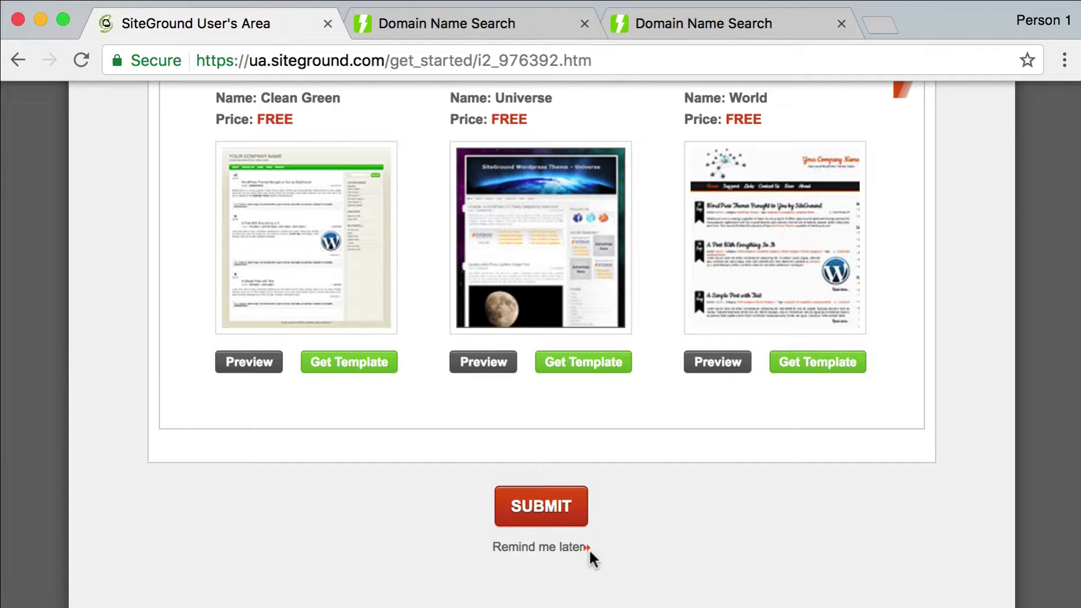
left_click(540, 515)
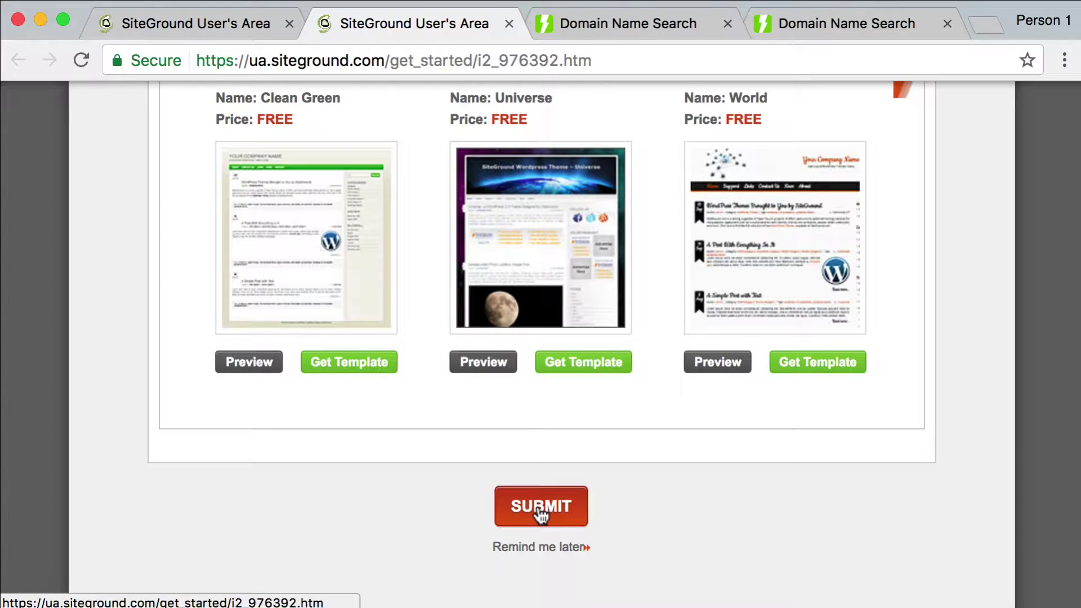
Submit the setup to install WordPress and dismiss the save-password offer
left_click(539, 510)
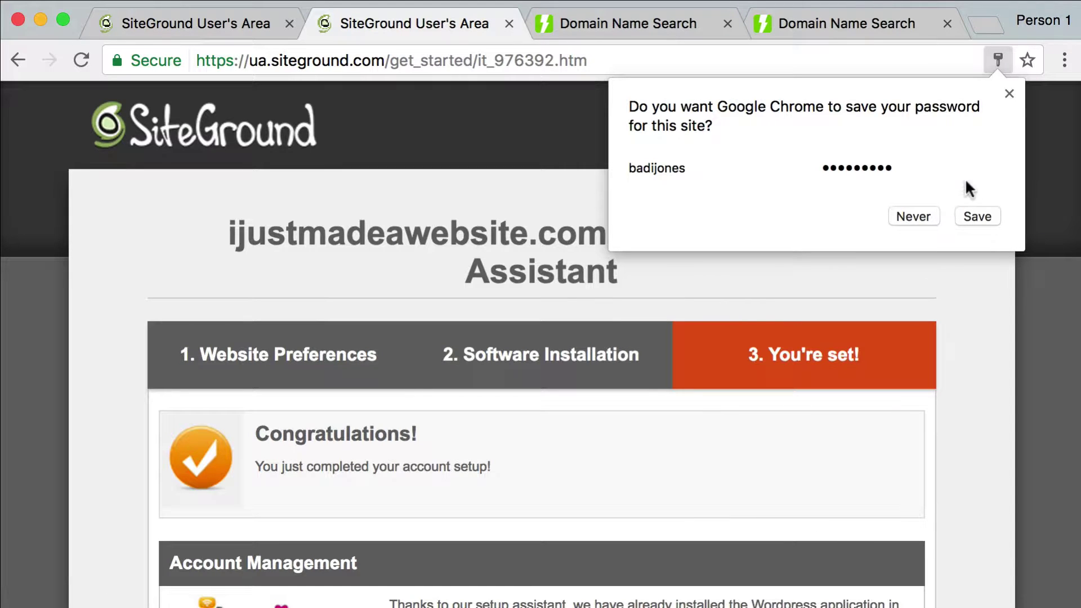
left_click(1010, 95)
scroll(690, 350, "down", 4)
scroll(594, 402, "up", 4)
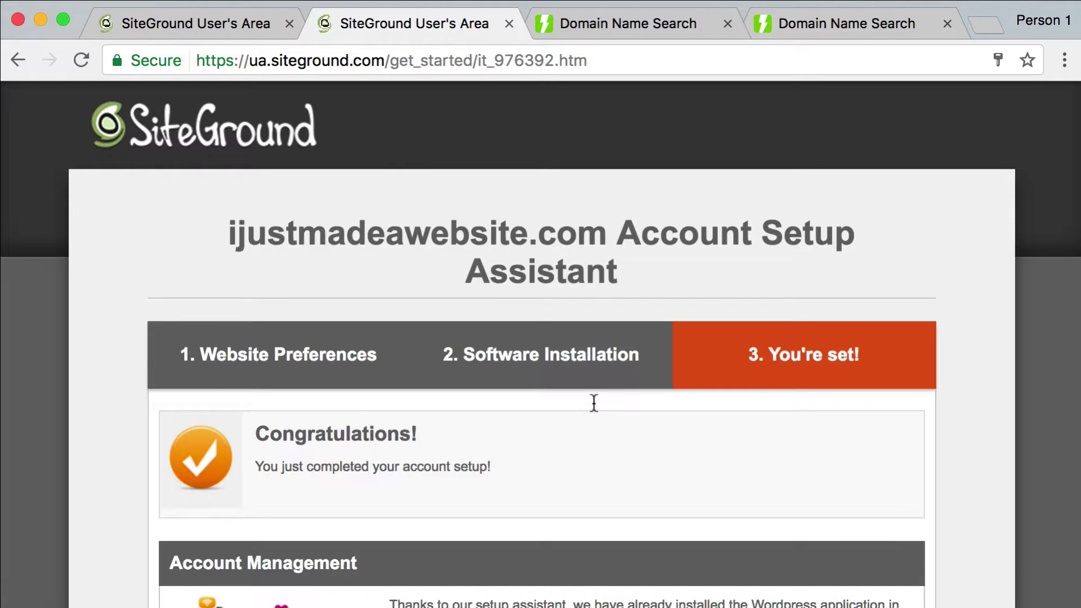
scroll(593, 402, "down", 5)
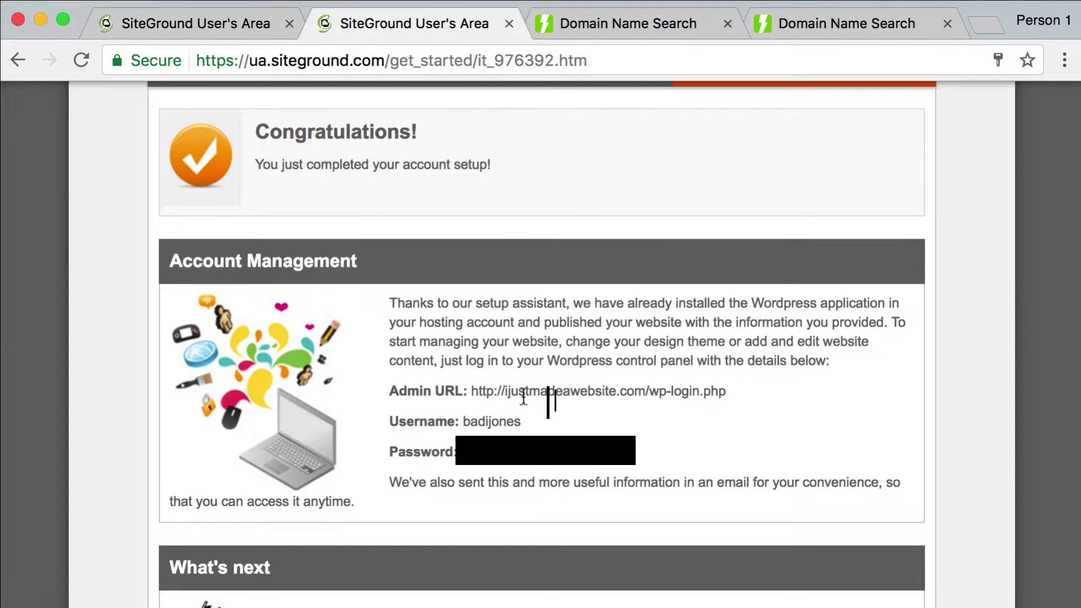
Copy the ijustmadeawebsite.com/wp-login.php admin address into the Domain Name Search tab's address bar
double_click(483, 390)
left_click(749, 396)
double_click(492, 389)
left_click(743, 394, "shift")
key("super+c")
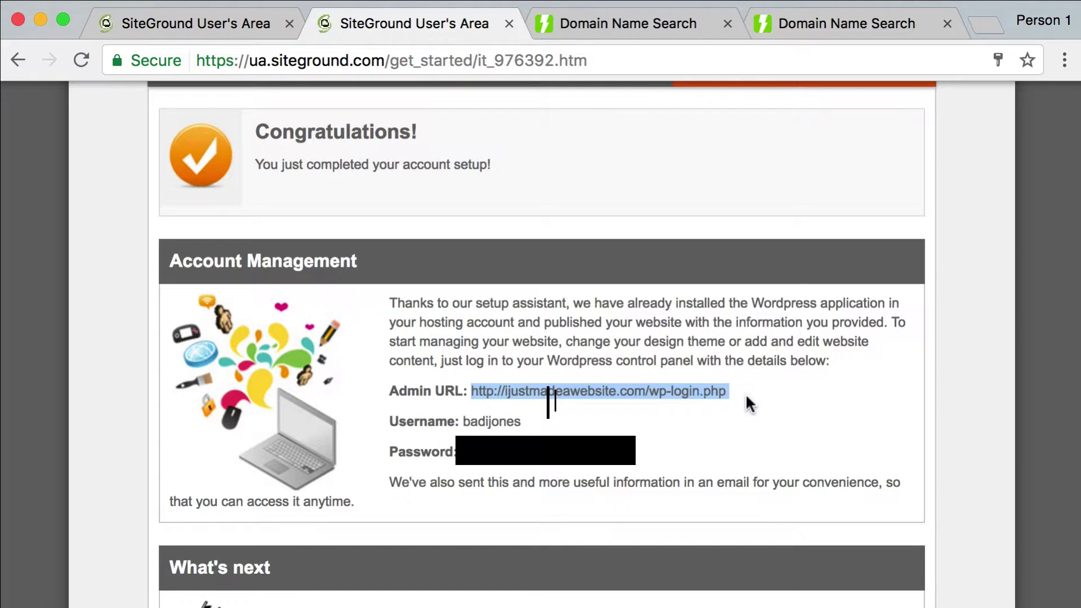
left_click(603, 25)
left_click(548, 60)
Load the new site's wp-login page and sign in with the admin username and password
key("super+v")
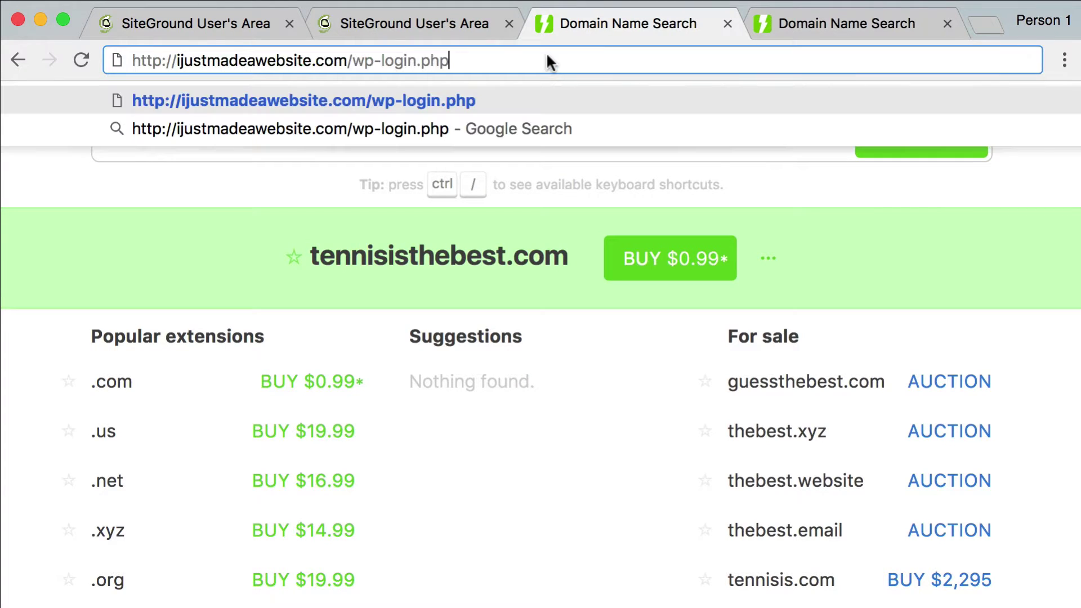
key("Return")
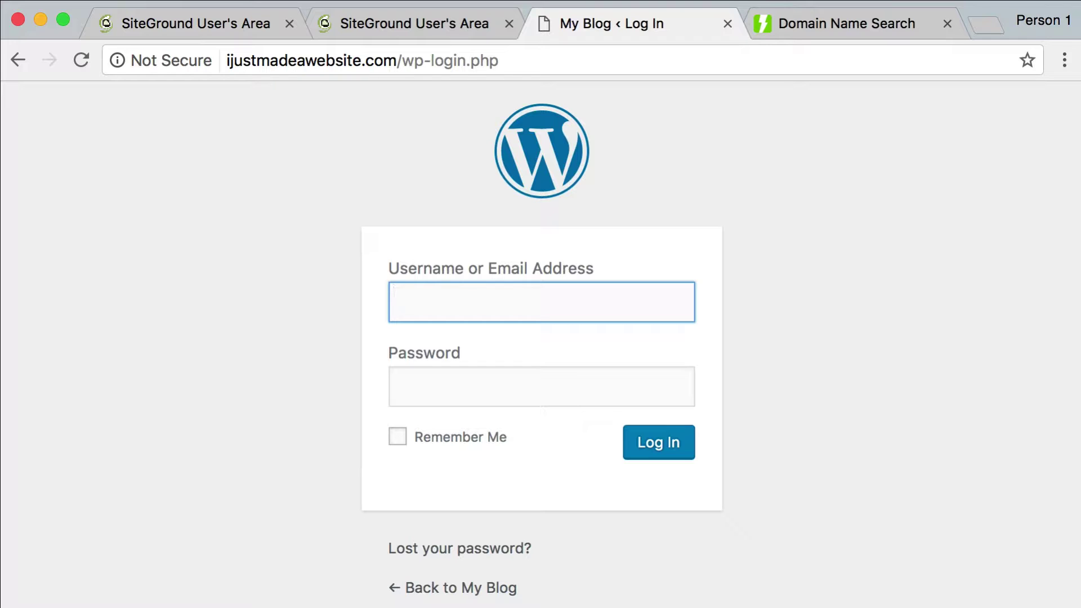
key("Tab")
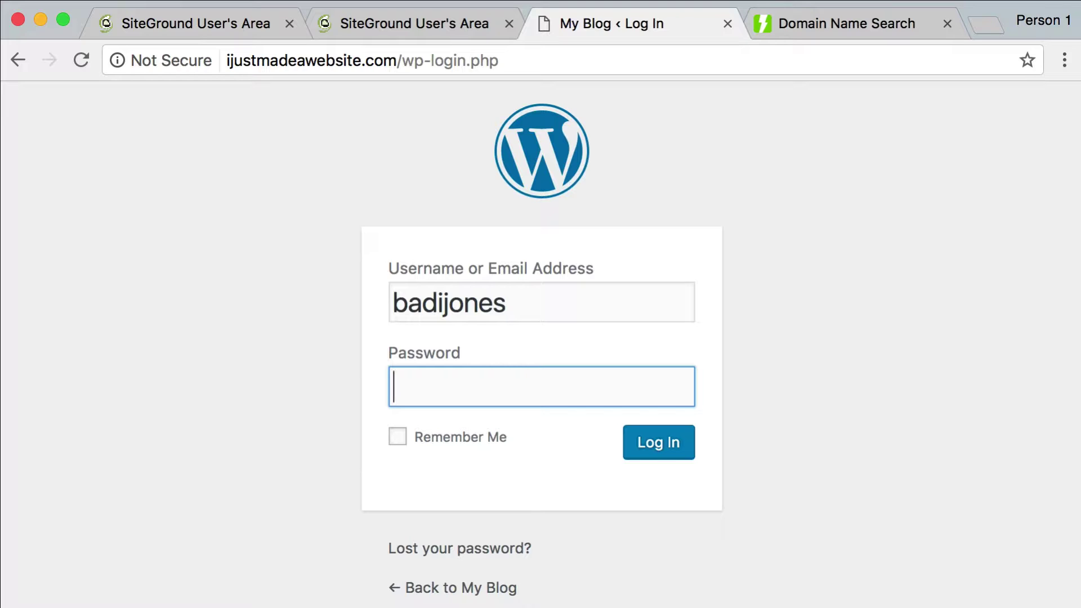
type("•••••••••")
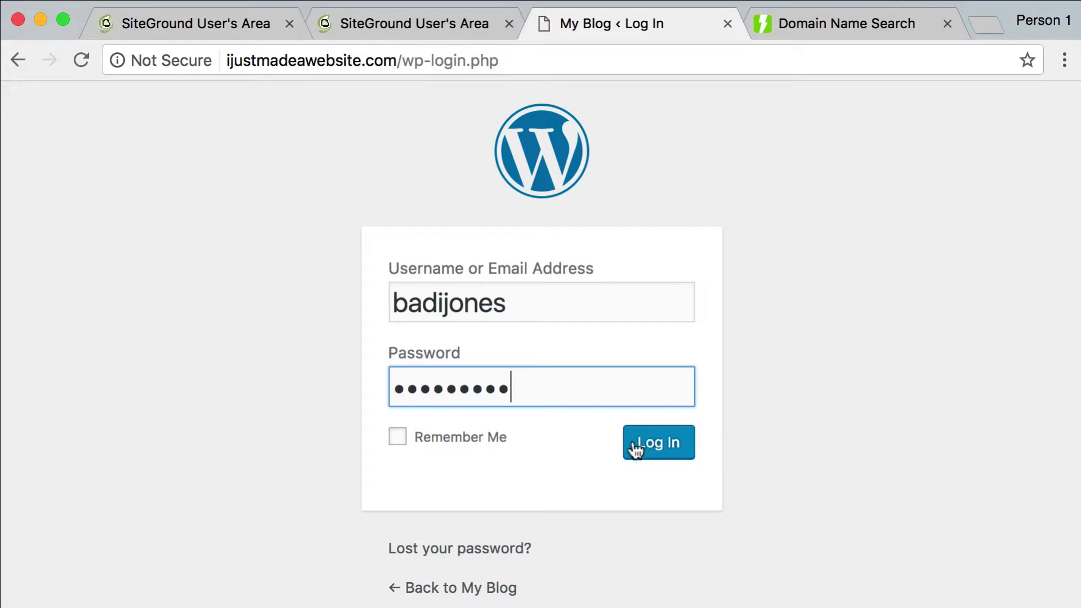
left_click(634, 445)
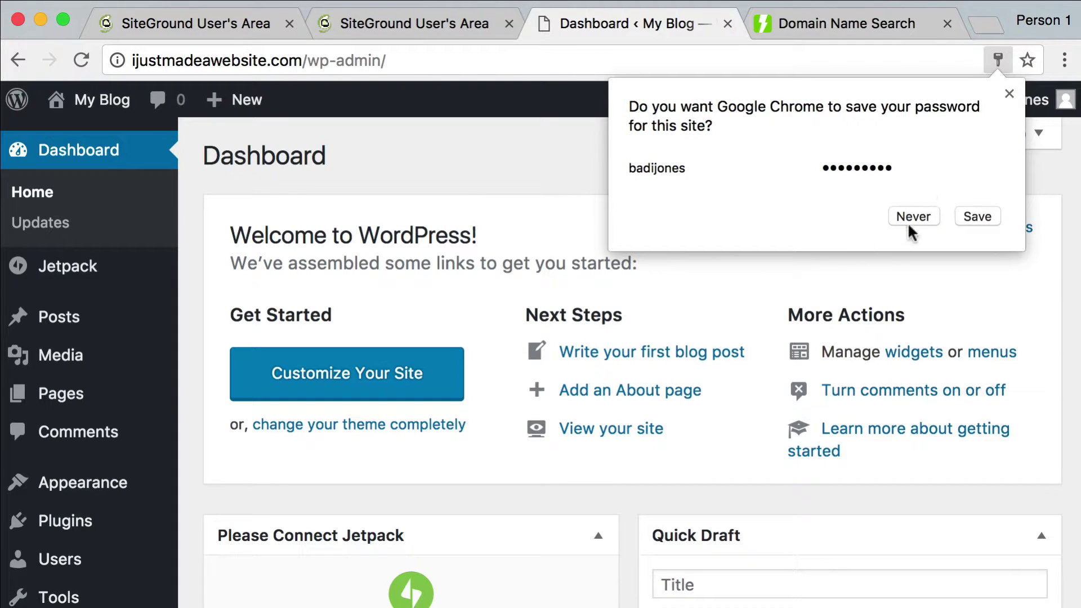
Decline saving the password and look over the Dashboard's Welcome to WordPress panel
left_click(1009, 93)
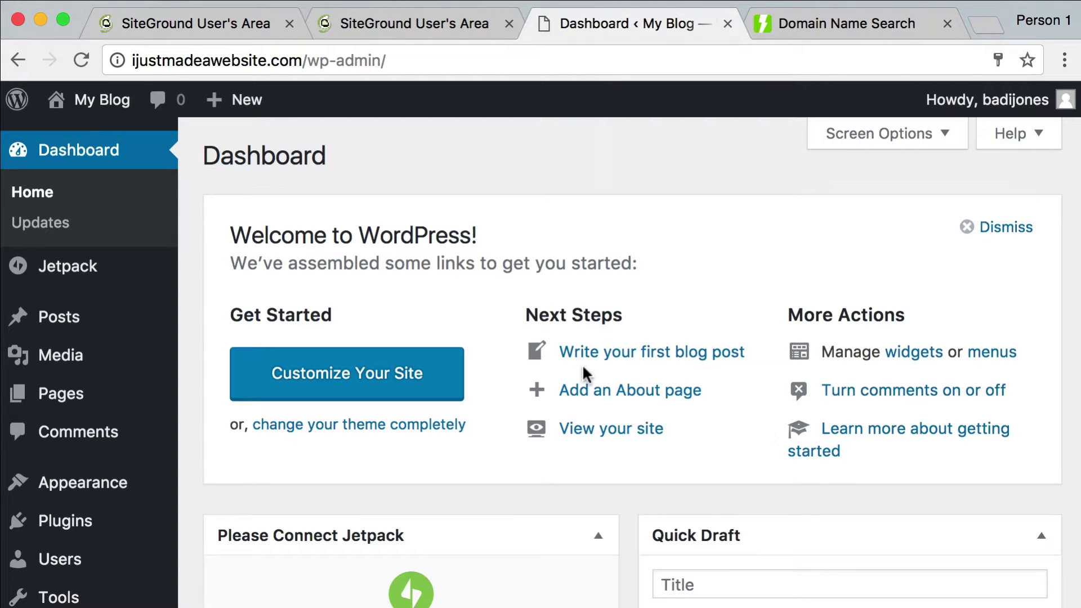
scroll(569, 383, "up", 2)
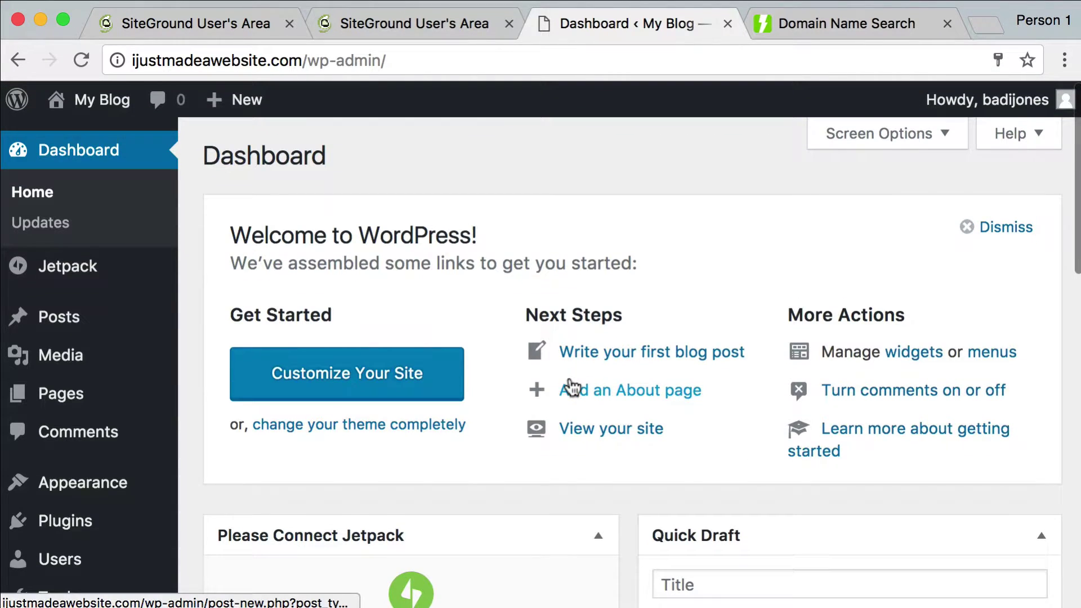
scroll(570, 386, "down", 5)
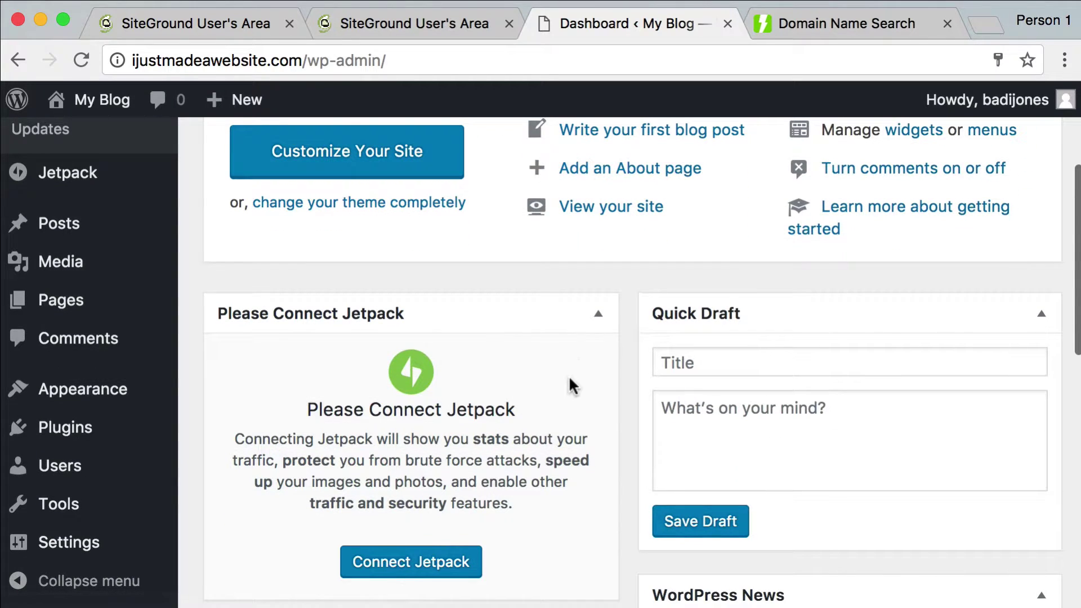
scroll(576, 363, "up", 5)
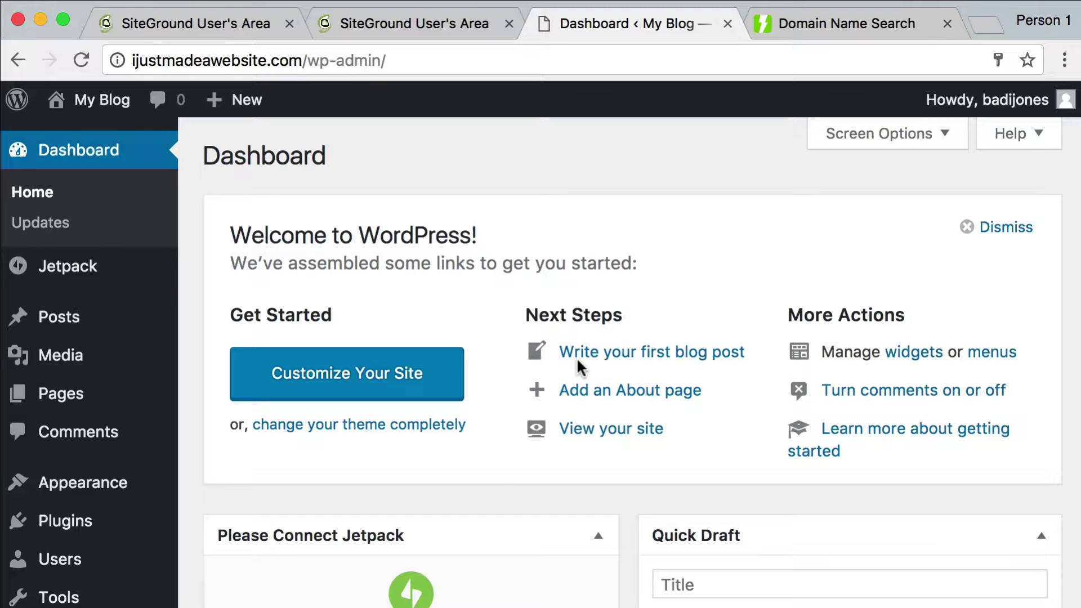
scroll(486, 172, "up", 2)
scroll(486, 172, "up", 2)
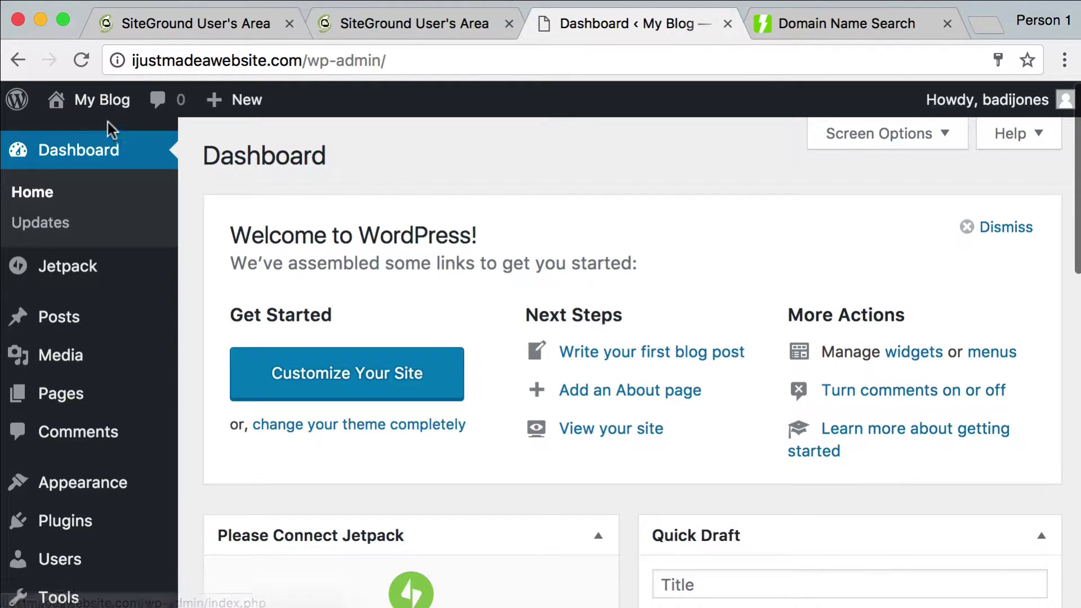
mouse_move(108, 111)
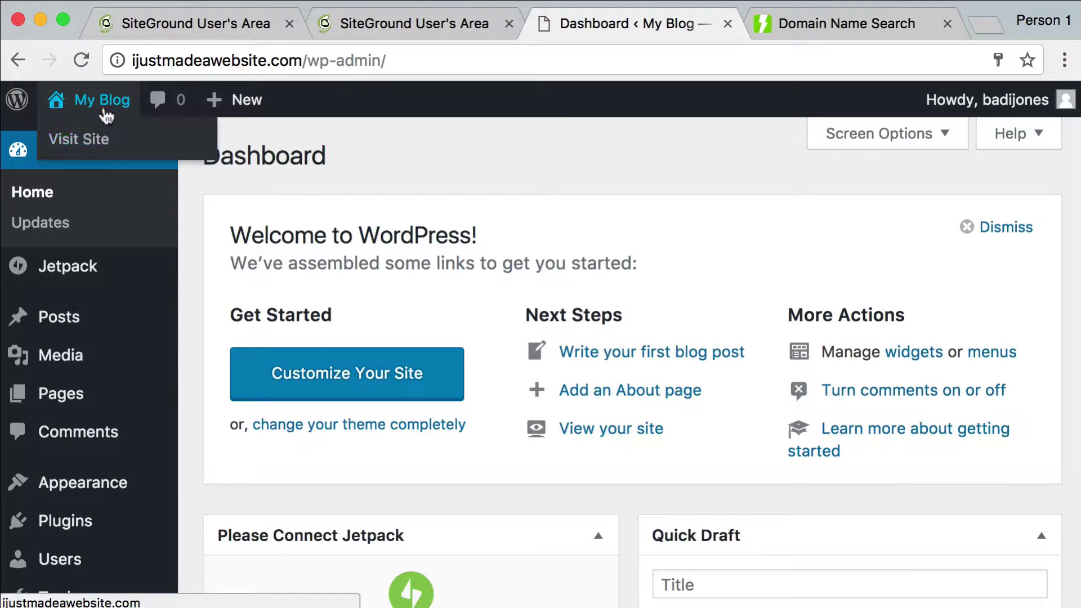
left_click(79, 134)
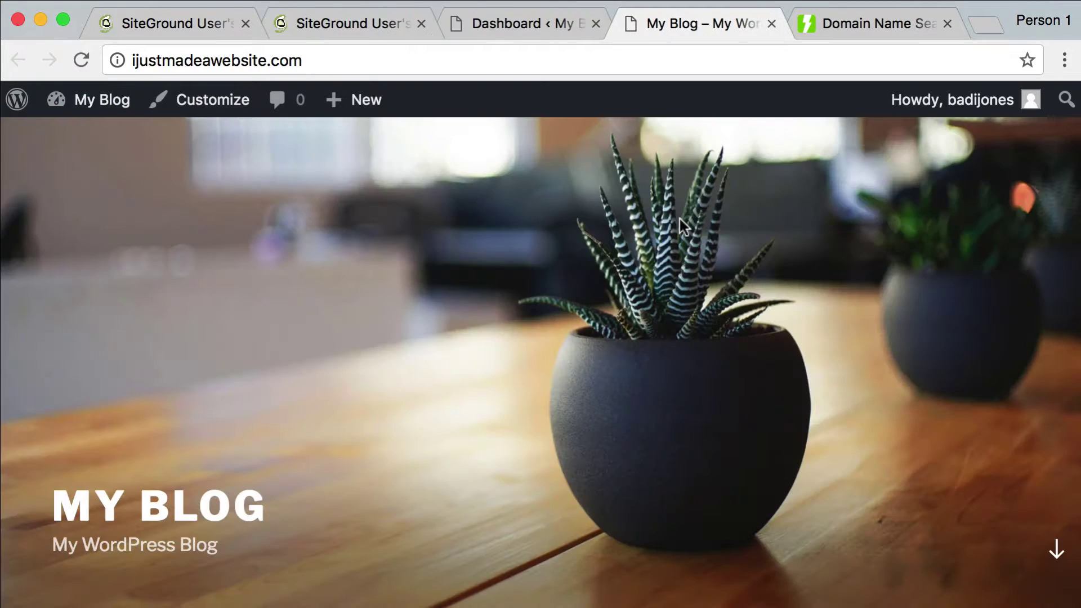
scroll(680, 218, "down", 15)
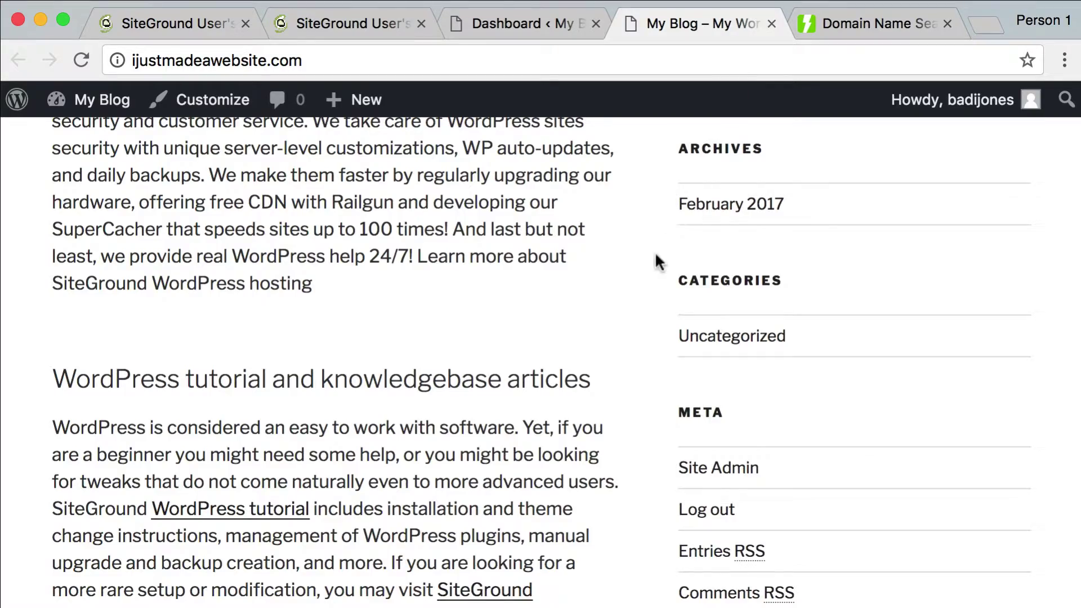
scroll(647, 284, "up", 15)
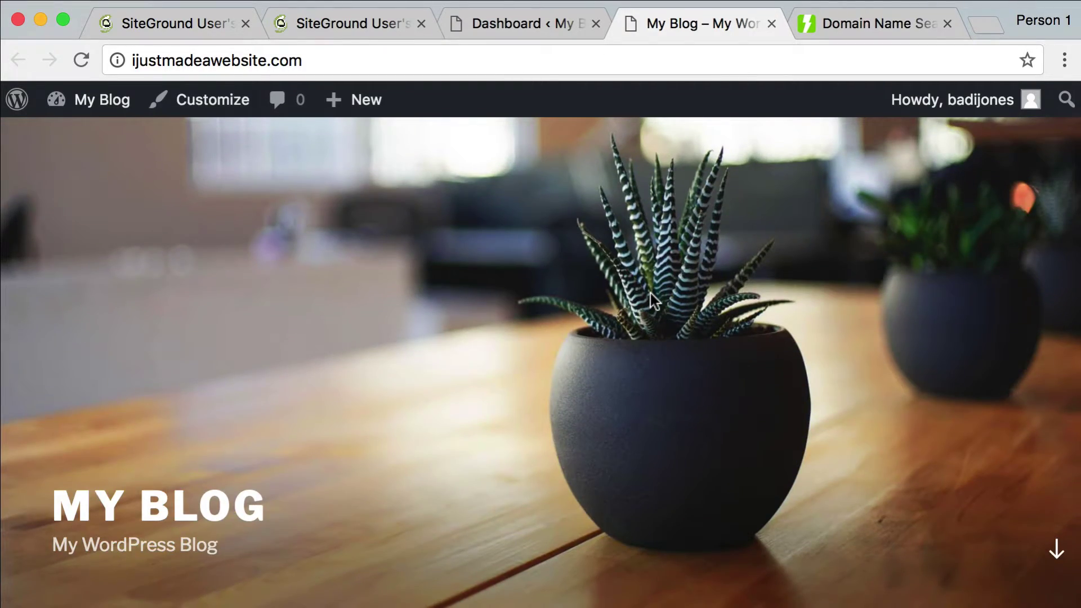
scroll(650, 293, "down", 5)
scroll(650, 293, "up", 3)
scroll(650, 293, "down", 10)
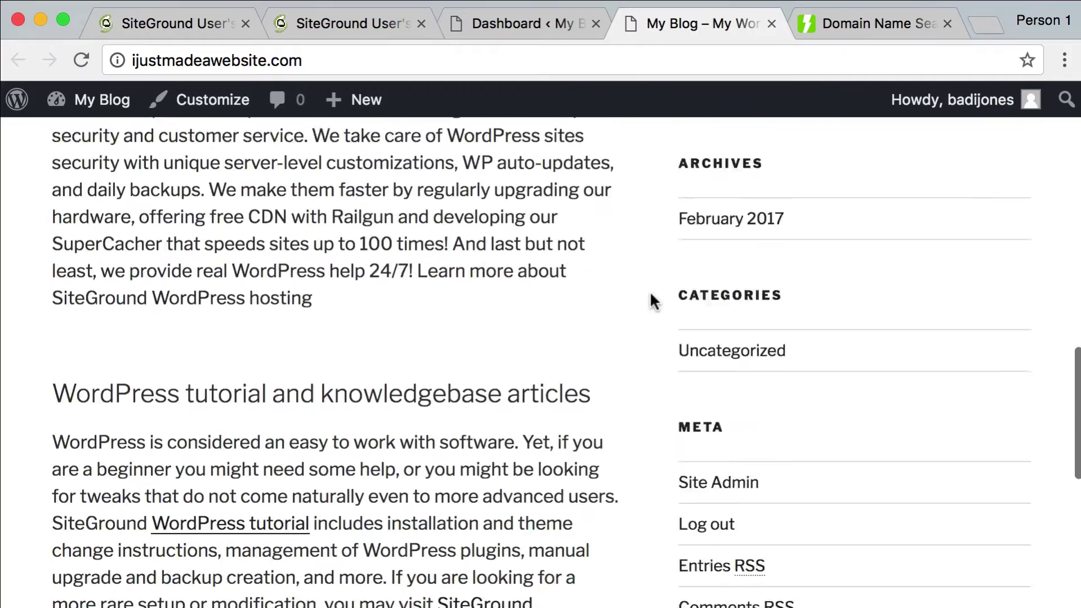
scroll(652, 302, "down", 5)
scroll(652, 301, "down", 4)
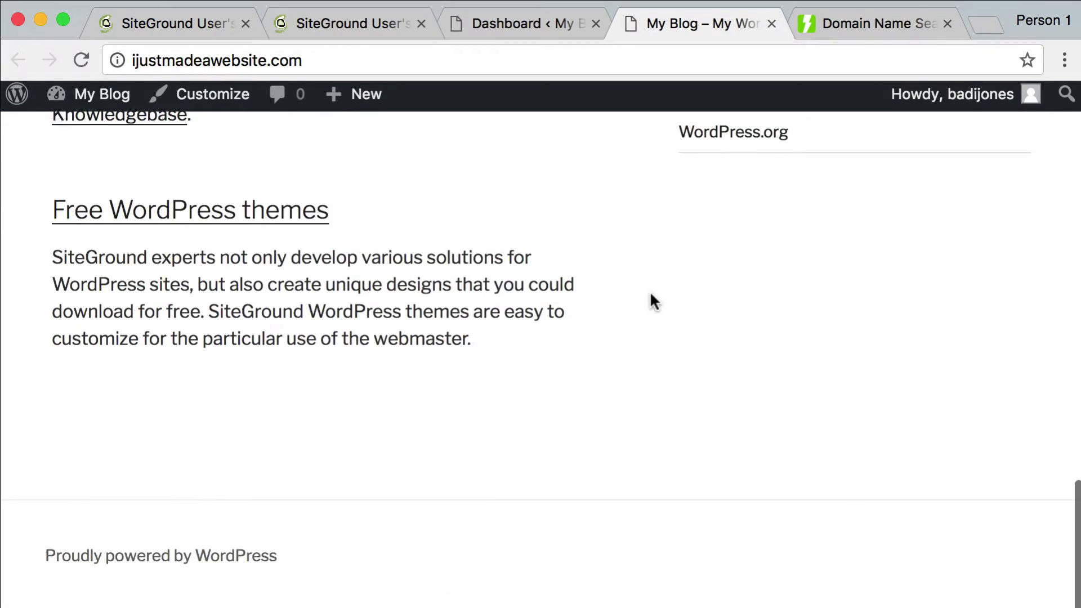
scroll(650, 290, "up", 15)
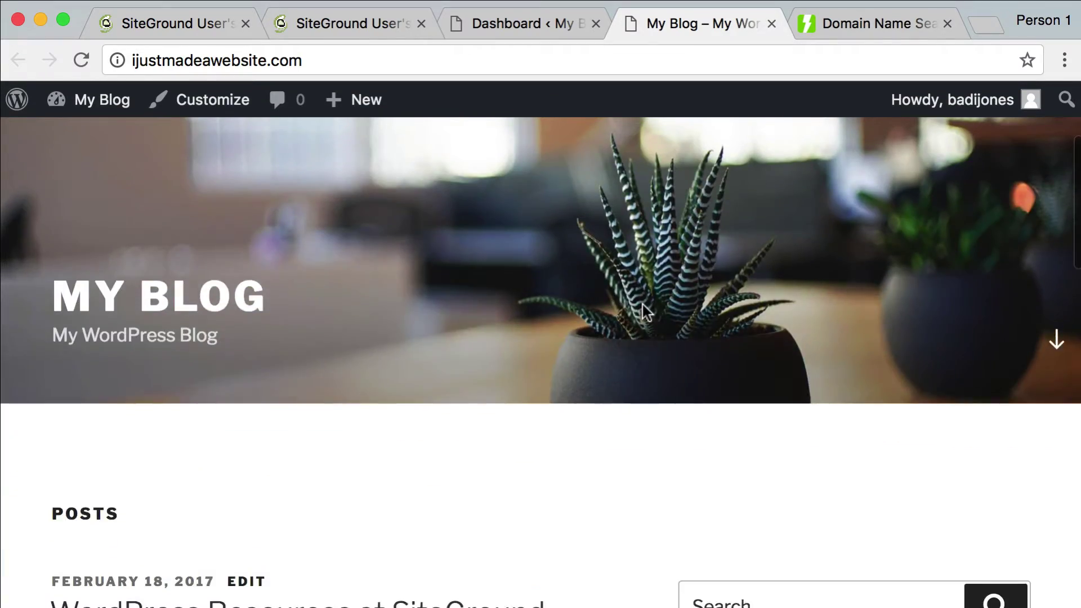
scroll(643, 306, "down", 4)
scroll(656, 266, "down", 10)
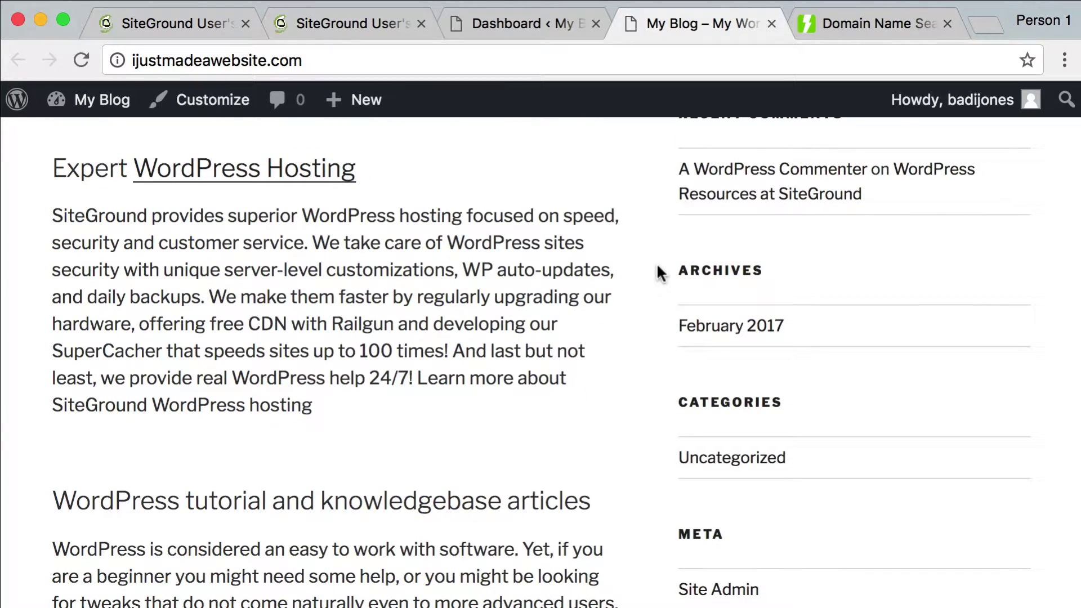
key("super+alt+u")
key("super+f")
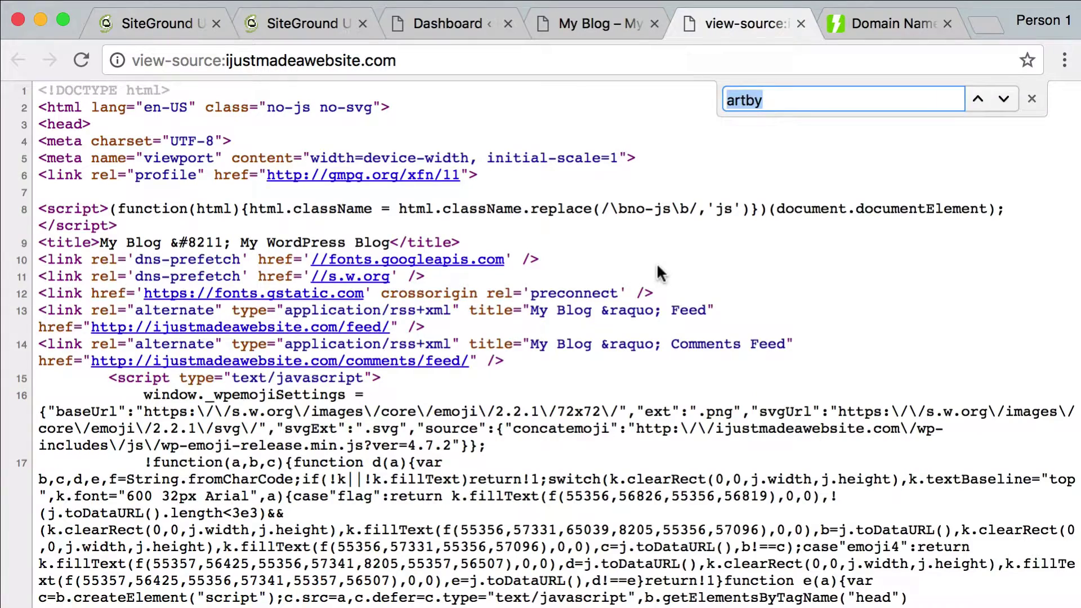
type("themes")
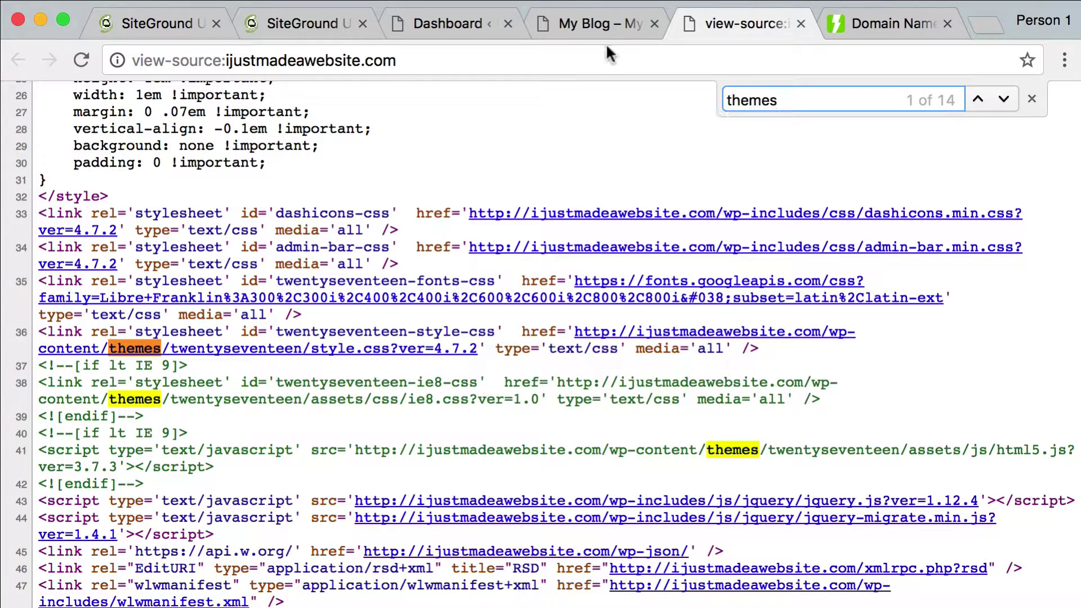
key("super+w")
scroll(519, 236, "up", 10)
mouse_move(86, 104)
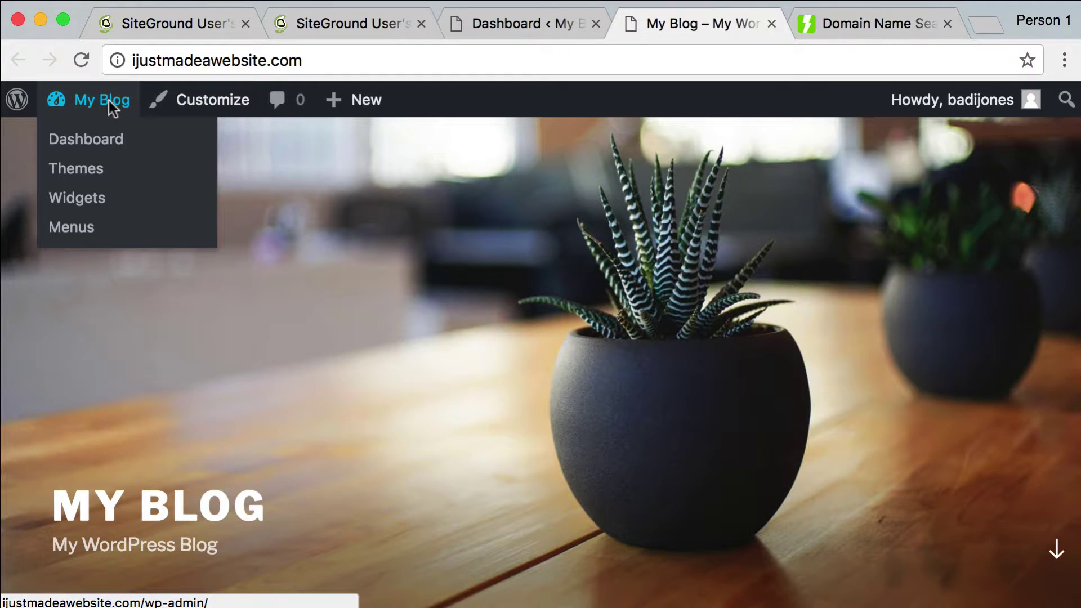
Go to the My Blog admin Dashboard and open the General settings
left_click(97, 138)
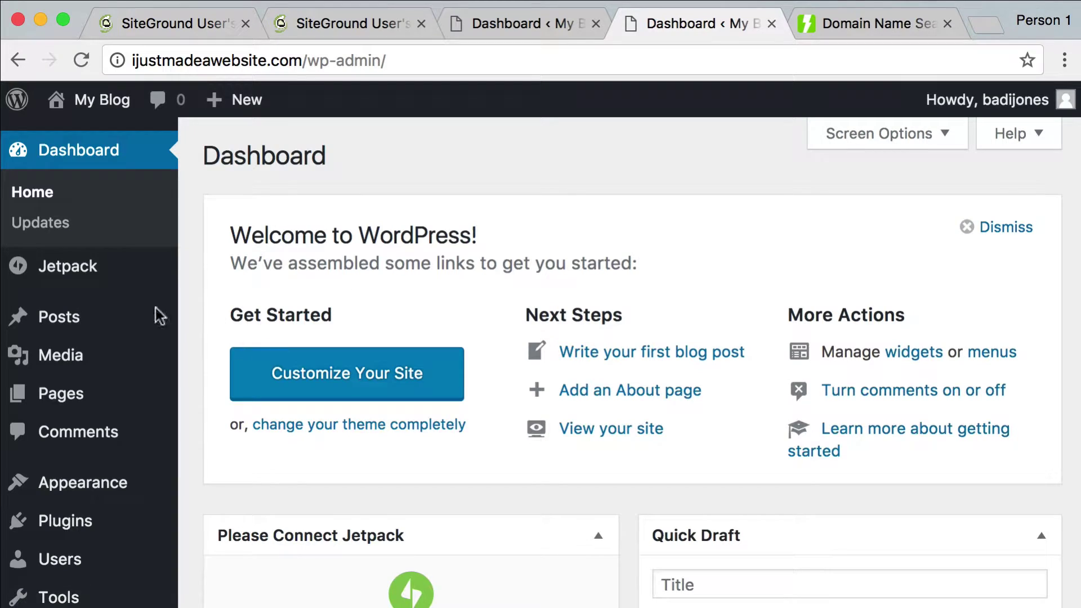
mouse_move(79, 337)
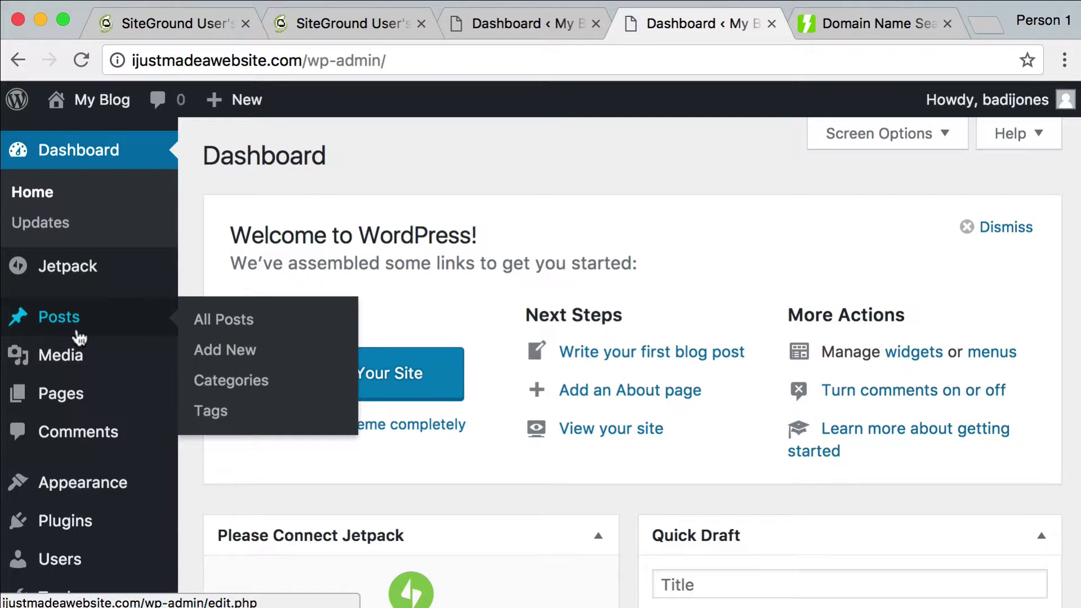
mouse_move(91, 505)
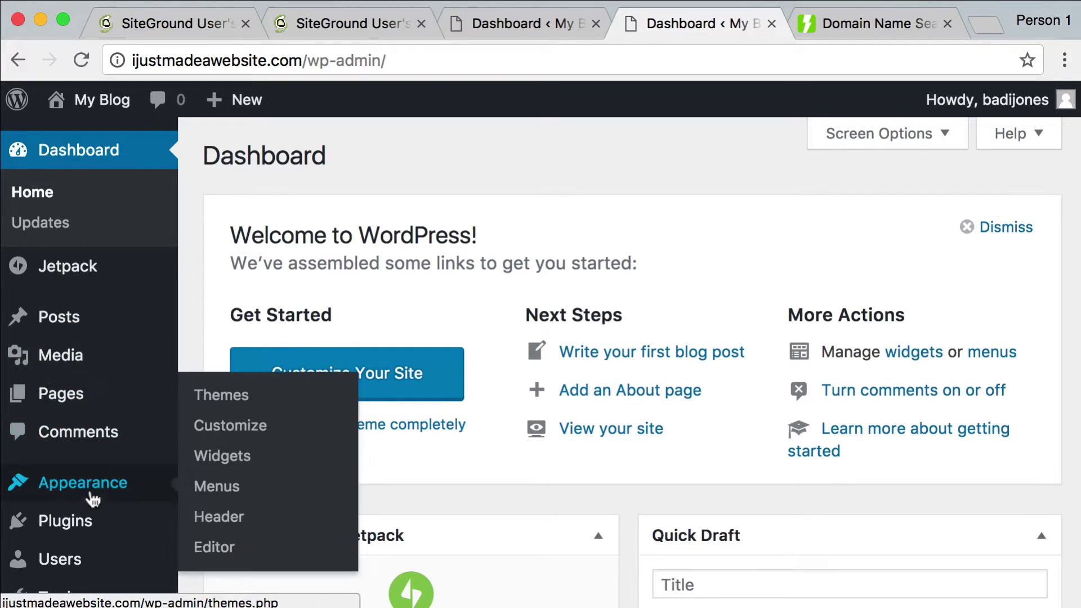
scroll(92, 512, "down", 1)
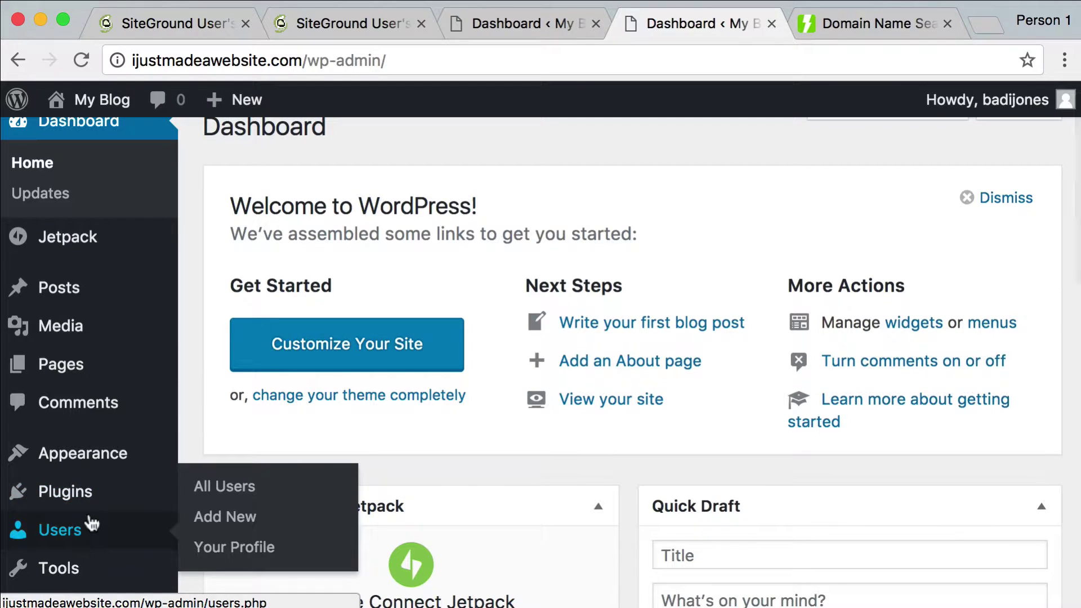
scroll(63, 426, "down", 2)
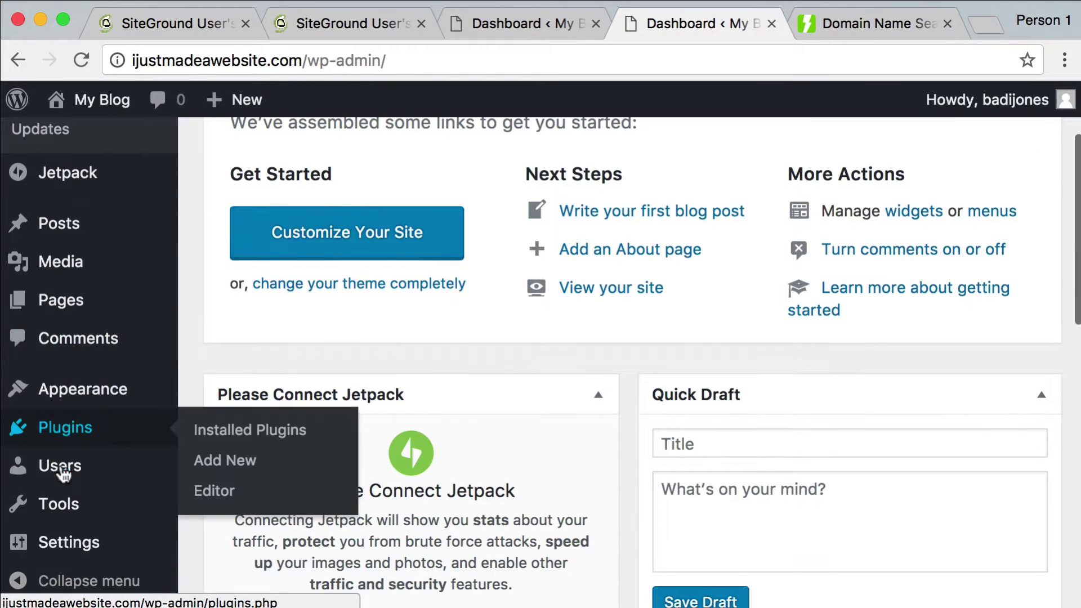
left_click(68, 544)
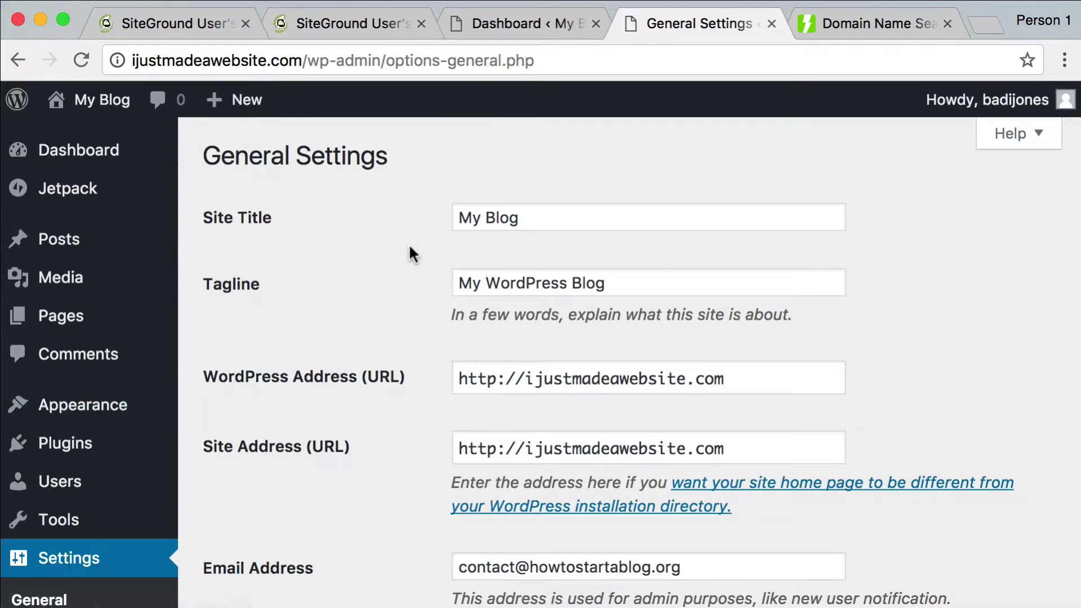
scroll(447, 277, "down", 7)
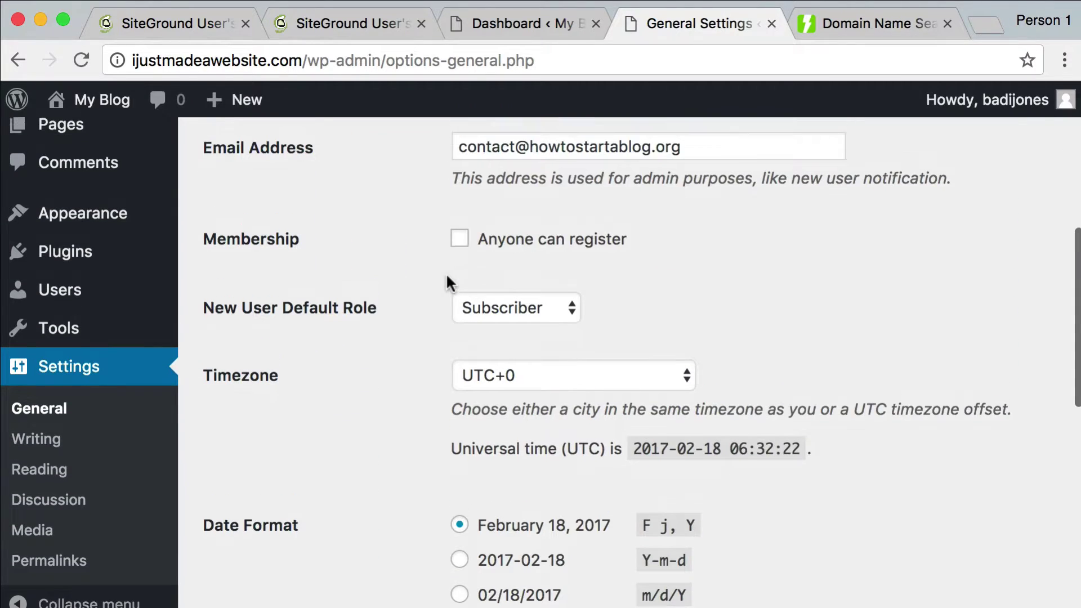
scroll(446, 273, "up", 1)
scroll(446, 272, "down", 2)
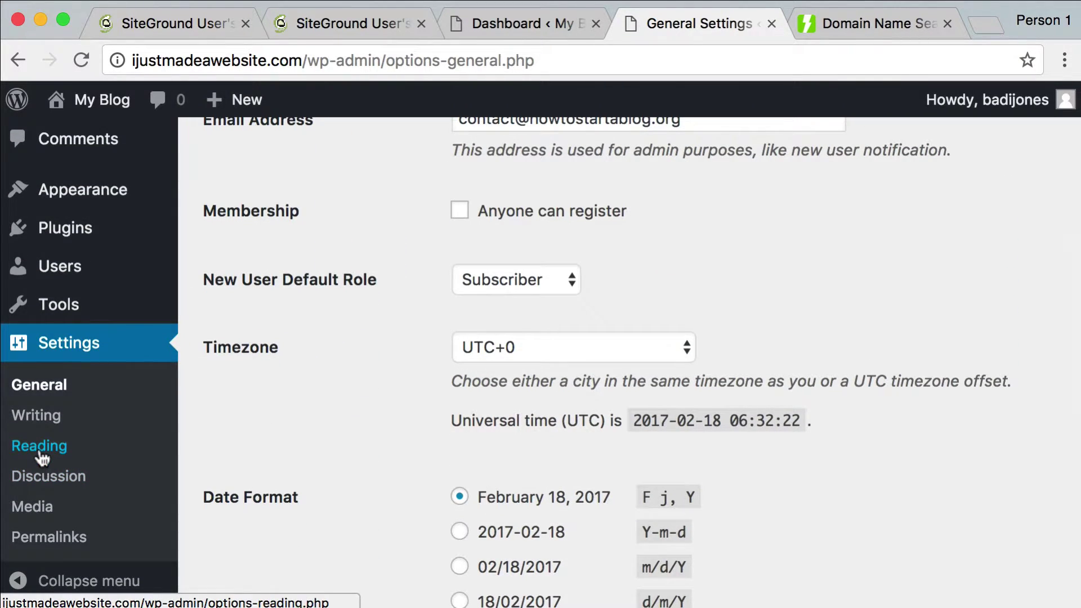
In Reading settings, tick 'Discourage search engines from indexing this site' and save
left_click(39, 454)
scroll(348, 341, "down", 2)
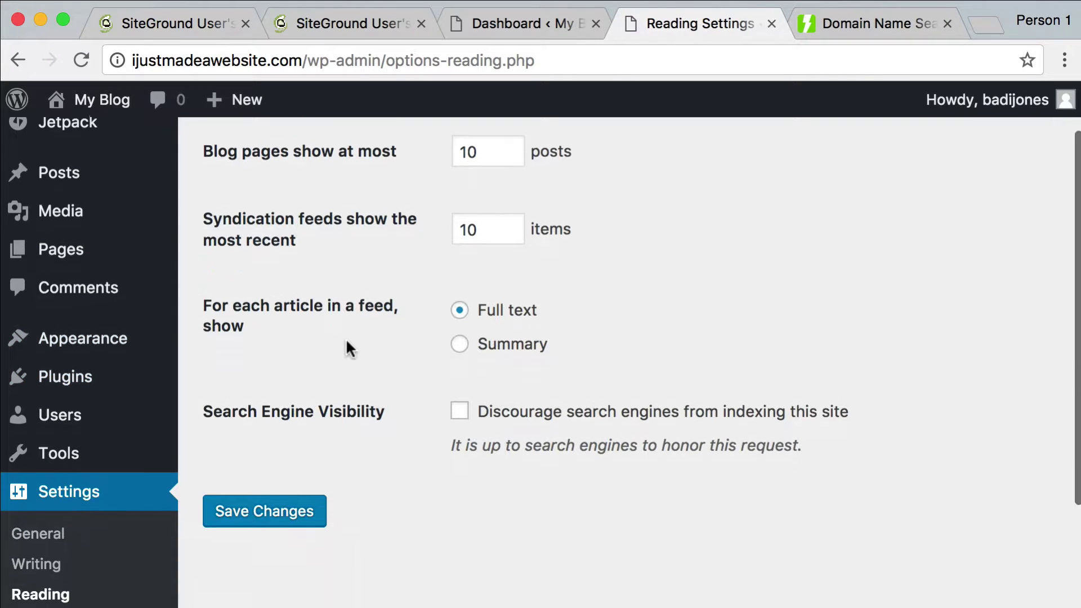
scroll(346, 341, "down", 1)
left_click(458, 390)
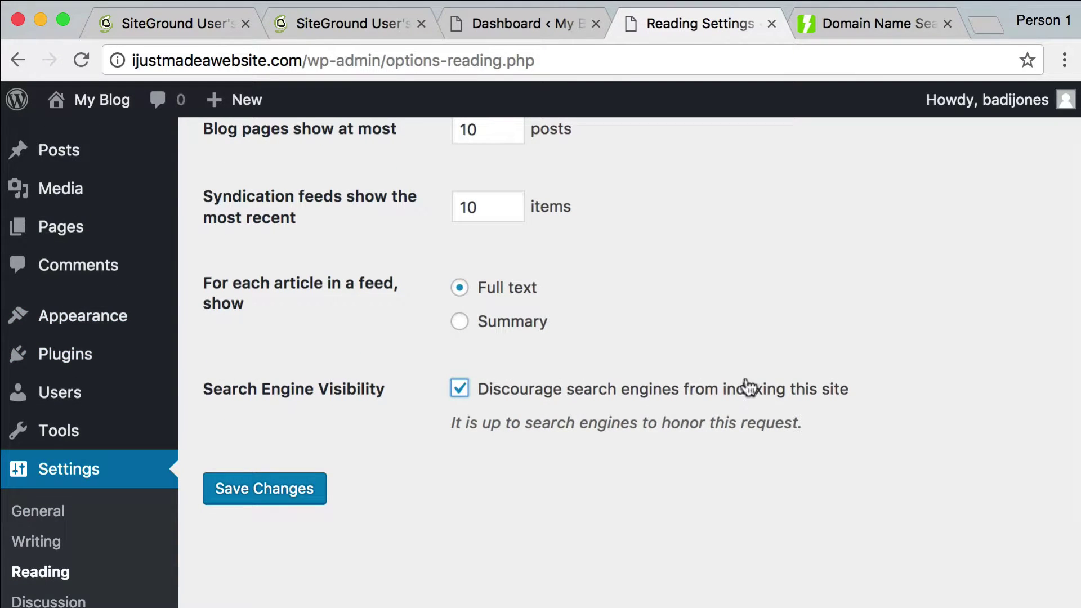
left_click(244, 499)
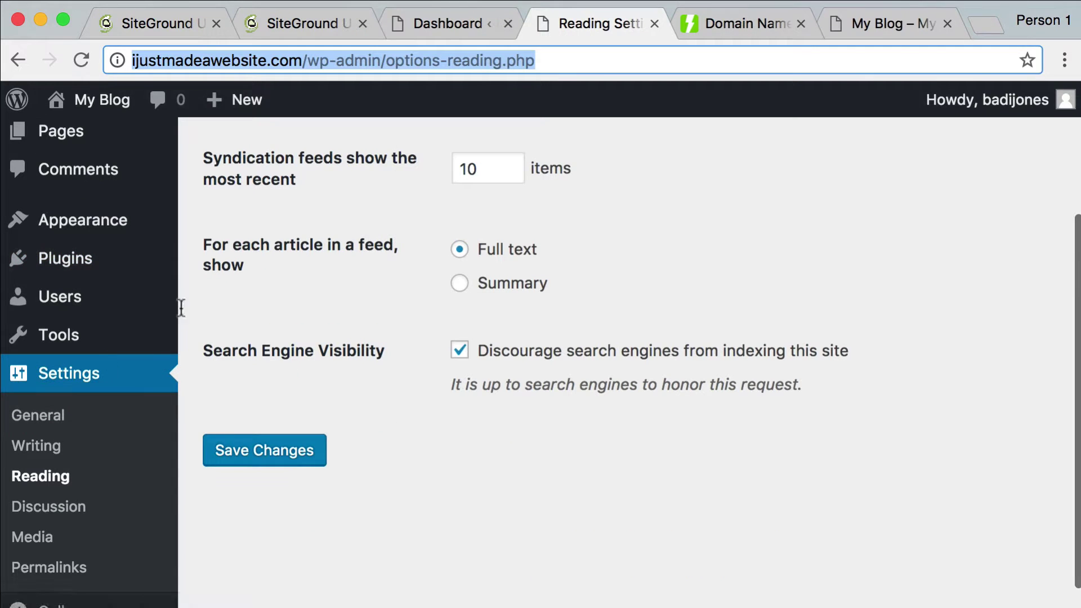
scroll(76, 451, "up", 5)
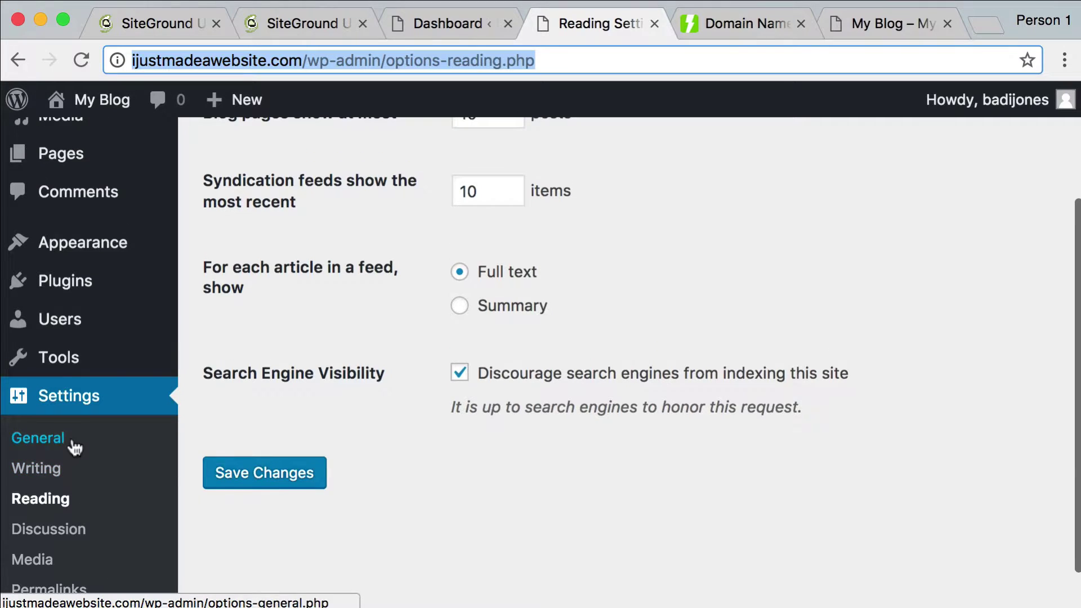
Open Appearance > Themes and browse the three installed themes, with Twenty Seventeen active
mouse_move(79, 412)
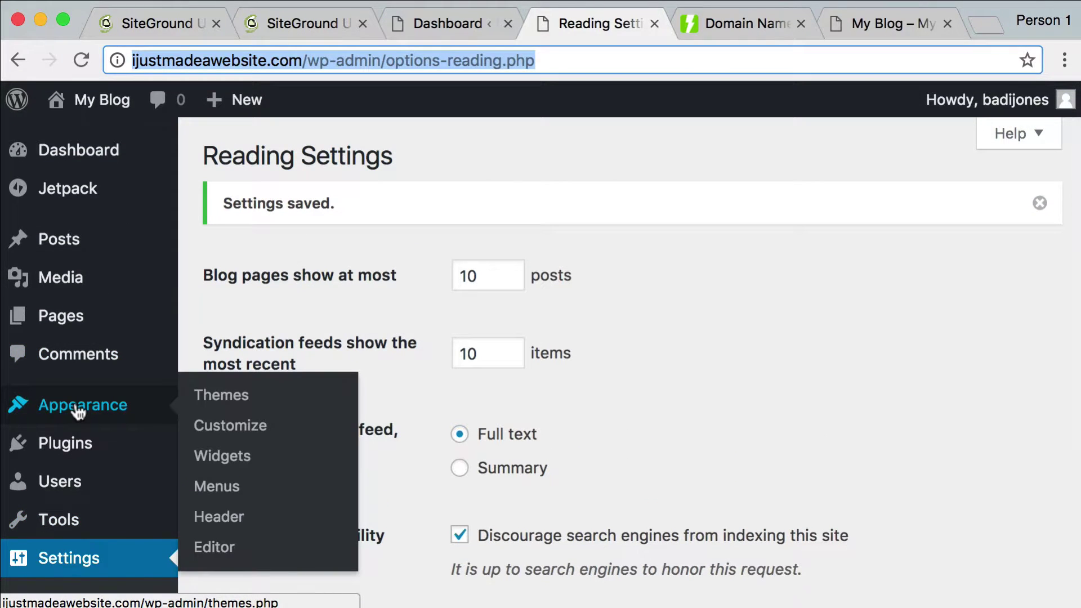
left_click(213, 409)
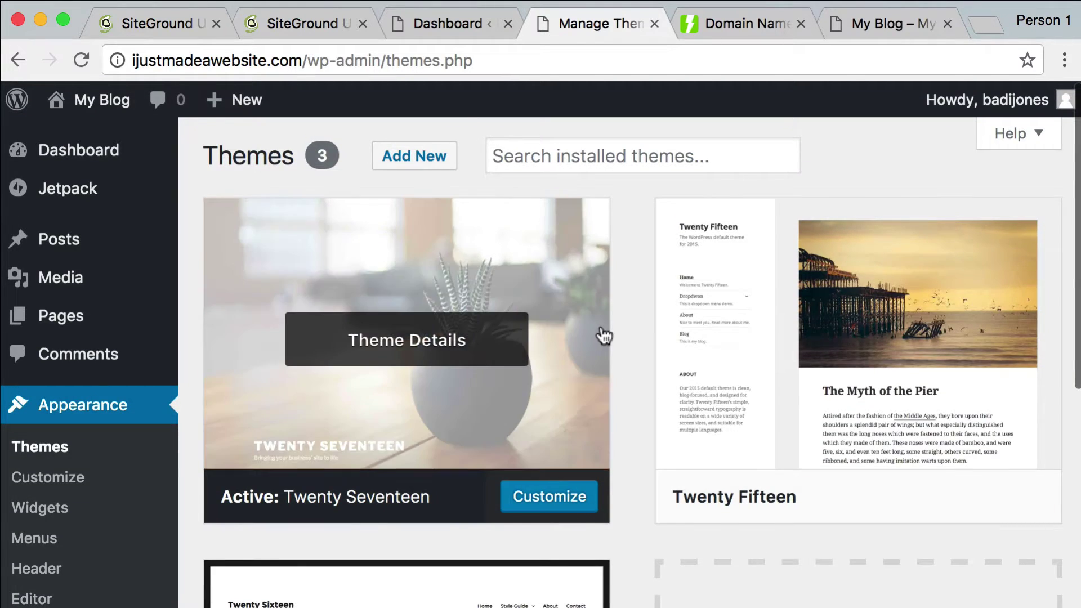
scroll(601, 335, "down", 6)
scroll(628, 333, "up", 6)
scroll(628, 496, "down", 2)
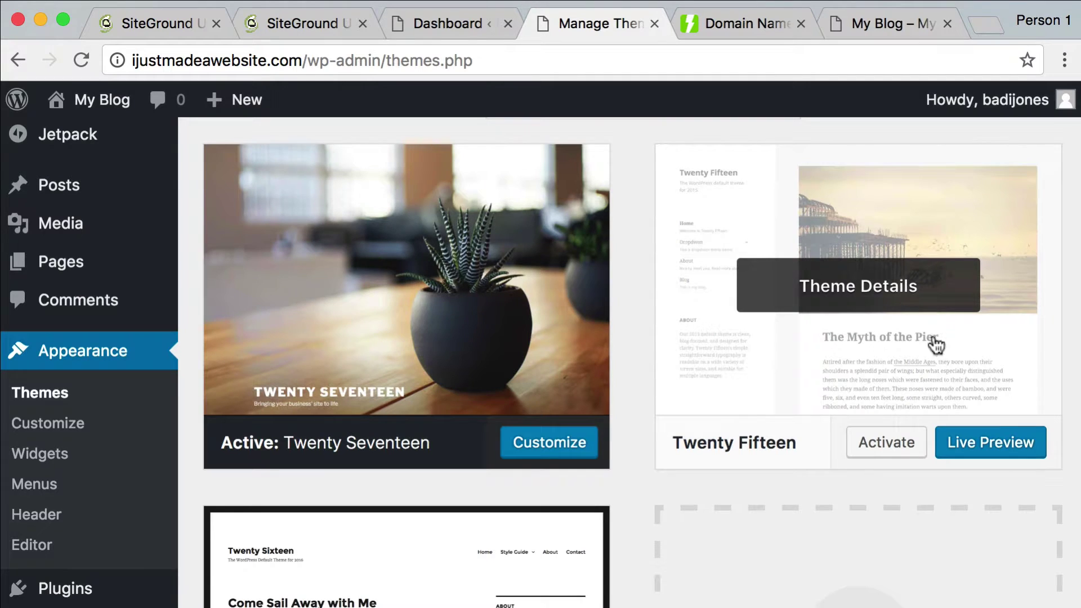
scroll(779, 403, "down", 5)
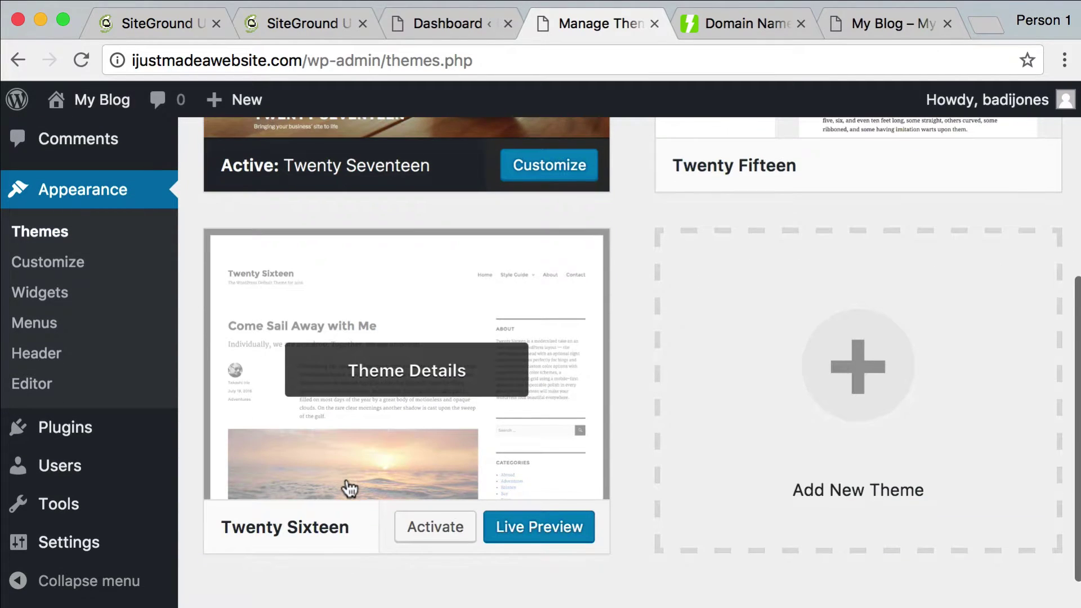
scroll(345, 485, "up", 10)
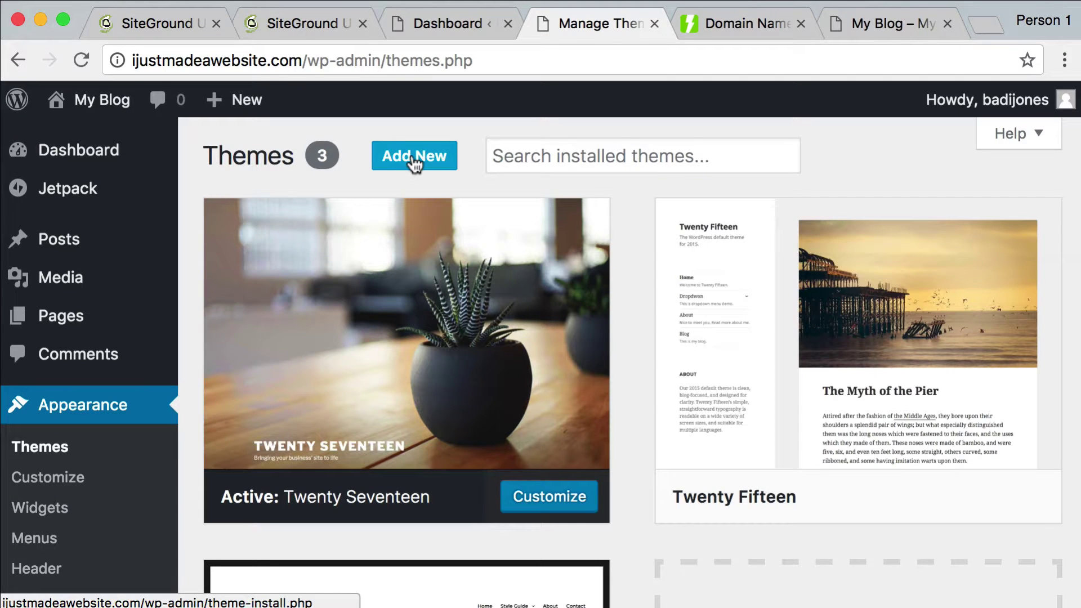
left_click(414, 160)
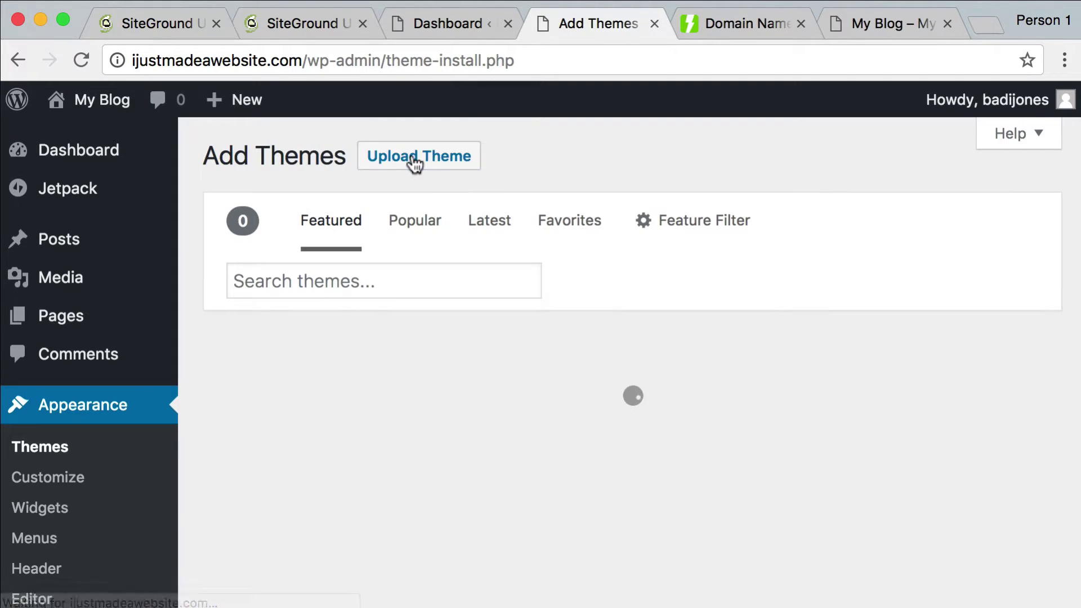
scroll(372, 289, "down", 10)
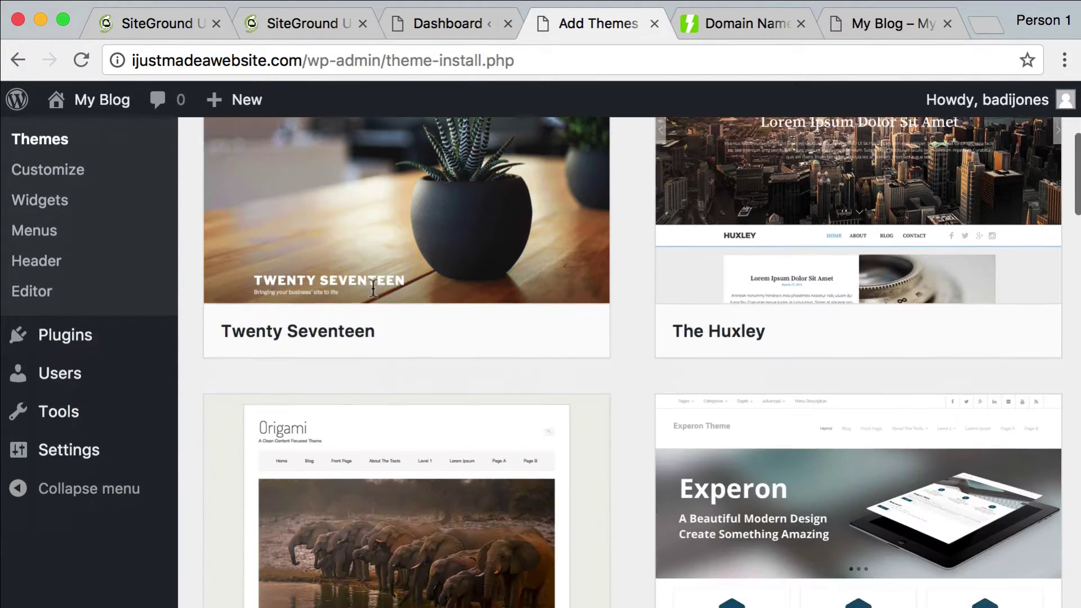
scroll(375, 297, "down", 12)
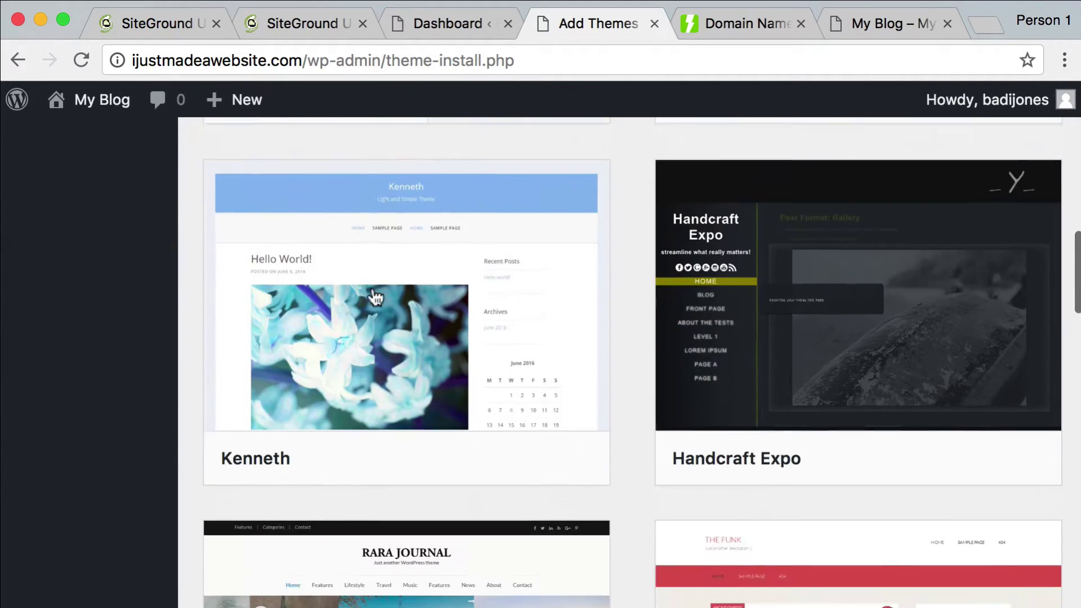
scroll(371, 293, "up", 20)
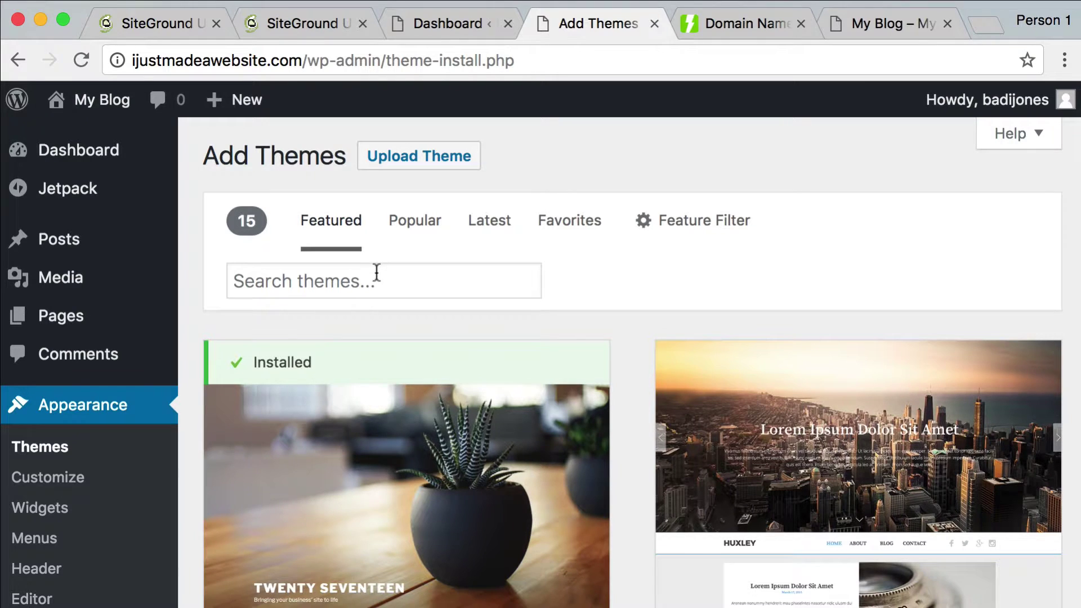
left_click(383, 279)
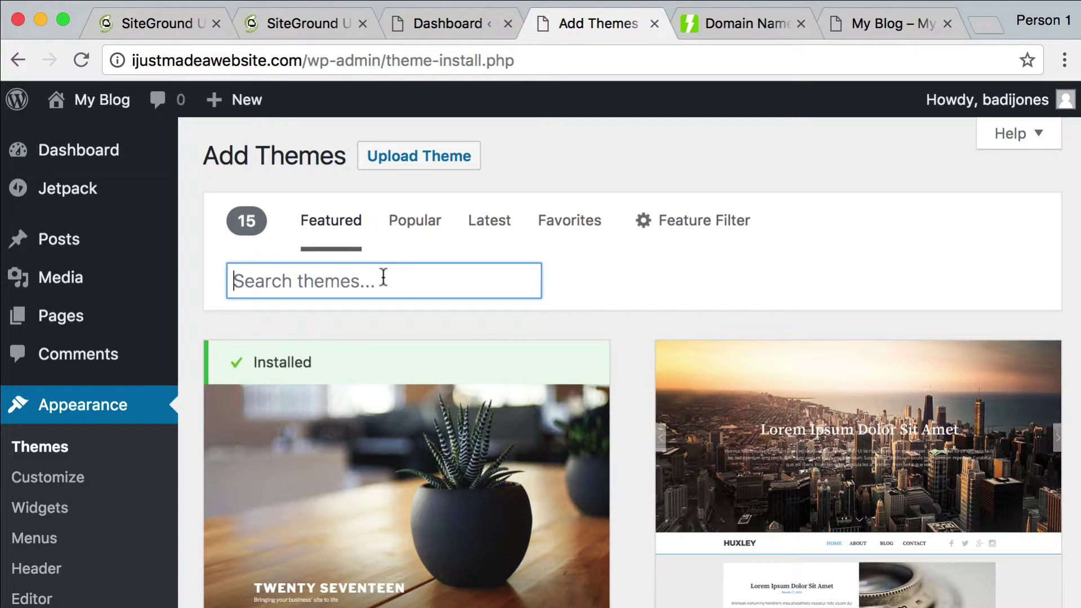
scroll(417, 316, "down", 10)
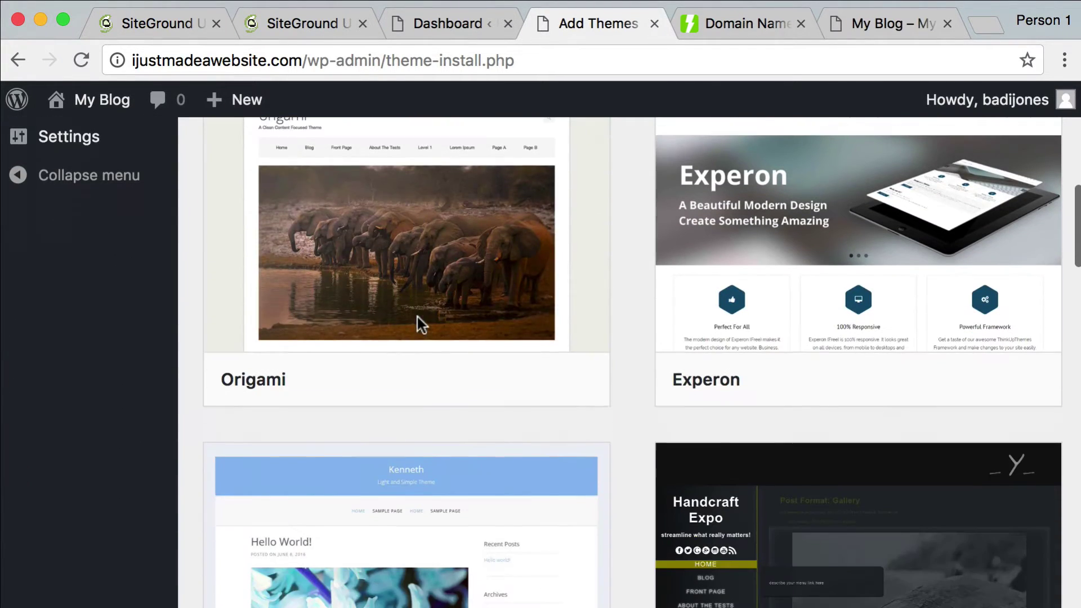
scroll(417, 314, "down", 4)
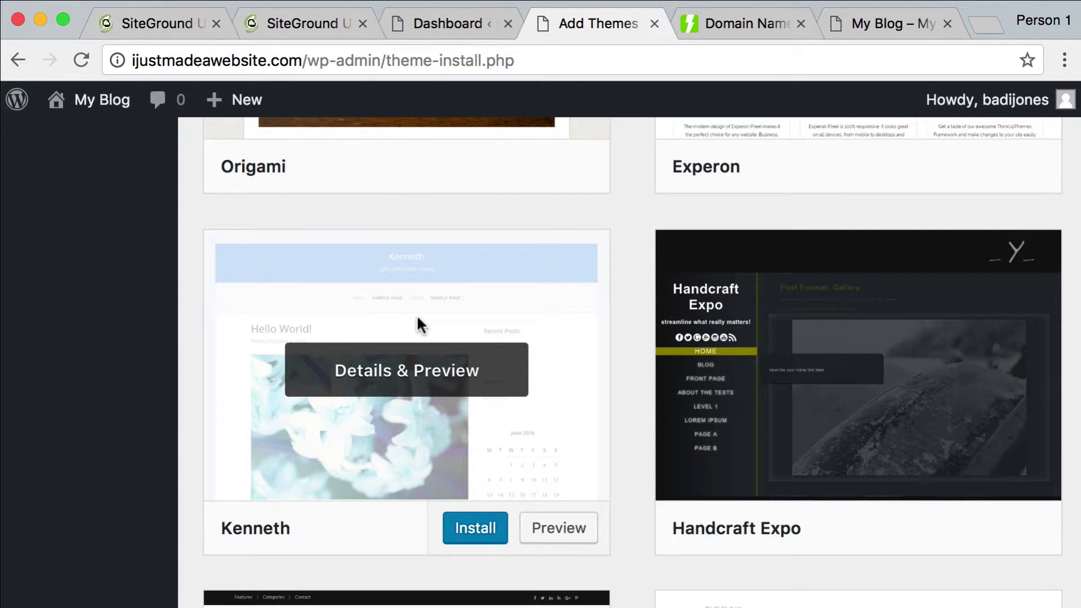
scroll(417, 314, "down", 15)
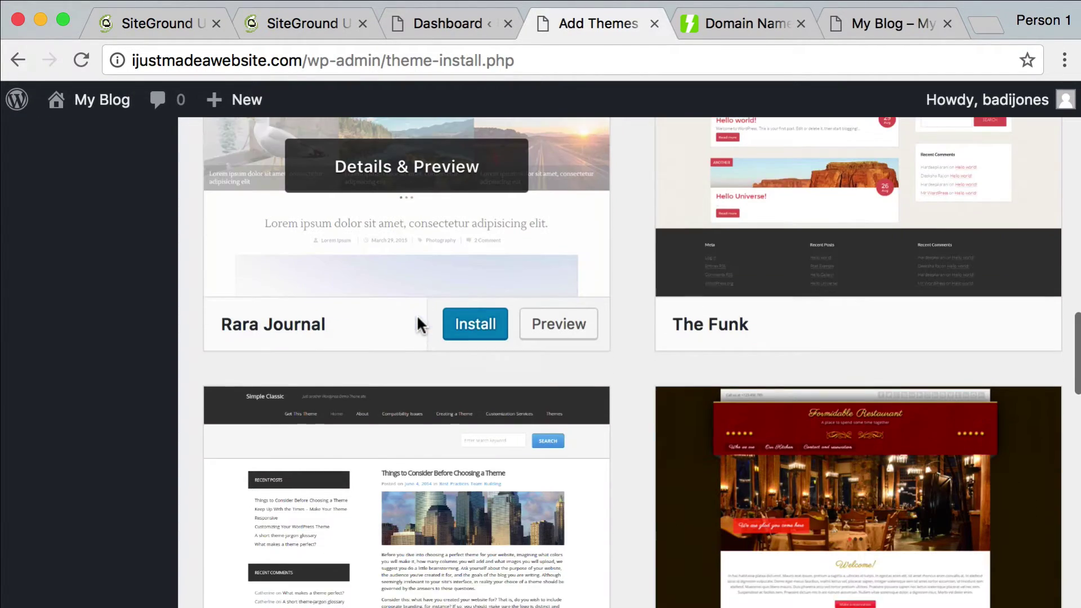
scroll(417, 319, "down", 5)
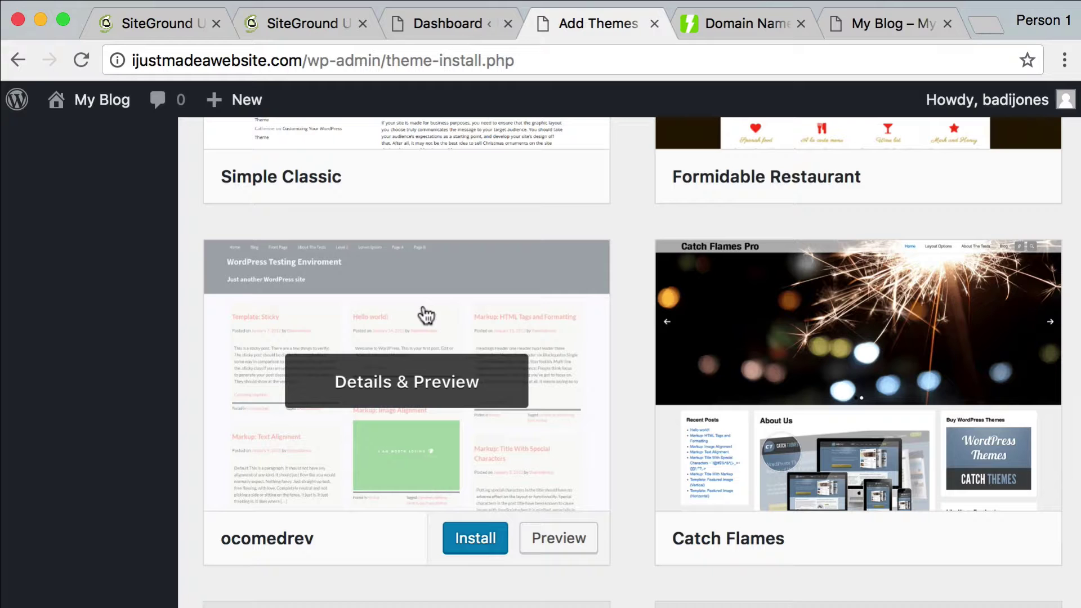
scroll(437, 311, "up", 20)
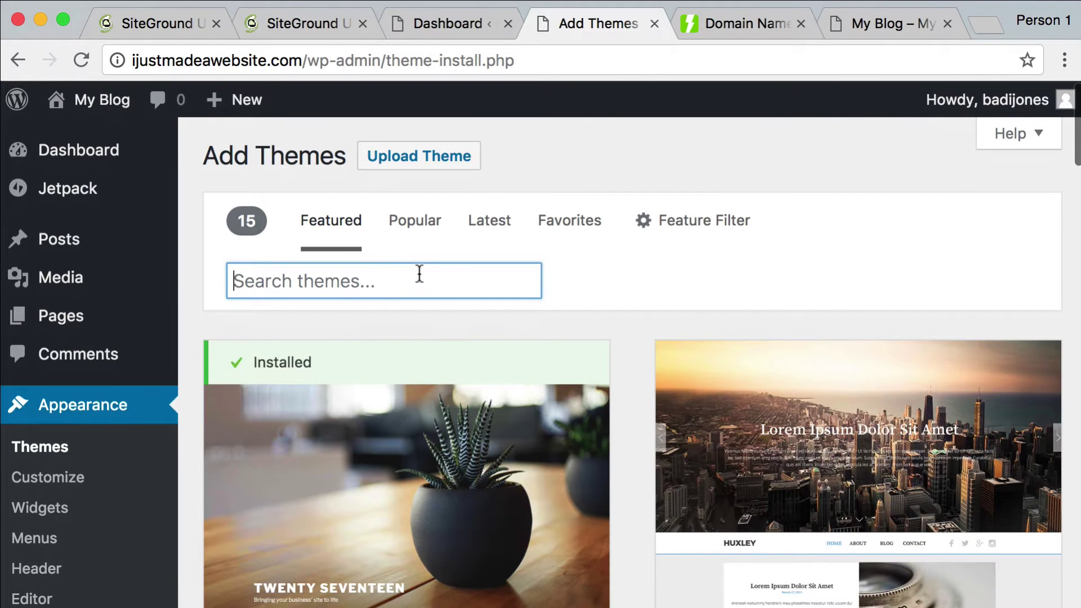
Search themes for 'hiero', then install and activate the Hiero theme
type("hier")
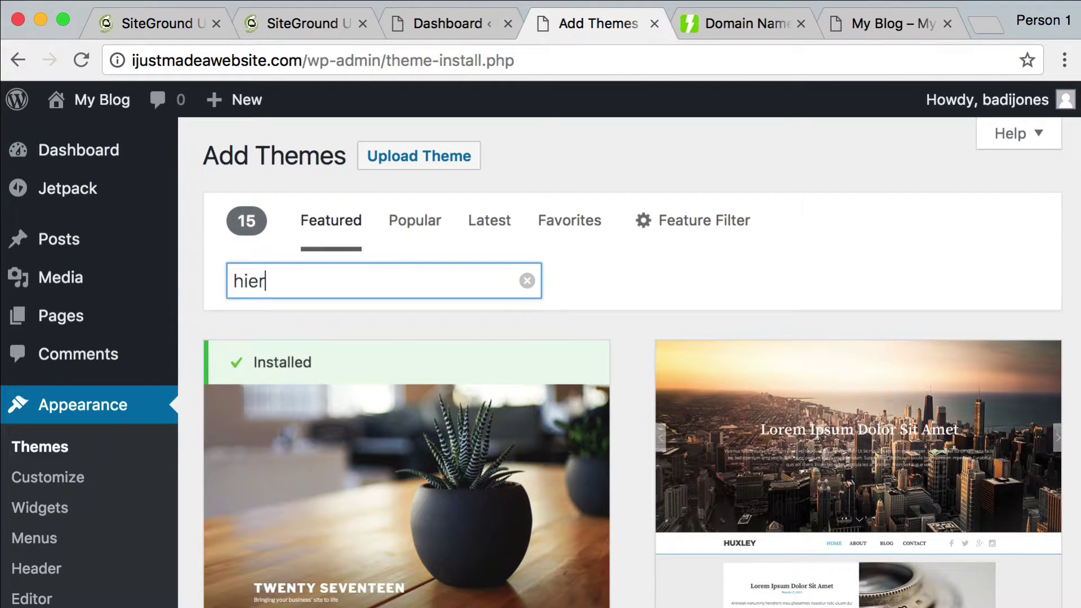
type("o")
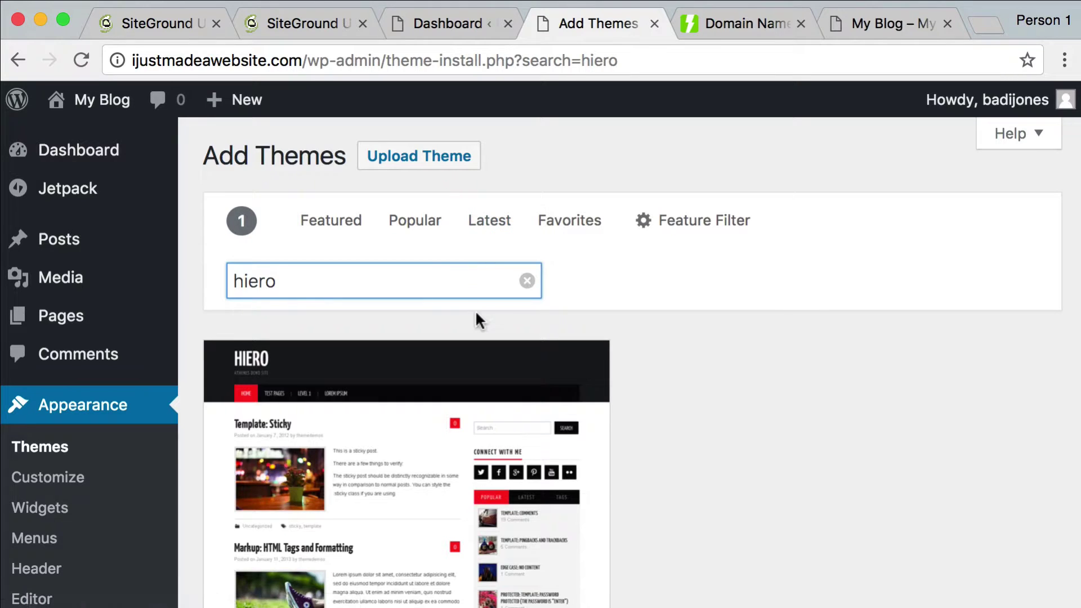
scroll(476, 313, "down", 5)
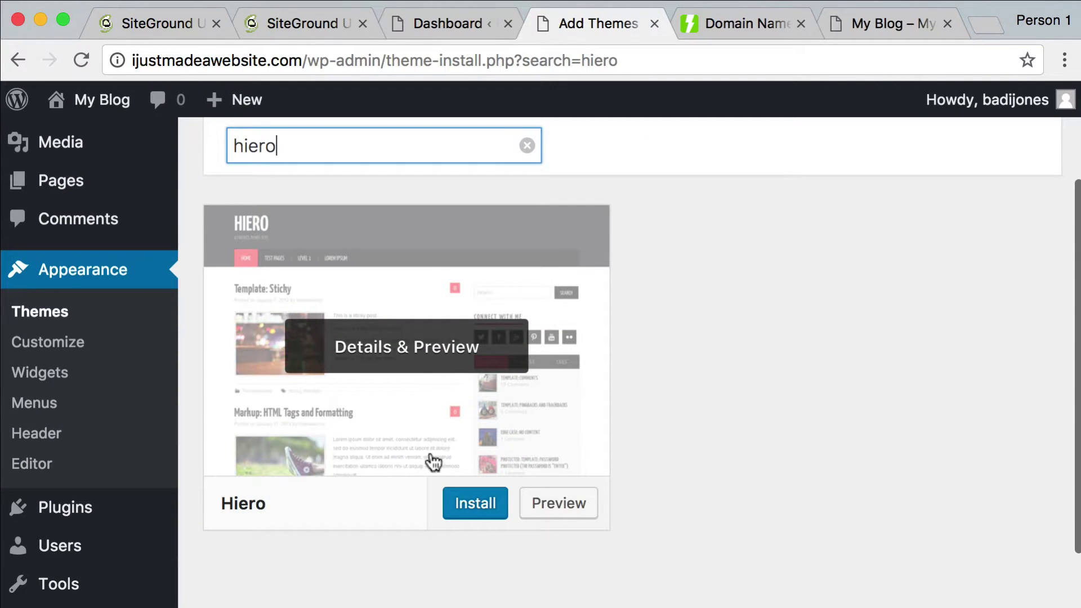
left_click(449, 500)
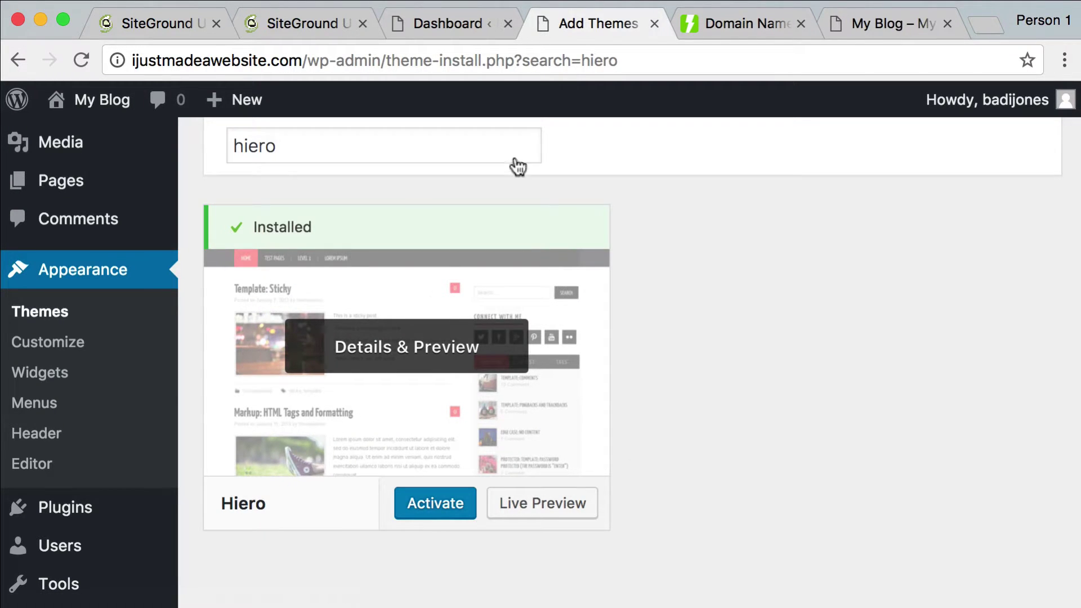
left_click(434, 509)
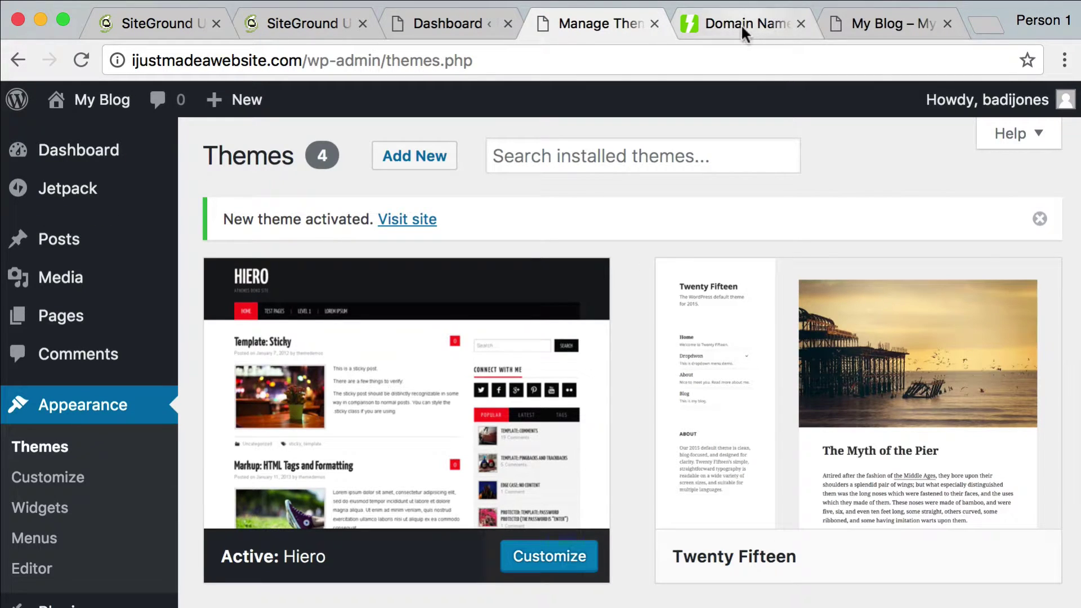
Reload the live My Blog tab to see it restyled with Hiero's red Home bar
left_click(887, 24)
key("super+r")
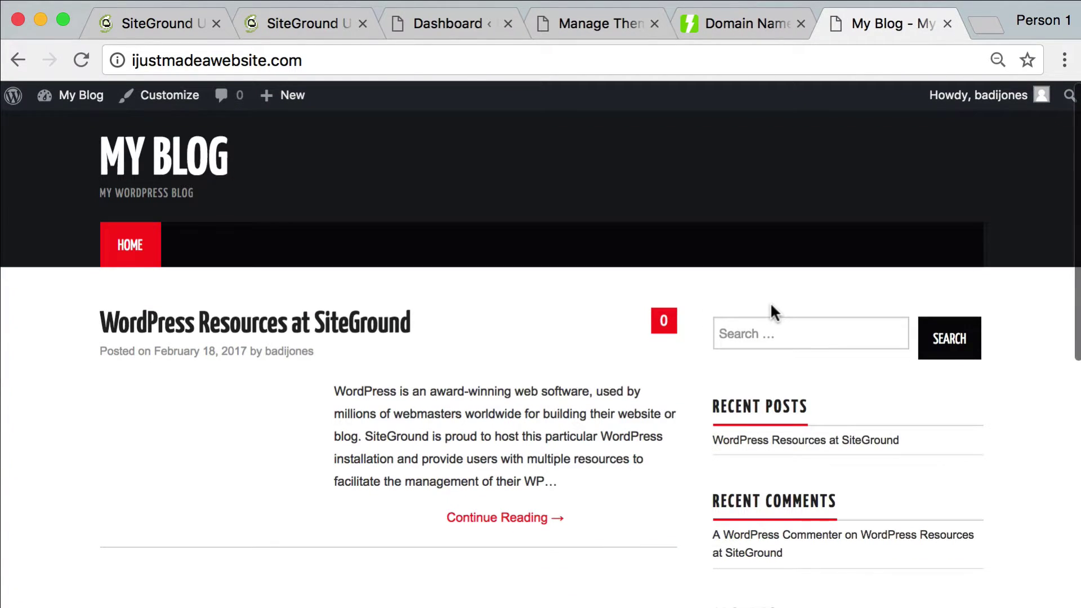
scroll(699, 308, "down", 10)
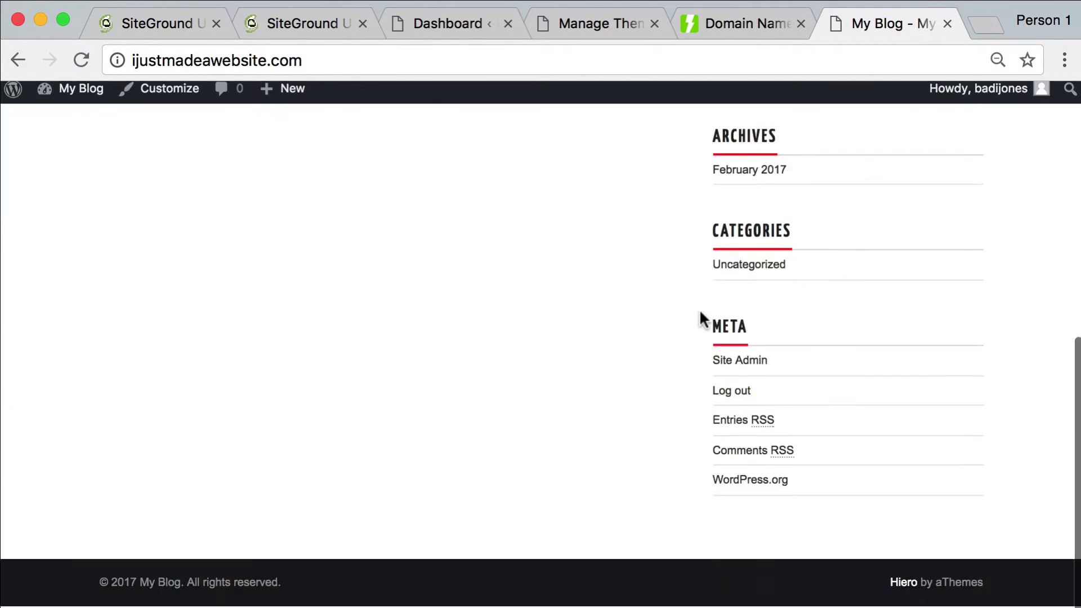
scroll(699, 309, "up", 10)
mouse_move(84, 89)
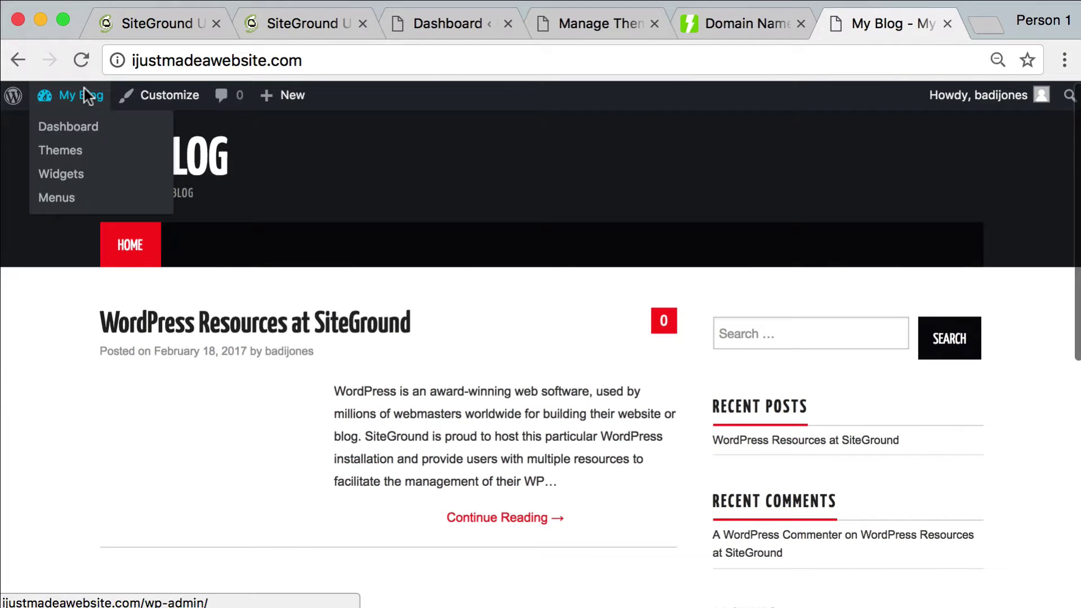
Return to the My Blog admin Dashboard from the admin bar
left_click(72, 126)
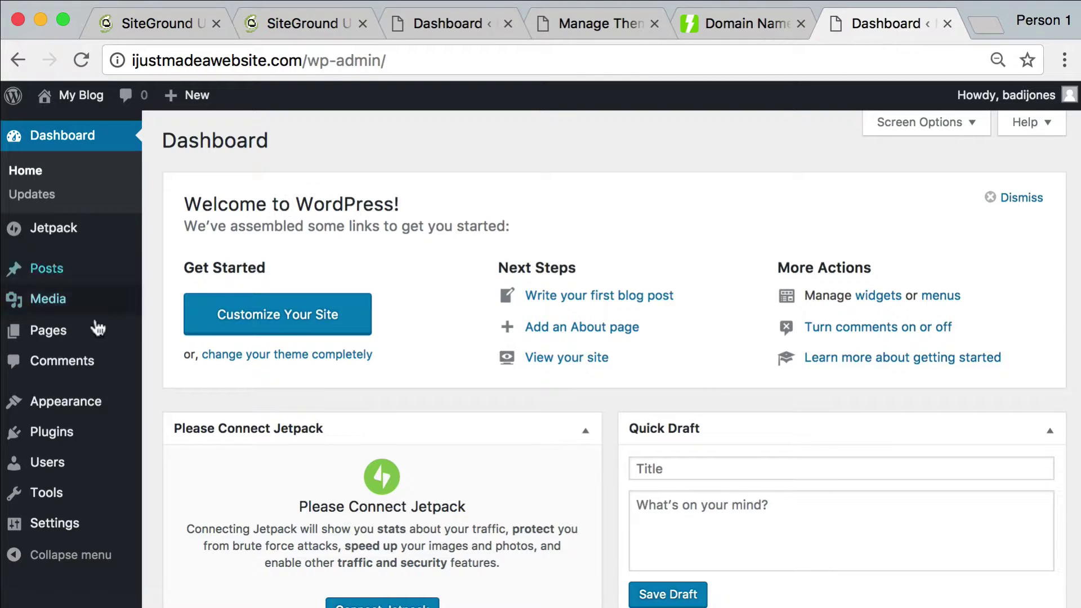
mouse_move(59, 281)
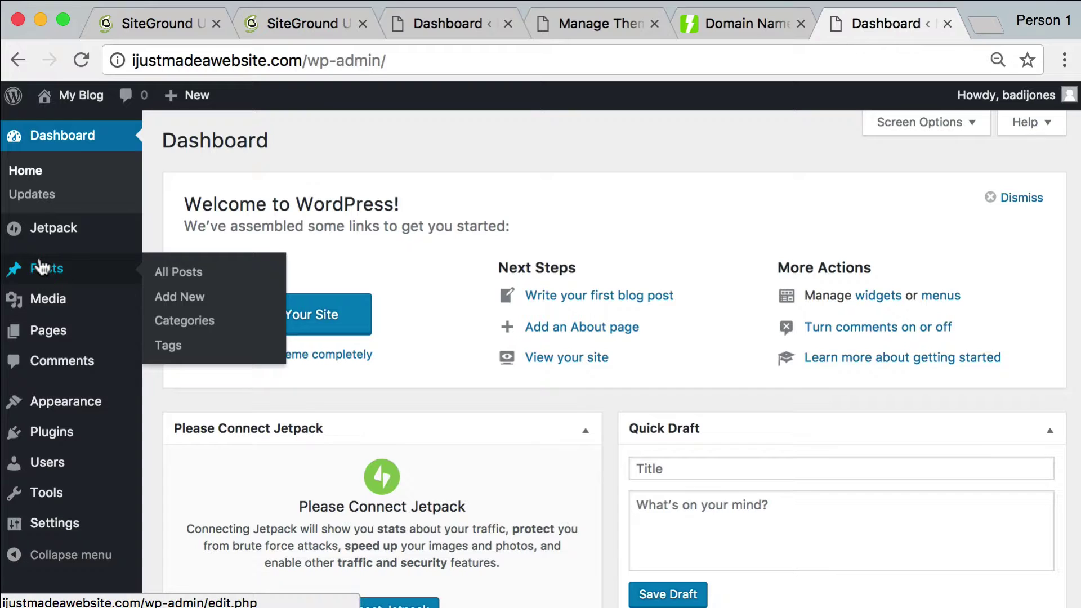
mouse_move(48, 343)
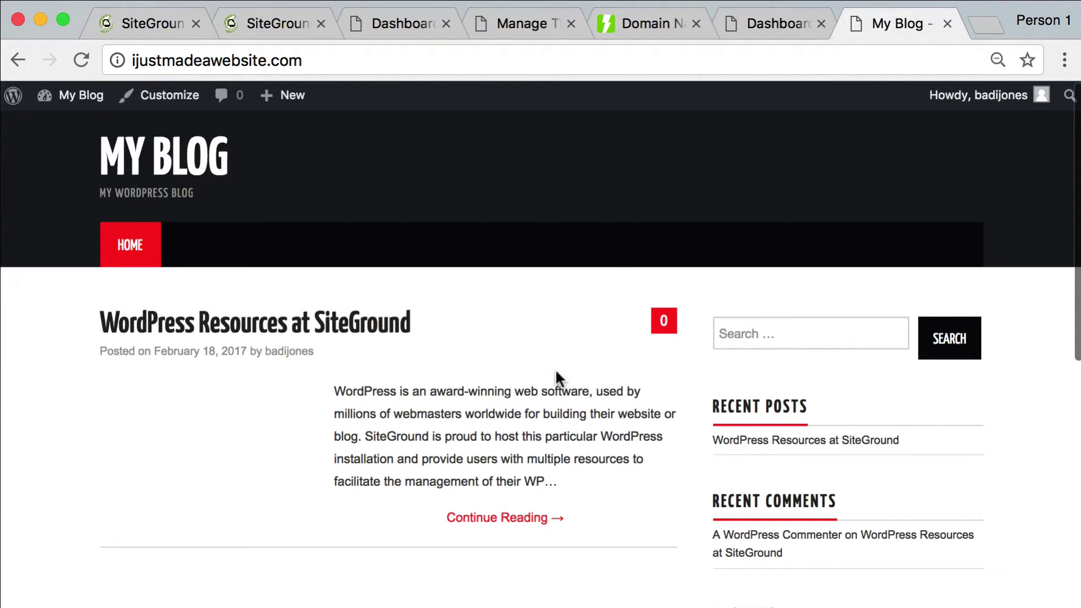
Scroll the Posts list showing the single 'WordPress Resources at SiteGround' post
scroll(557, 371, "down", 5)
scroll(556, 372, "up", 5)
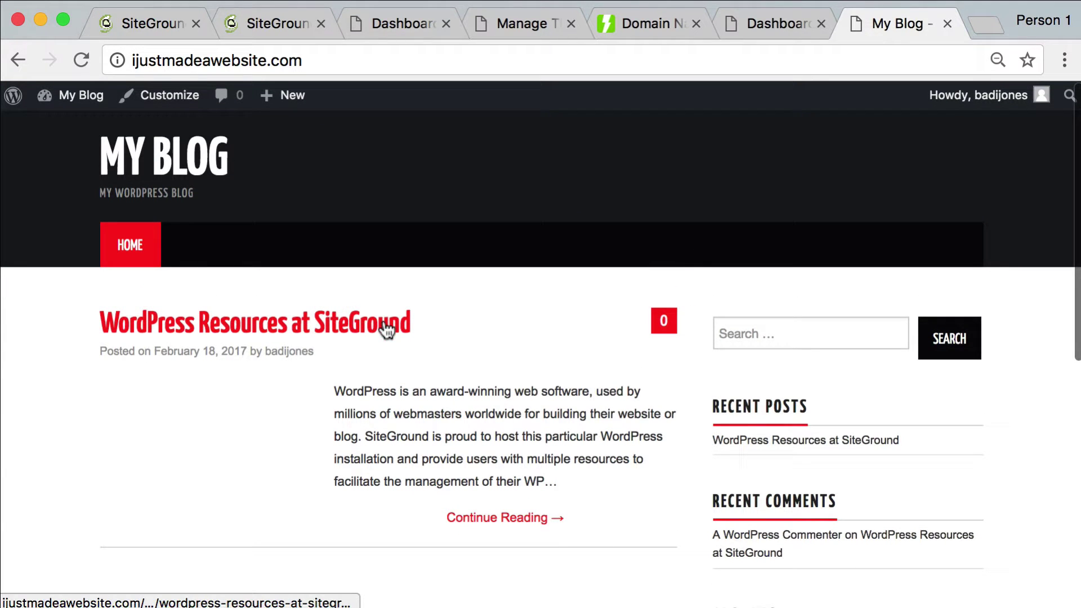
scroll(541, 374, "down", 4)
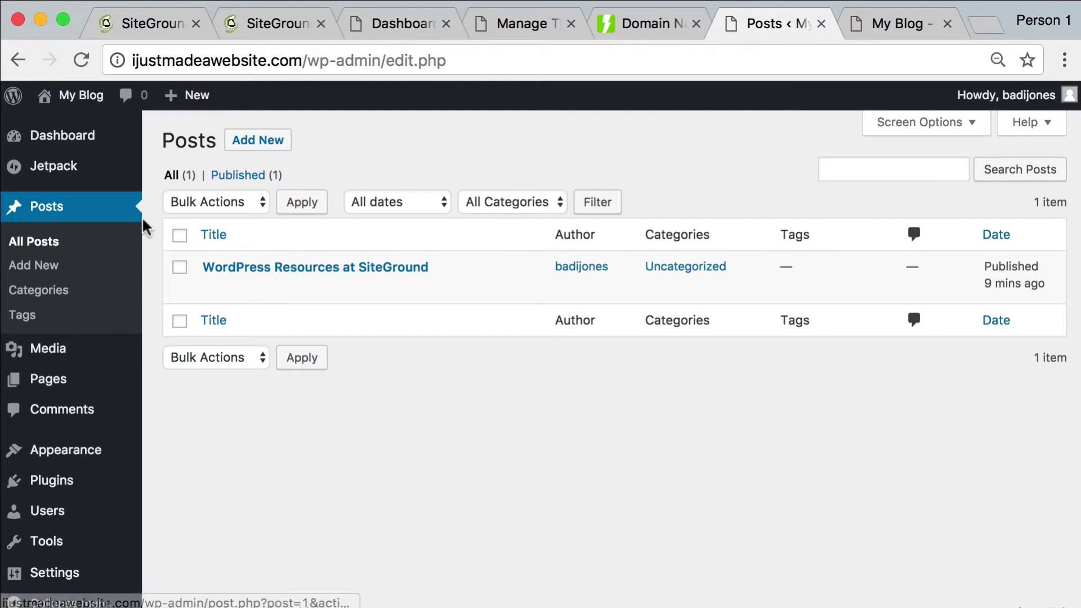
Add a new post titled 'New Blog Post' with body 'Hey! I just started a new blog. Yay.'
left_click(260, 145)
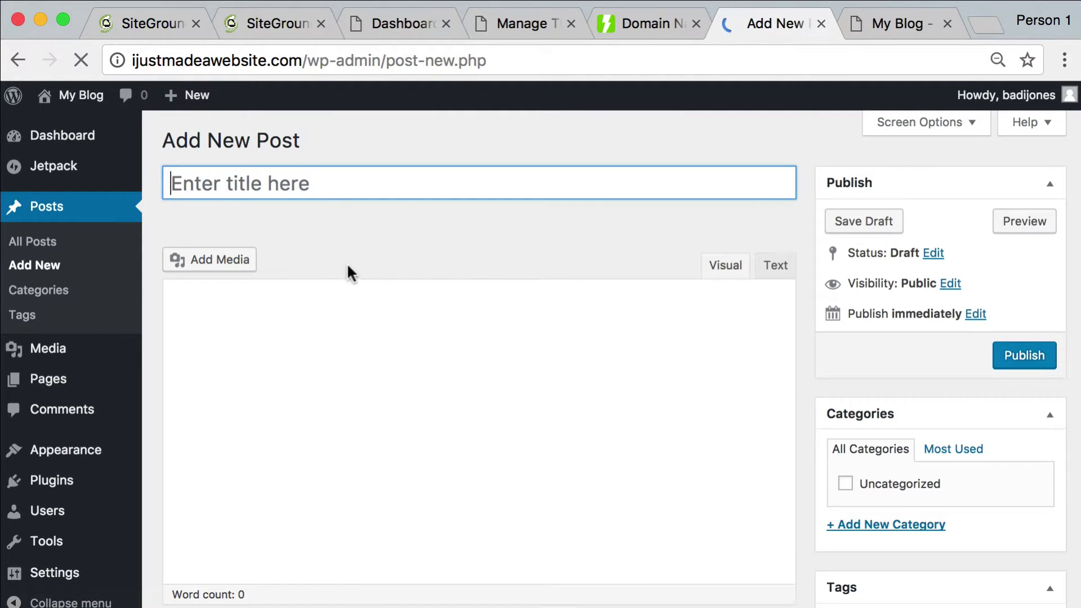
left_click(288, 183)
type("New")
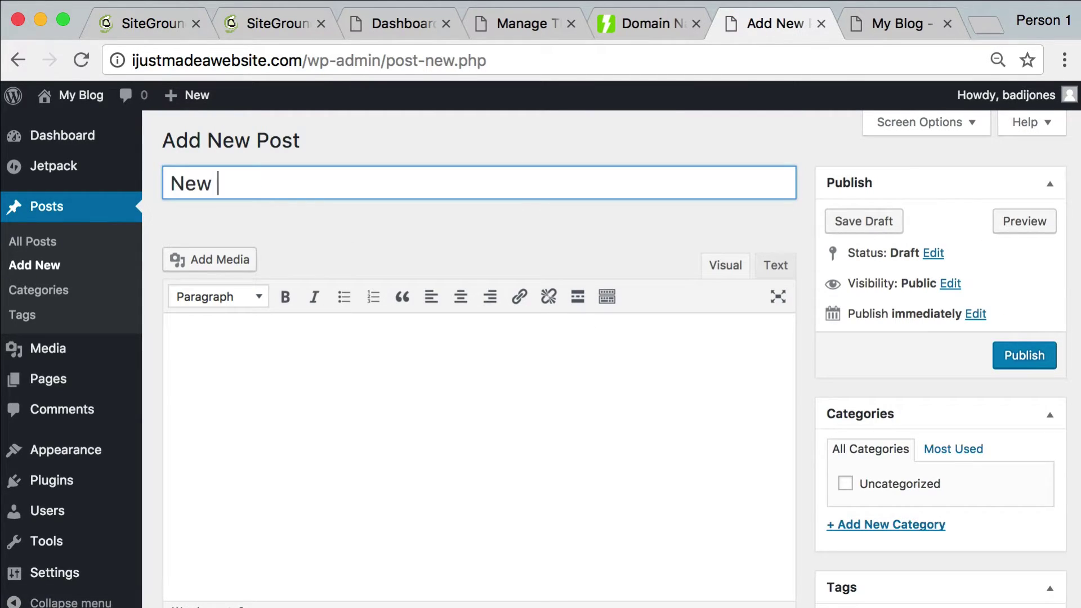
type("g Post")
left_click(175, 348)
type("H")
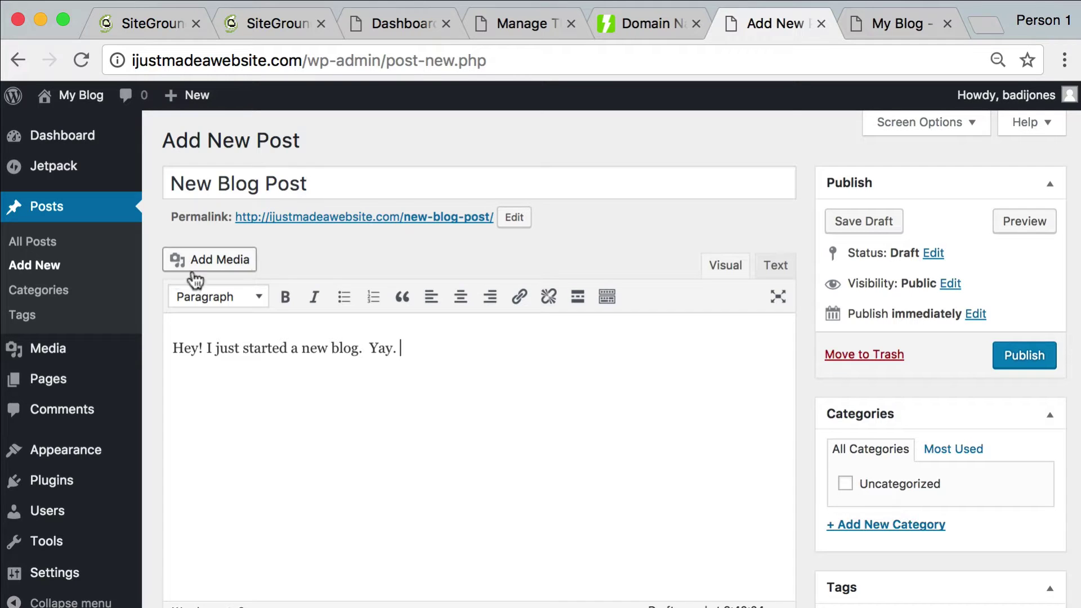
Open the post's media inserter and drag the pagespeed-pin image in to upload it
left_click(231, 265)
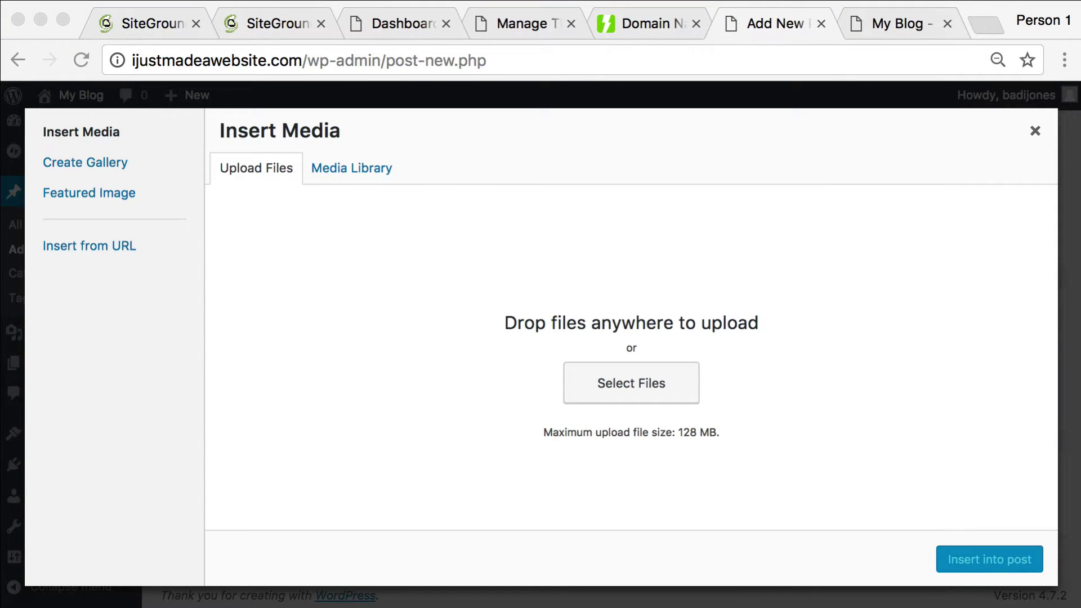
left_click_drag(1080, 338, 0, 247)
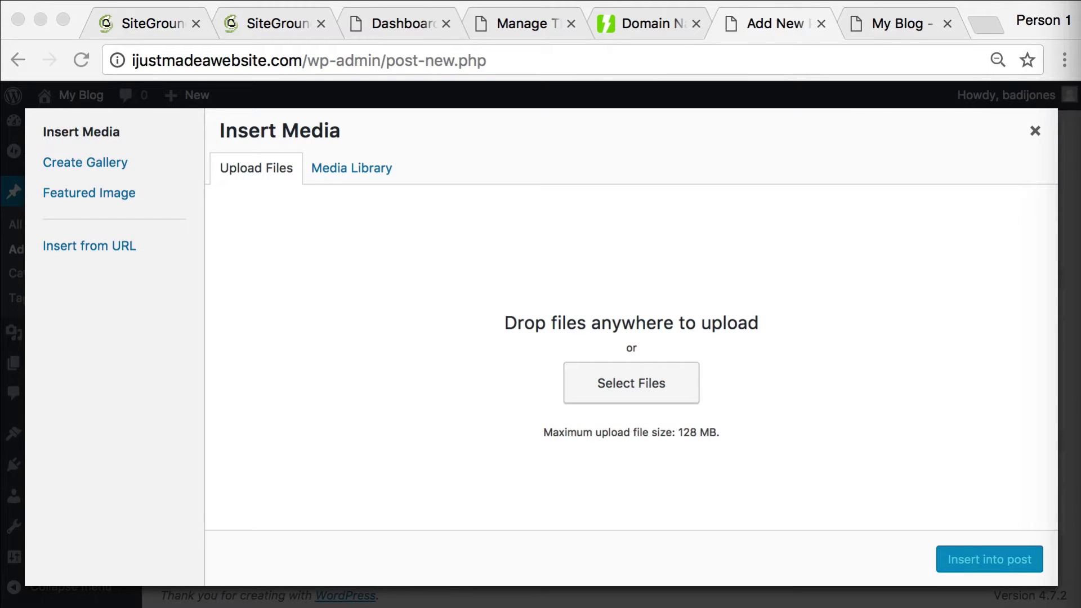
left_click_drag(0, 248, 462, 278)
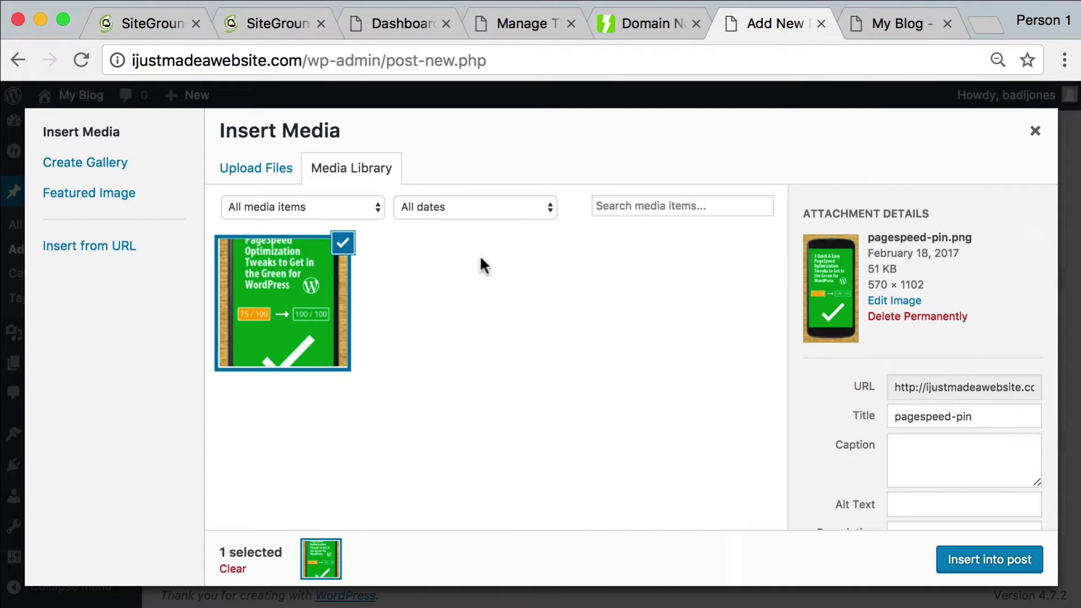
left_click(264, 174)
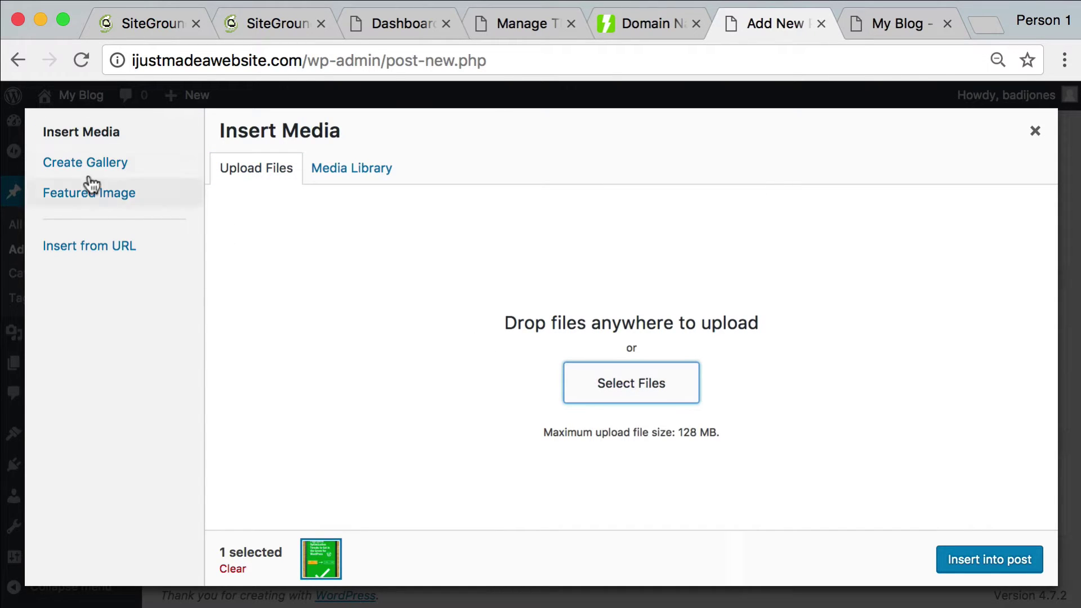
left_click(594, 394)
key("Escape")
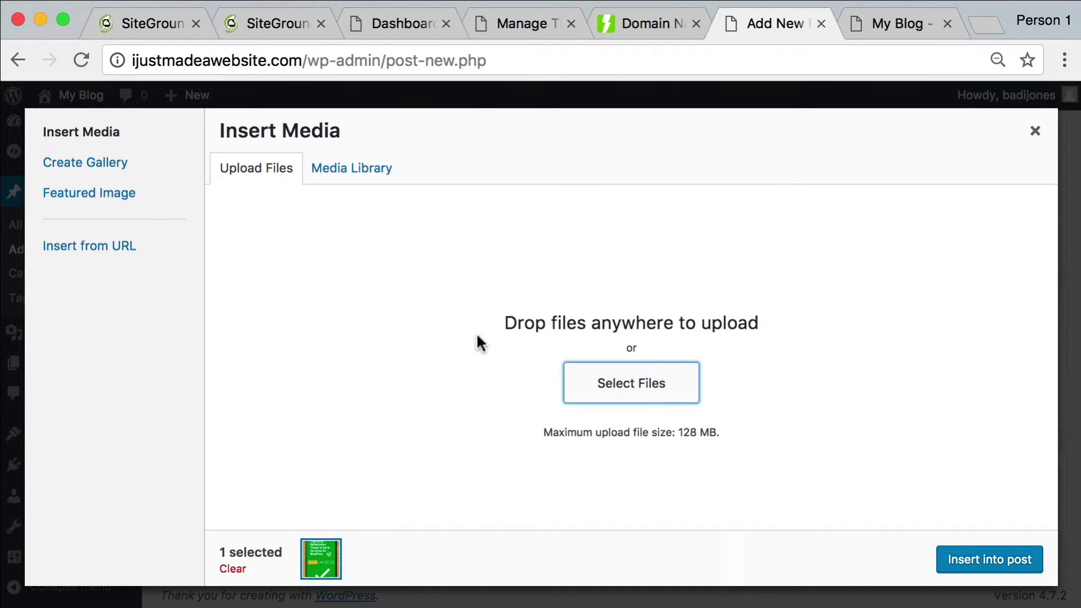
Select pagespeed-pin in the Media Library and give it the alt text 'Page Speed Banner'
left_click(336, 172)
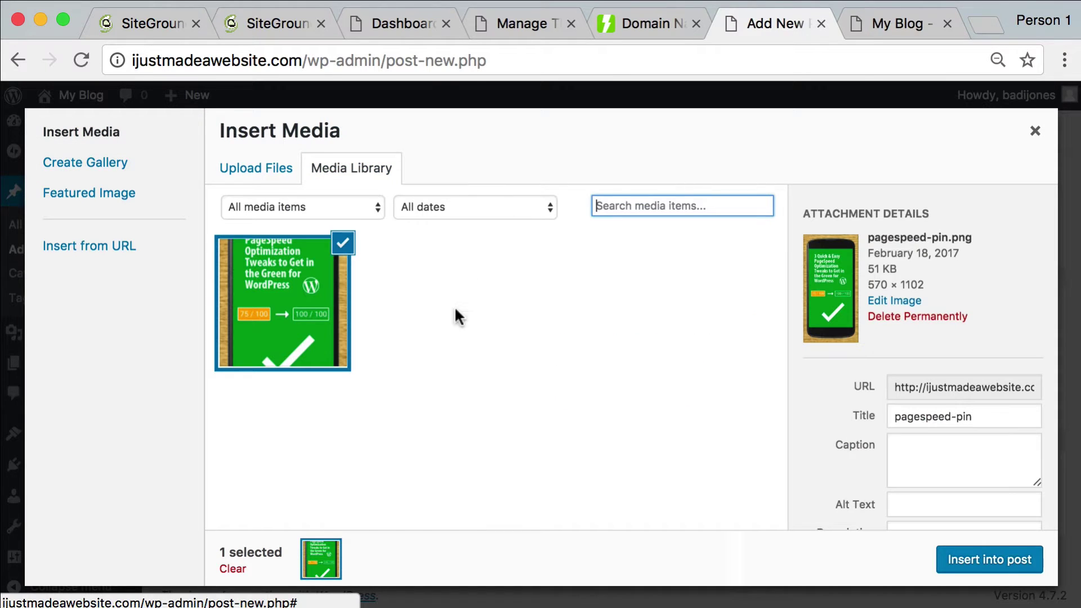
left_click(299, 329)
key("Return")
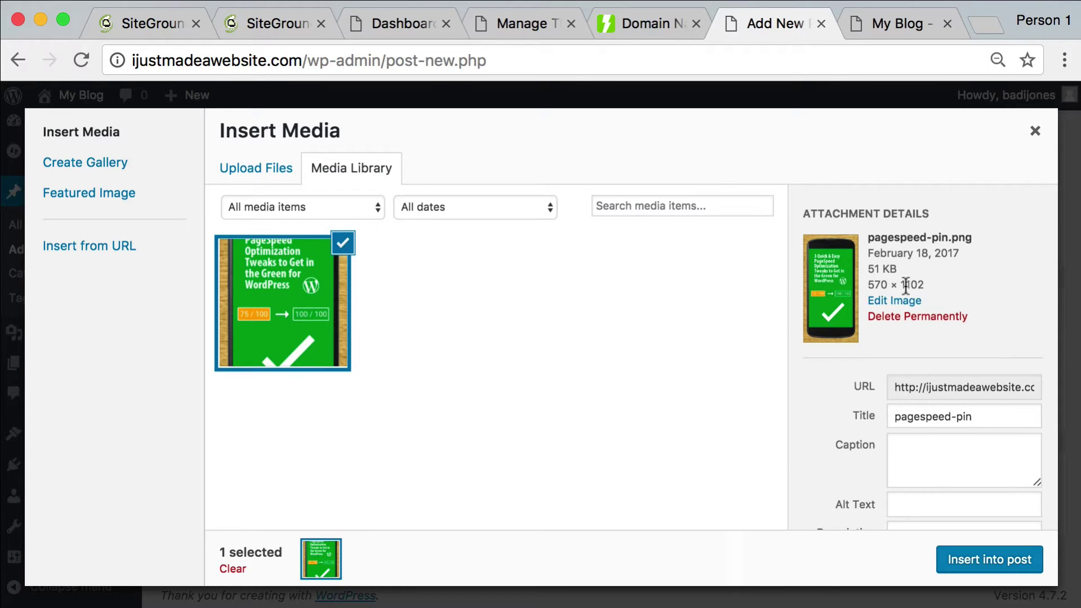
scroll(890, 309, "down", 3)
scroll(875, 277, "up", 3)
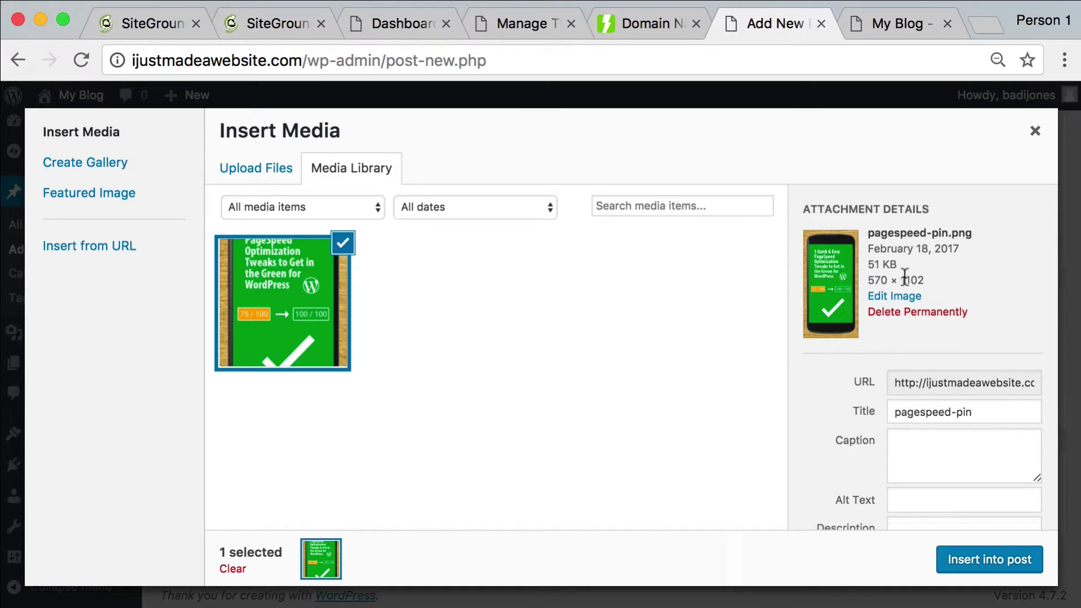
scroll(901, 273, "down", 4)
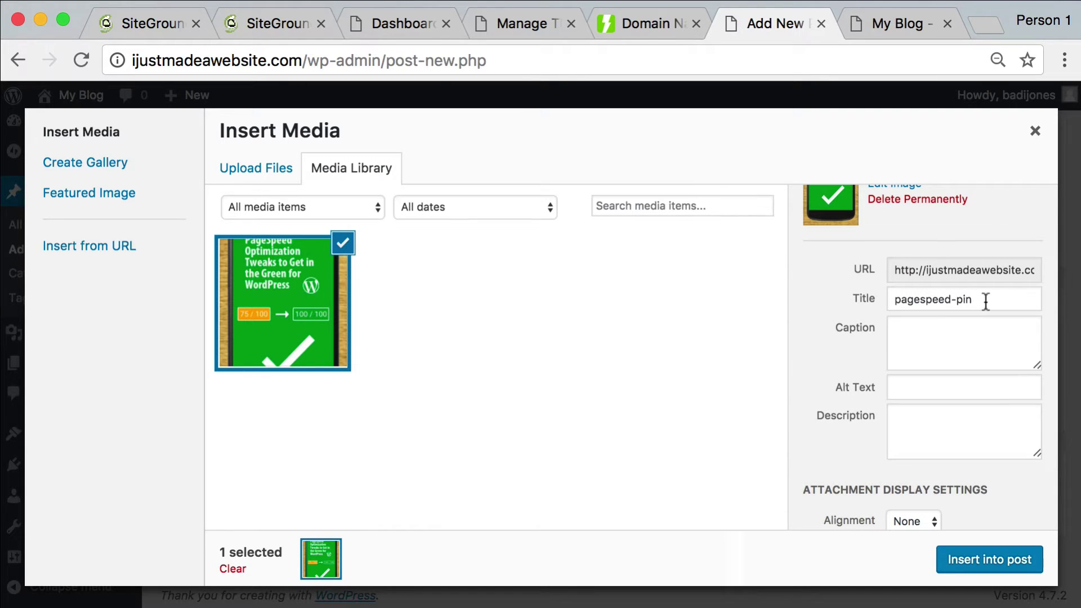
left_click(934, 387)
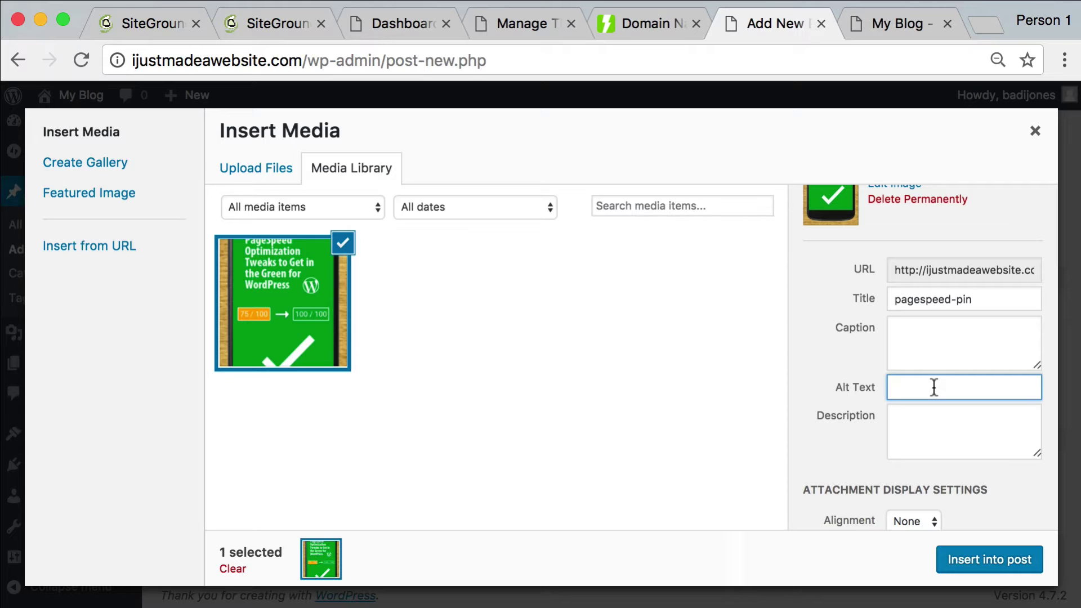
type("Page Speed Banner")
scroll(982, 427, "up", 1)
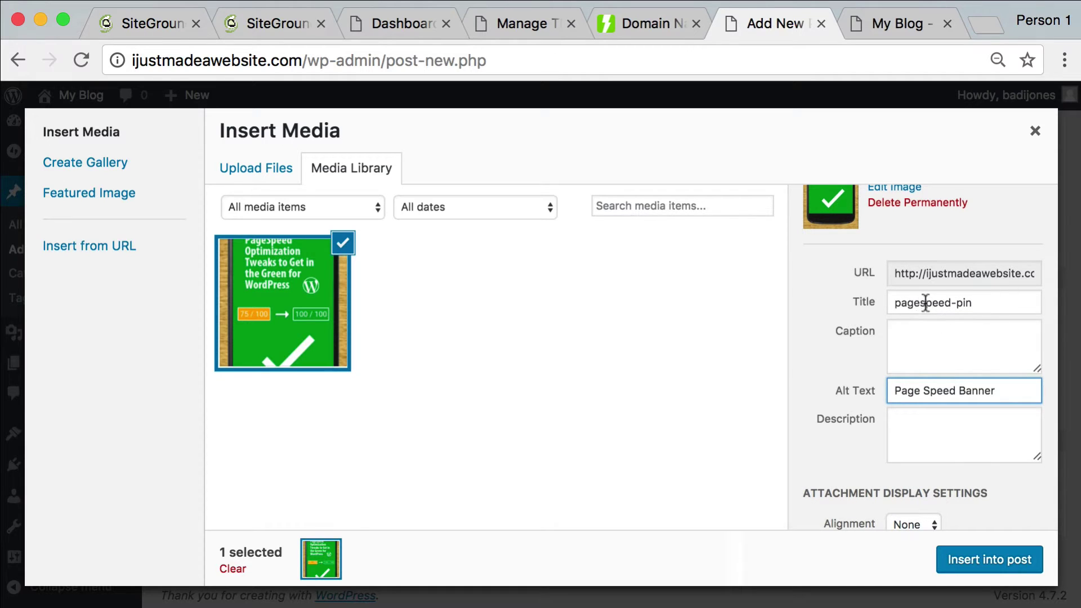
scroll(982, 351, "down", 2)
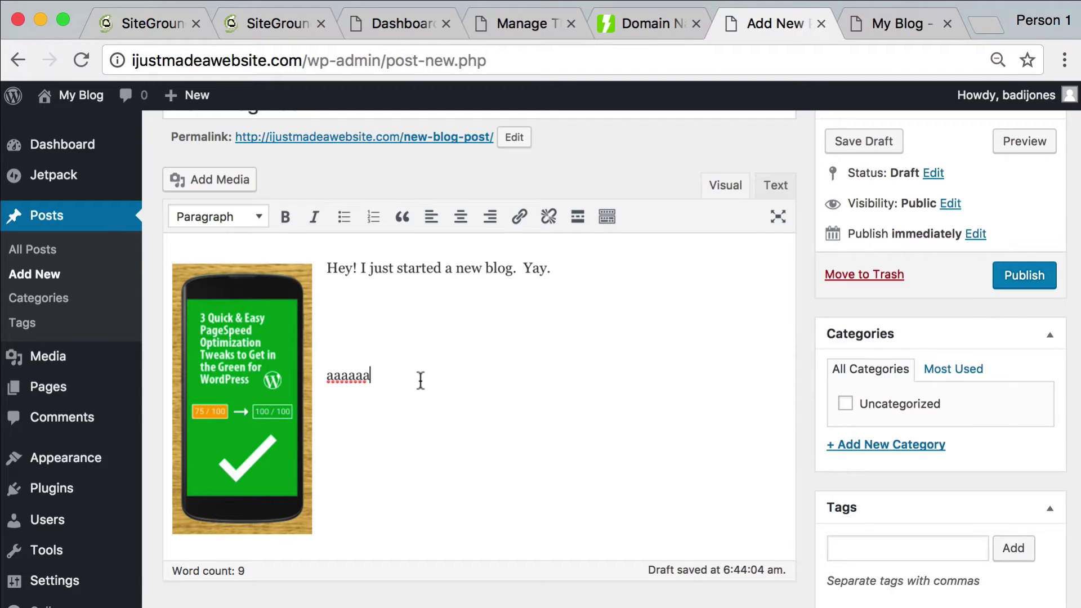
Replace the stray aaaaaa text with 'Look how easy this is.' and make 'easy' bold
left_click_drag(420, 379, 440, 296)
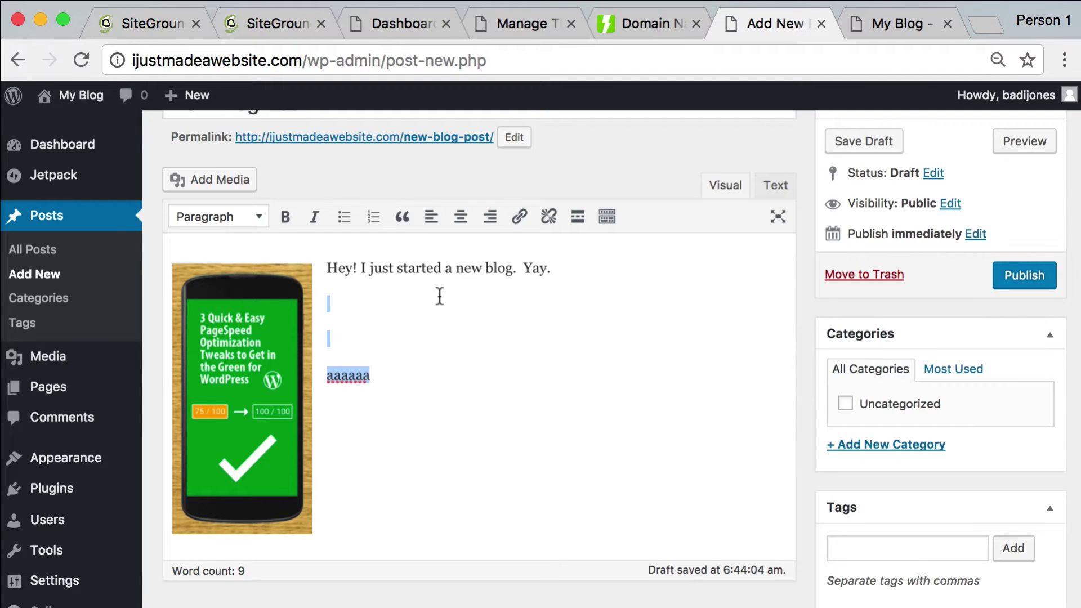
key("BackSpace")
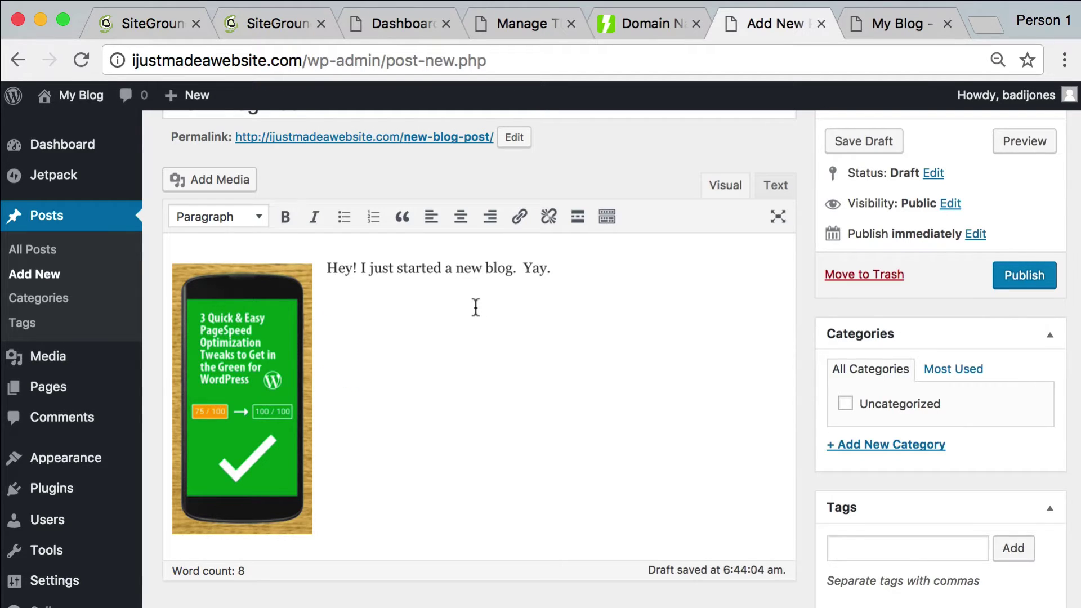
type("Look how easy this is.")
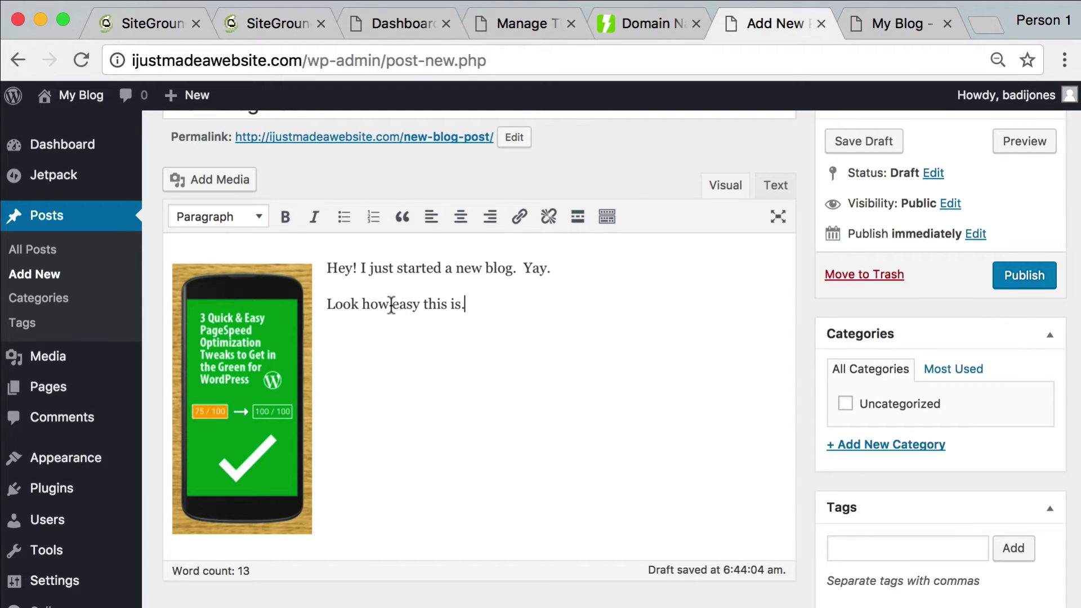
double_click(391, 306)
left_click(285, 217)
left_click(477, 301)
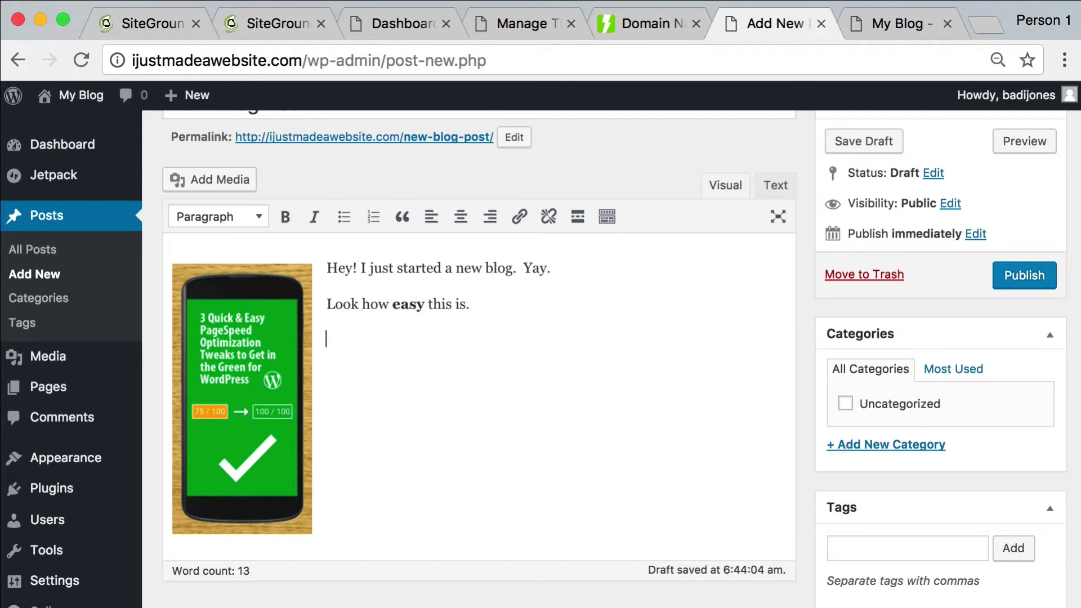
type("Check out this article!")
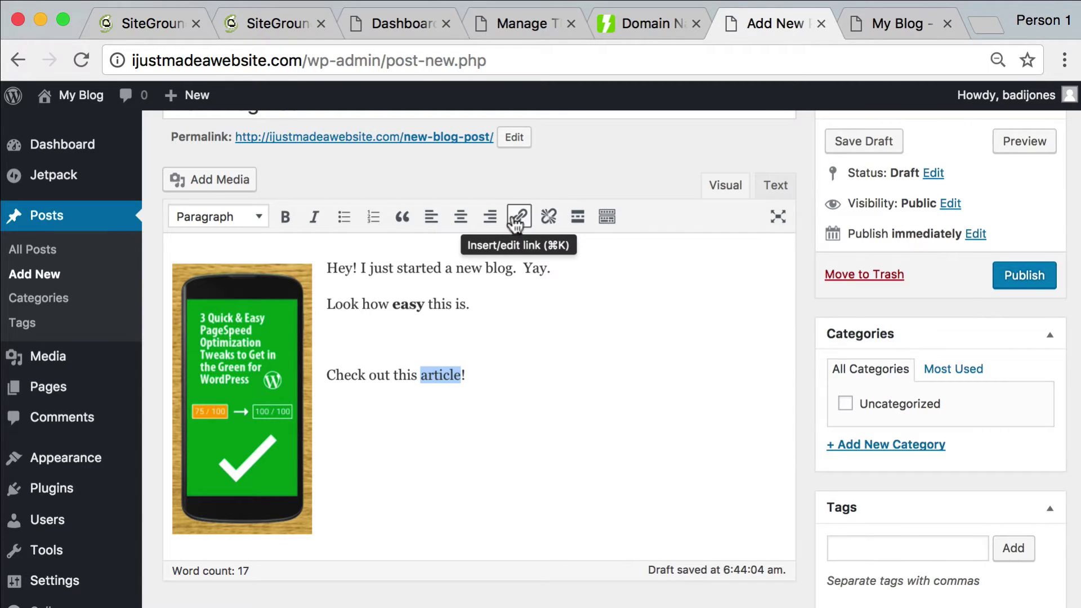
left_click(517, 217)
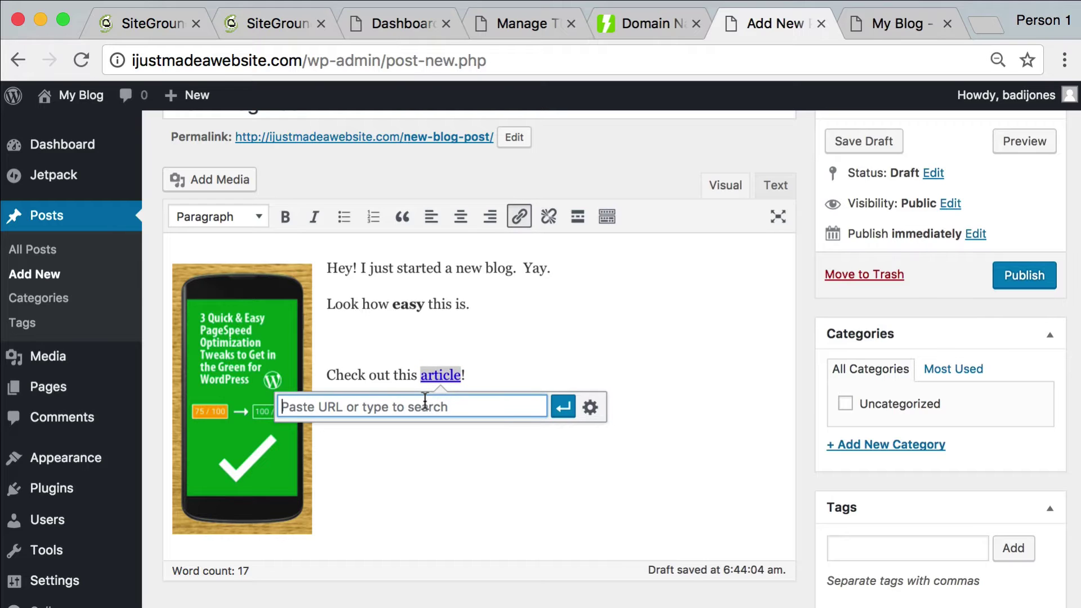
type("ht")
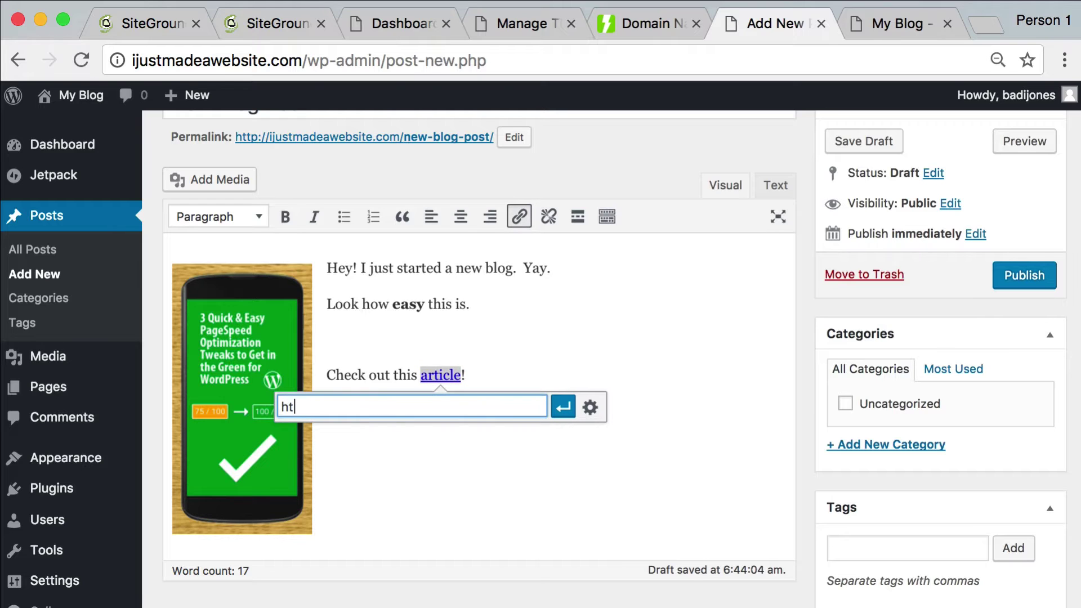
type("tps://google.com")
left_click(562, 407)
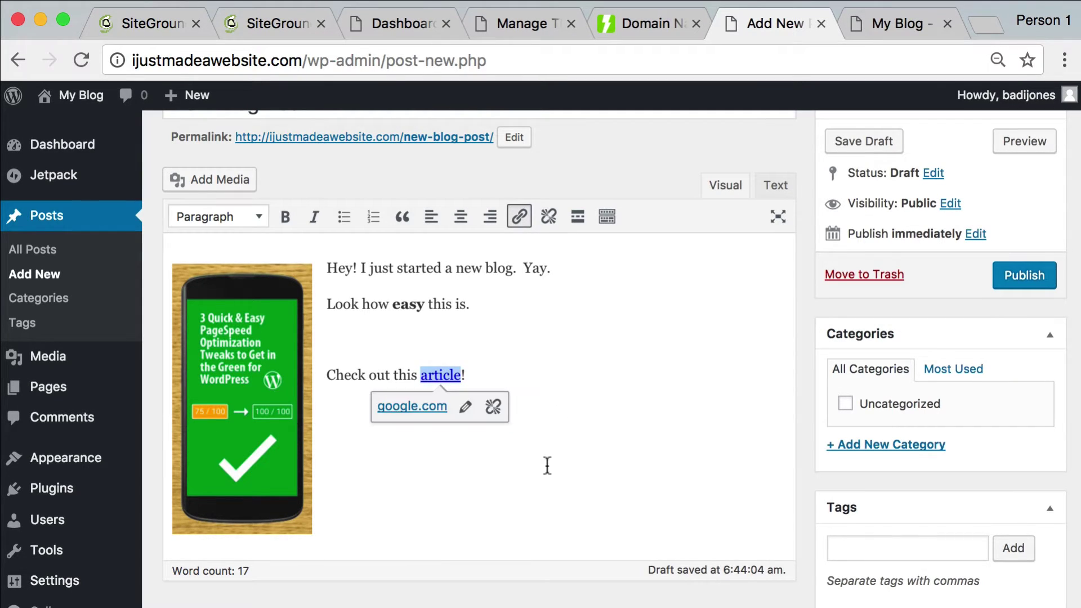
left_click(617, 465)
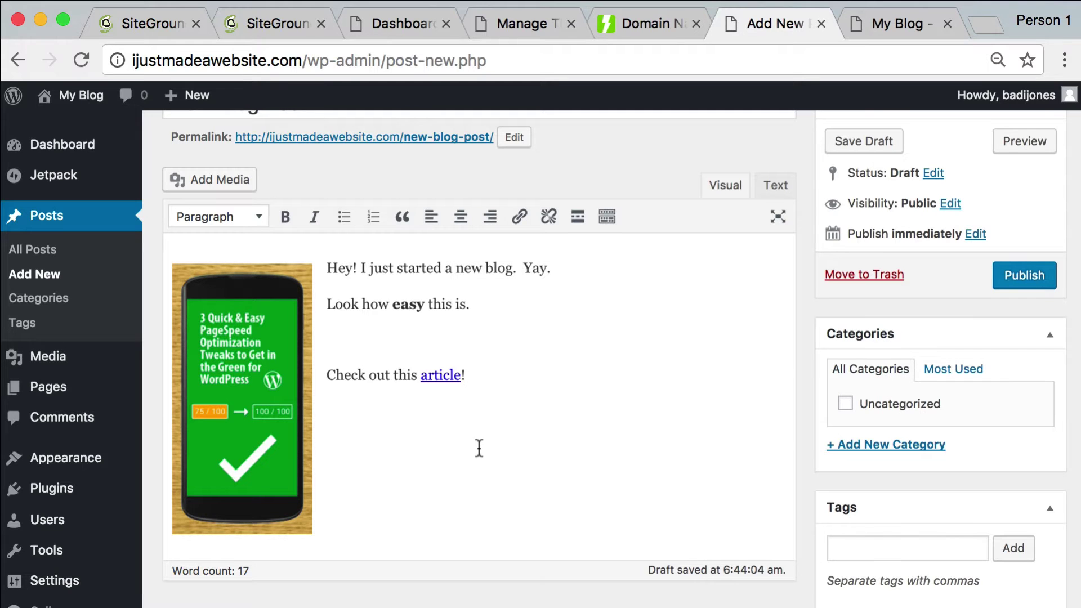
Publish New Blog Post and switch to the live My Blog homepage tab
scroll(712, 299, "down", 2)
scroll(715, 297, "up", 5)
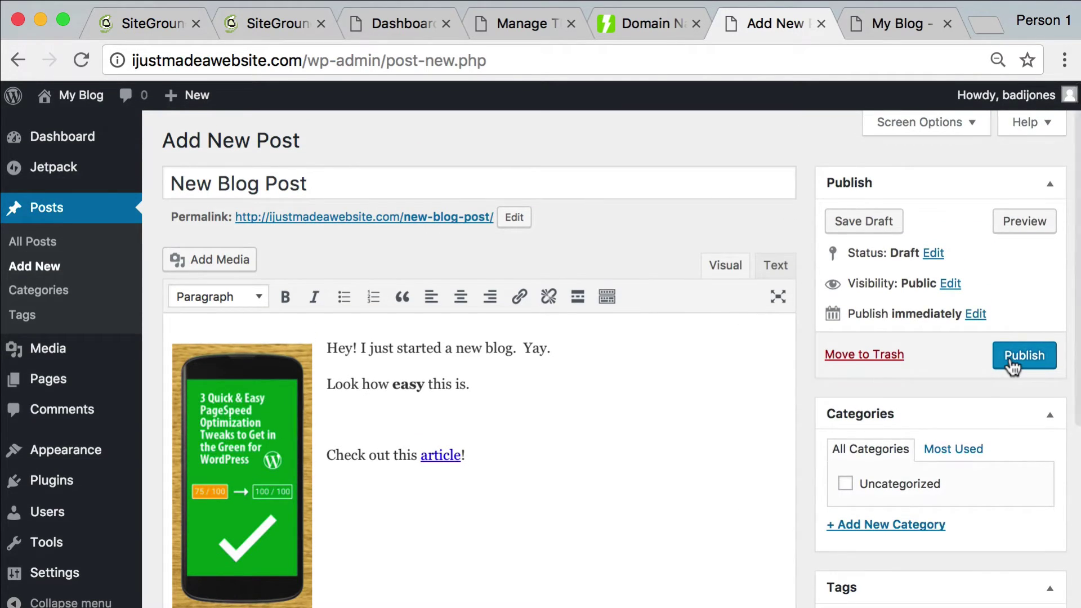
left_click(1012, 364)
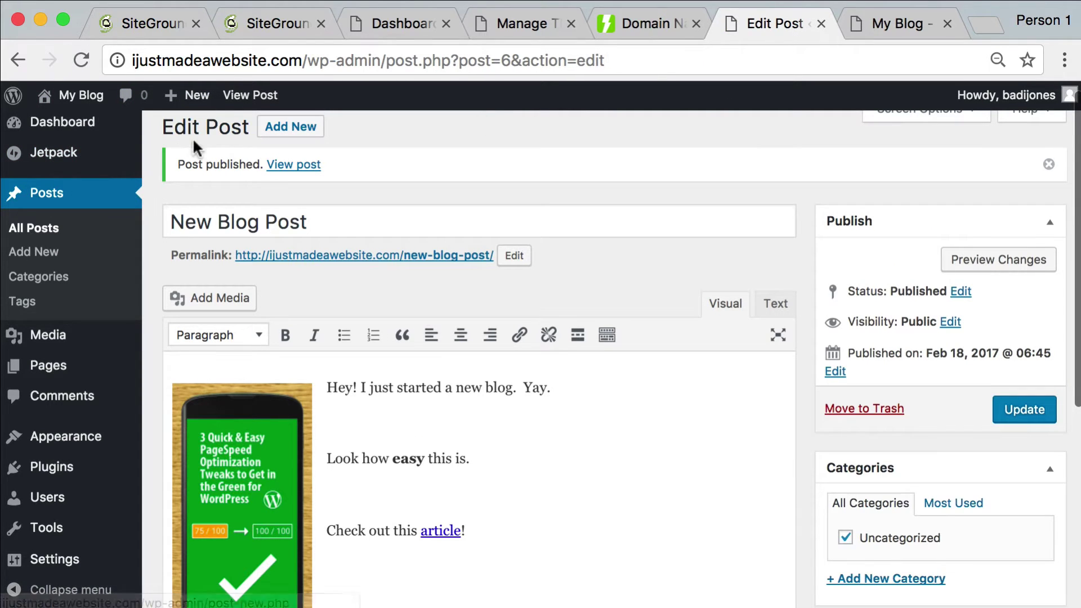
scroll(338, 146, "up", 1)
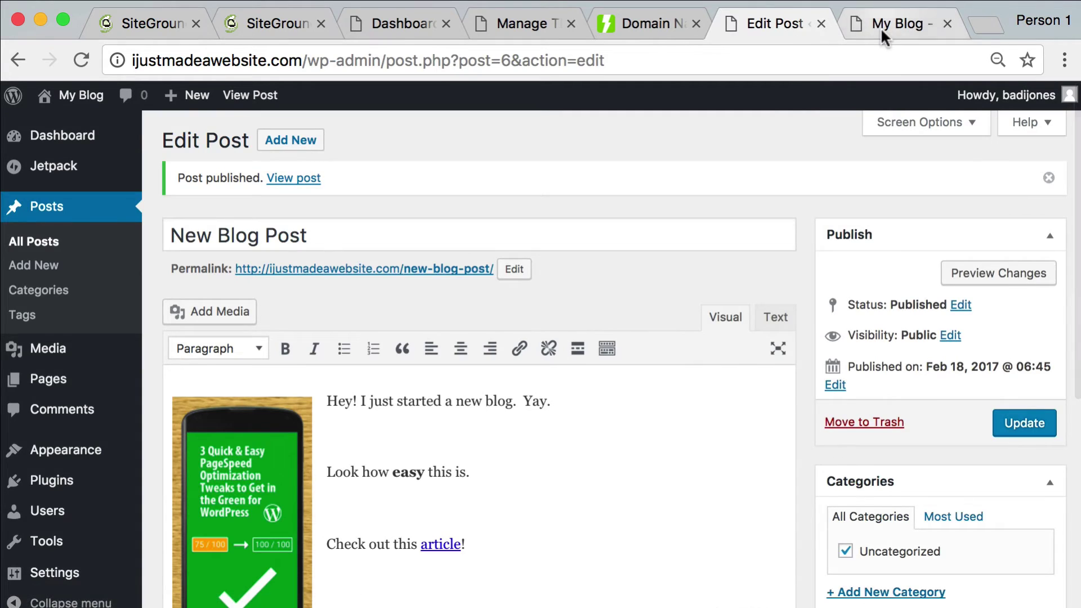
left_click(884, 26)
Reload the blog homepage to check that New Blog Post is listed
left_click(387, 51)
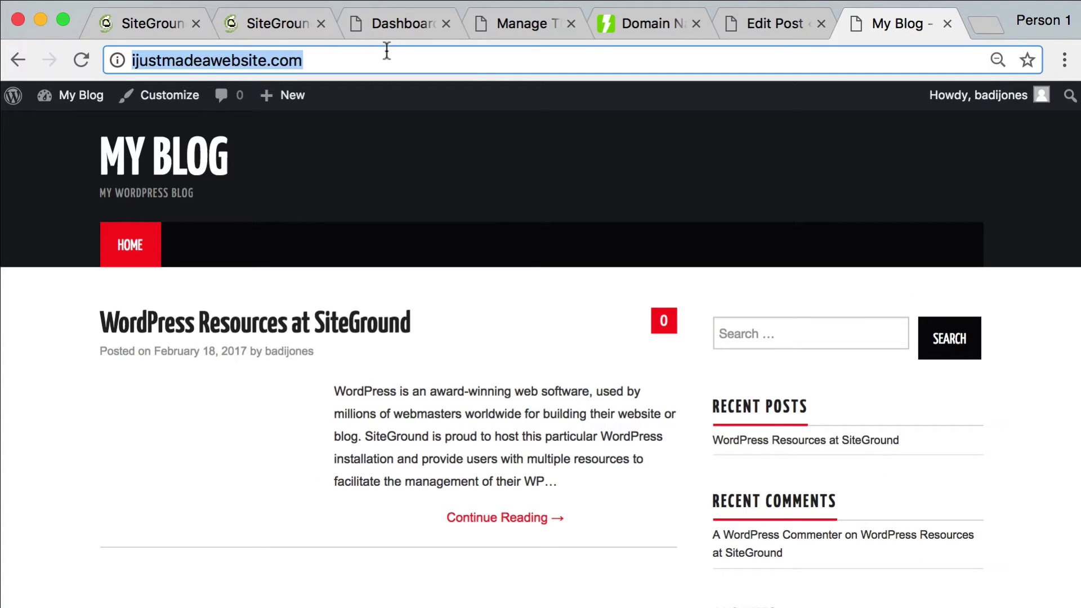
key("Return")
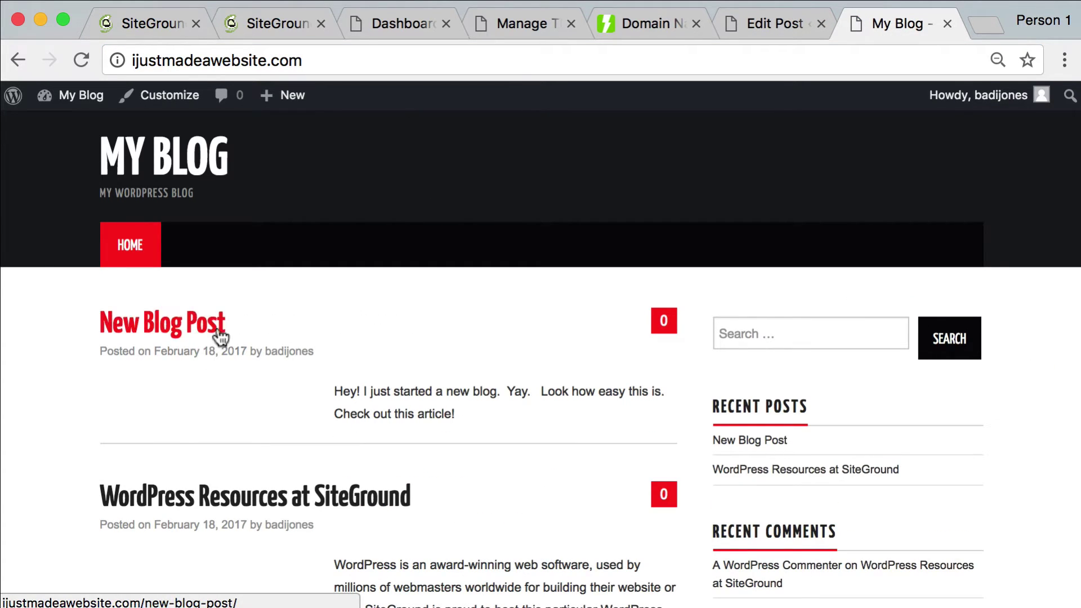
scroll(426, 367, "down", 1)
scroll(427, 367, "up", 1)
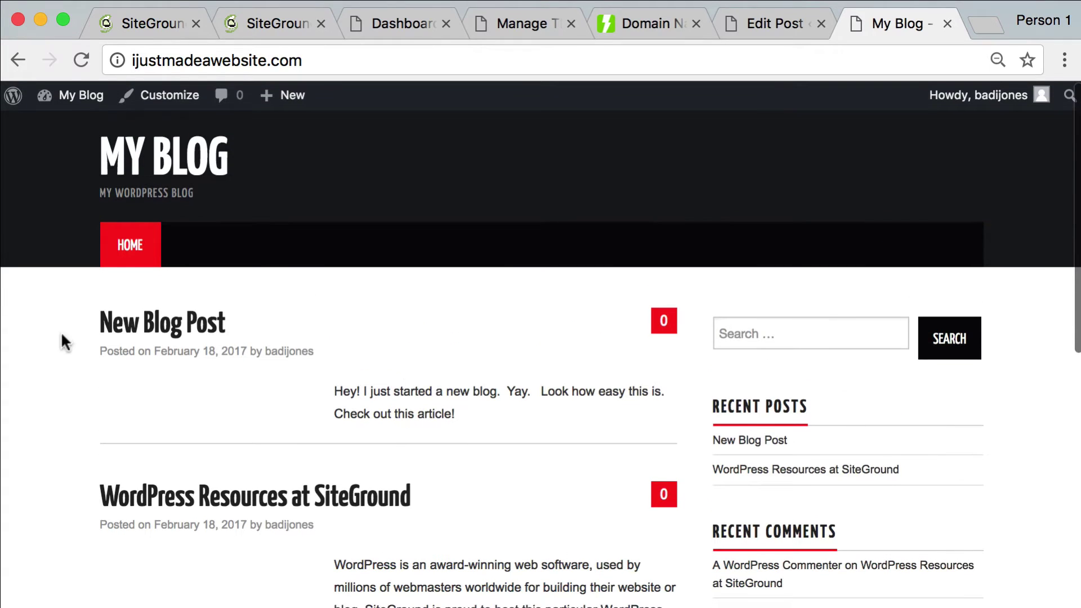
Open the New Blog Post page, then return to the blog homepage via HOME
left_click(132, 332)
scroll(520, 324, "down", 4)
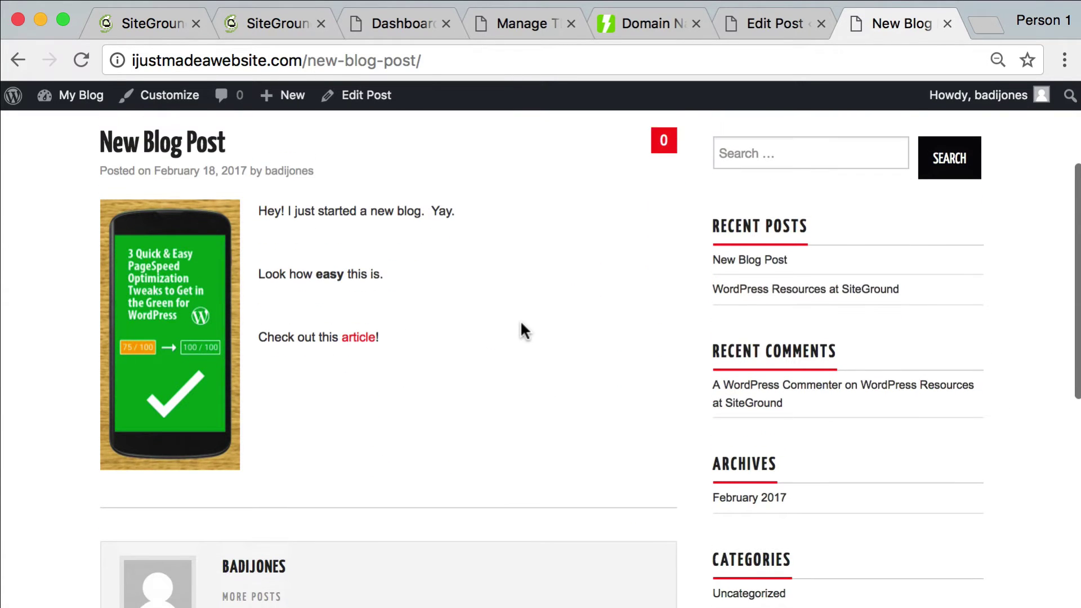
scroll(520, 324, "up", 3)
scroll(521, 325, "down", 15)
scroll(521, 324, "up", 15)
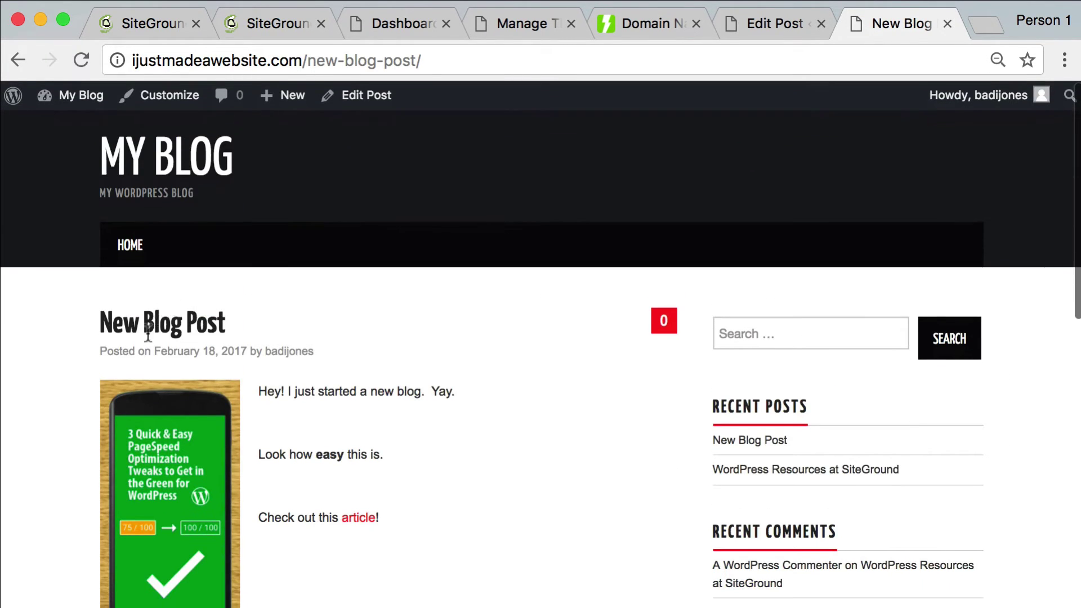
left_click(134, 243)
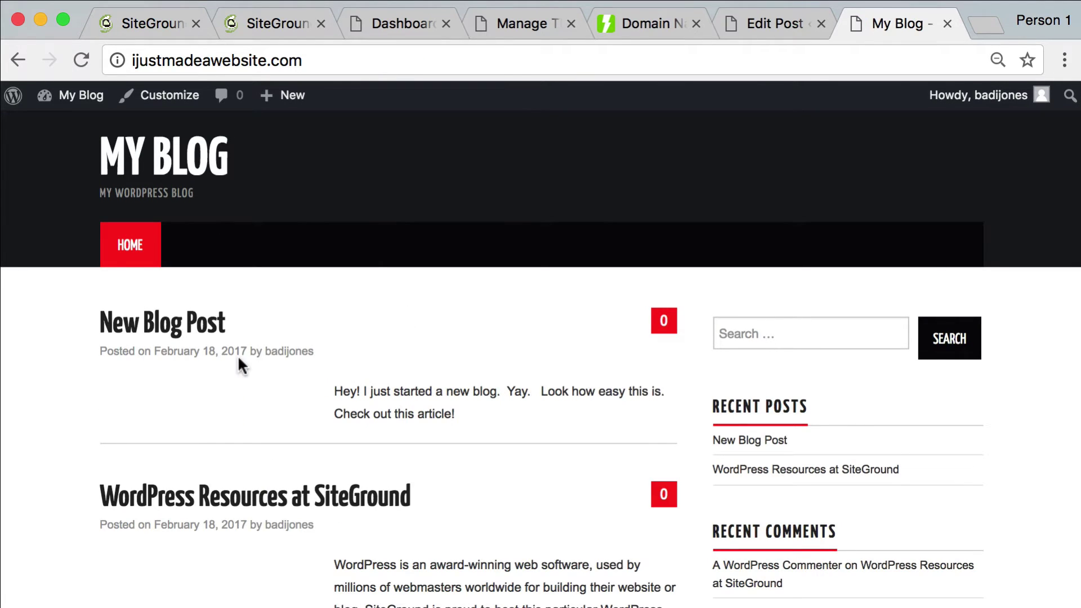
scroll(238, 354, "down", 3)
scroll(231, 416, "up", 3)
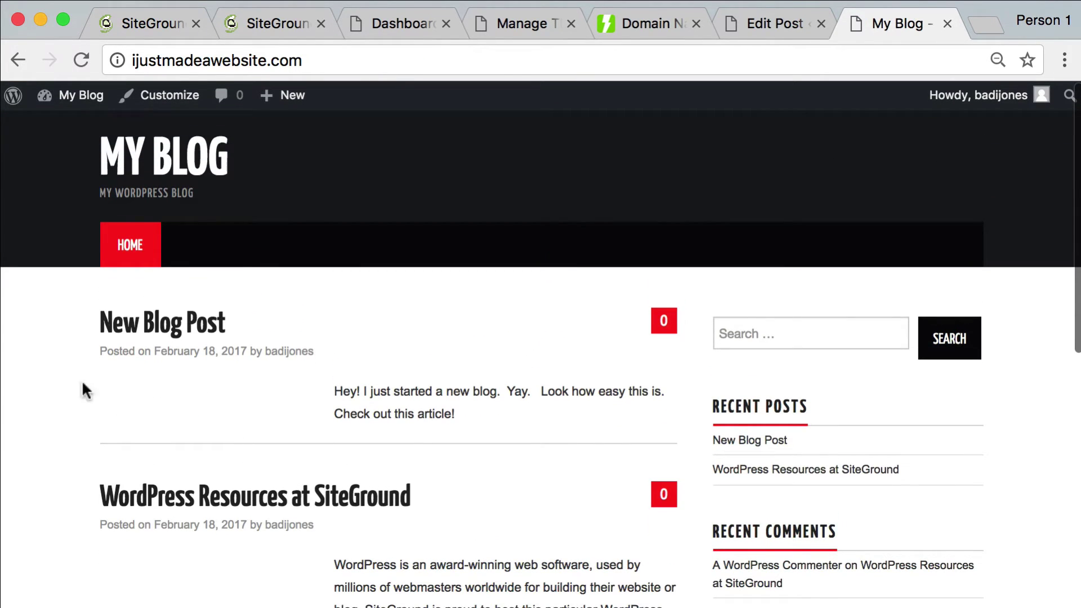
scroll(306, 397, "down", 1)
scroll(323, 386, "up", 1)
Set pagespeed-pin as New Blog Post's featured image and update the post
left_click(775, 15)
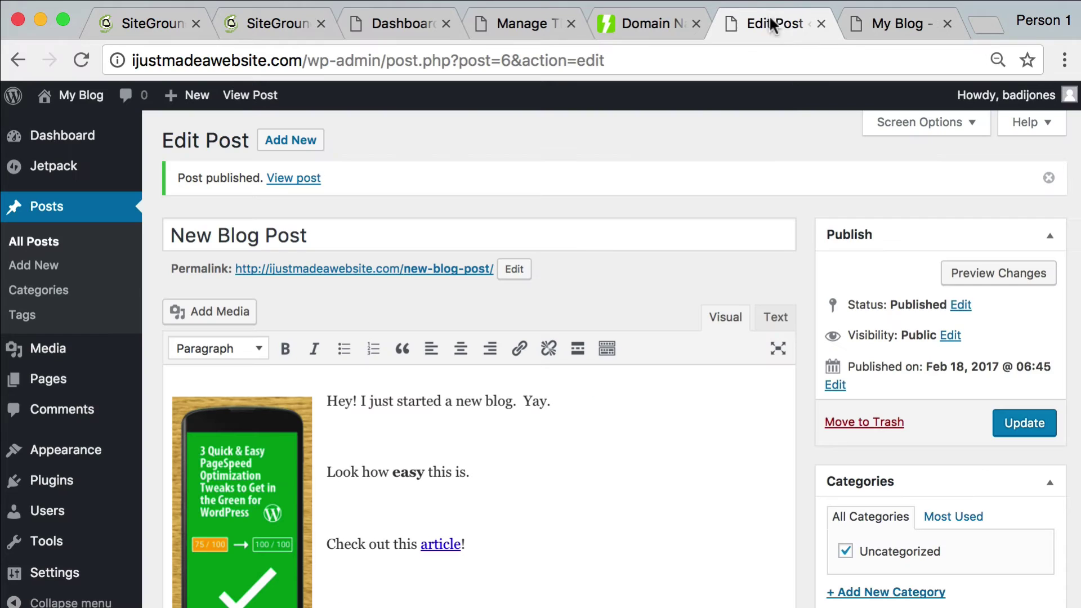
scroll(646, 266, "down", 6)
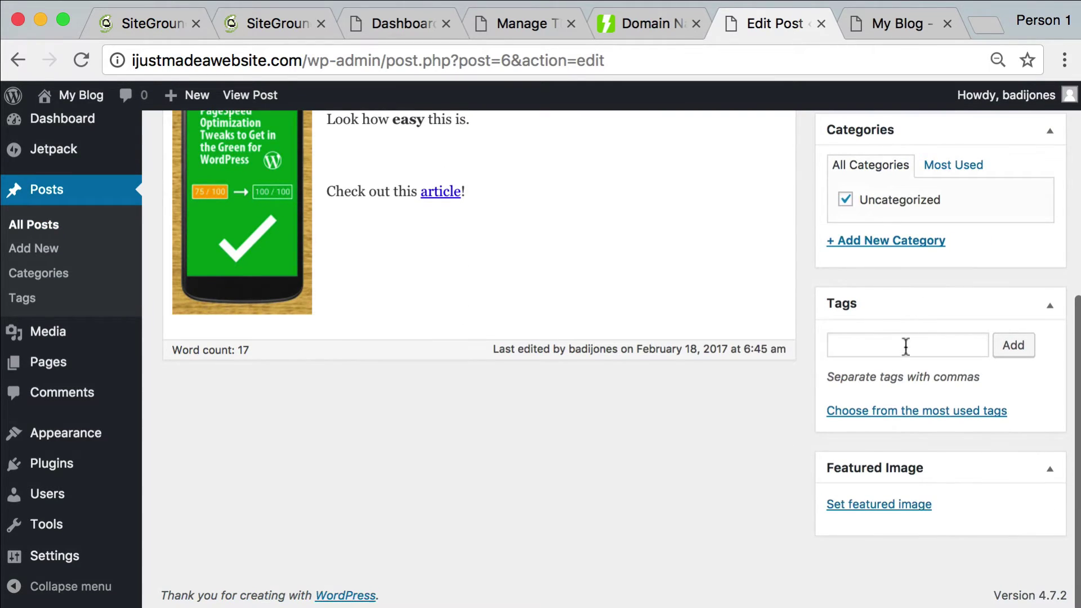
left_click(880, 505)
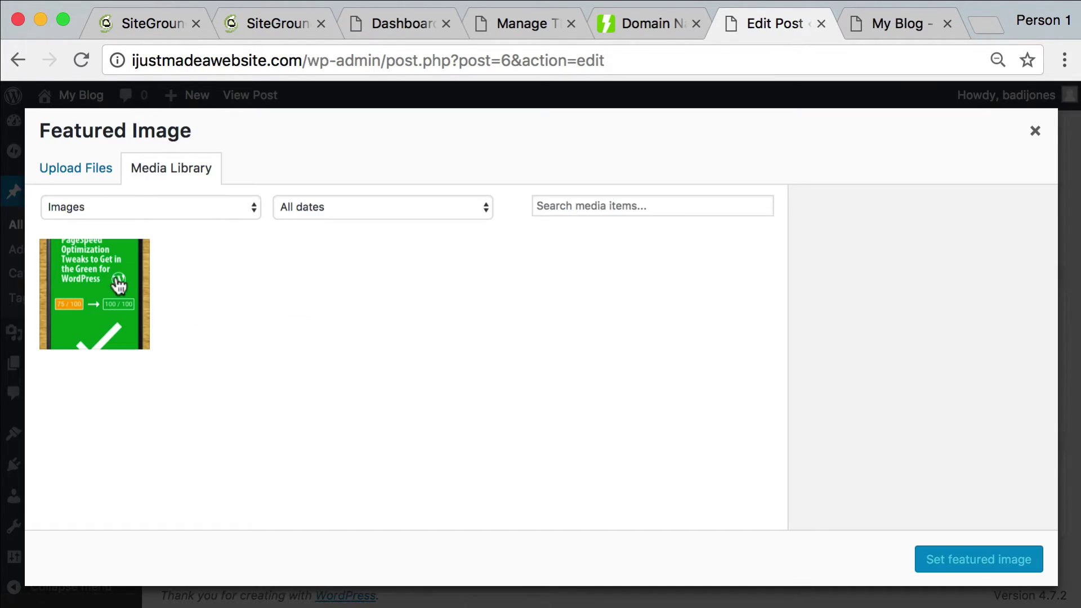
left_click(69, 286)
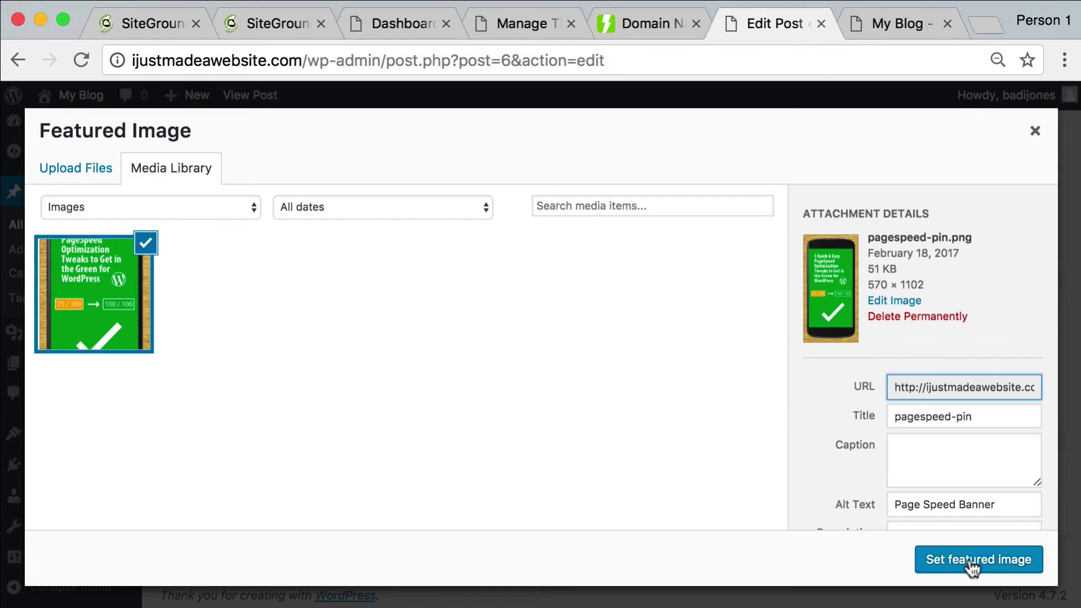
left_click(972, 567)
scroll(1050, 429, "up", 10)
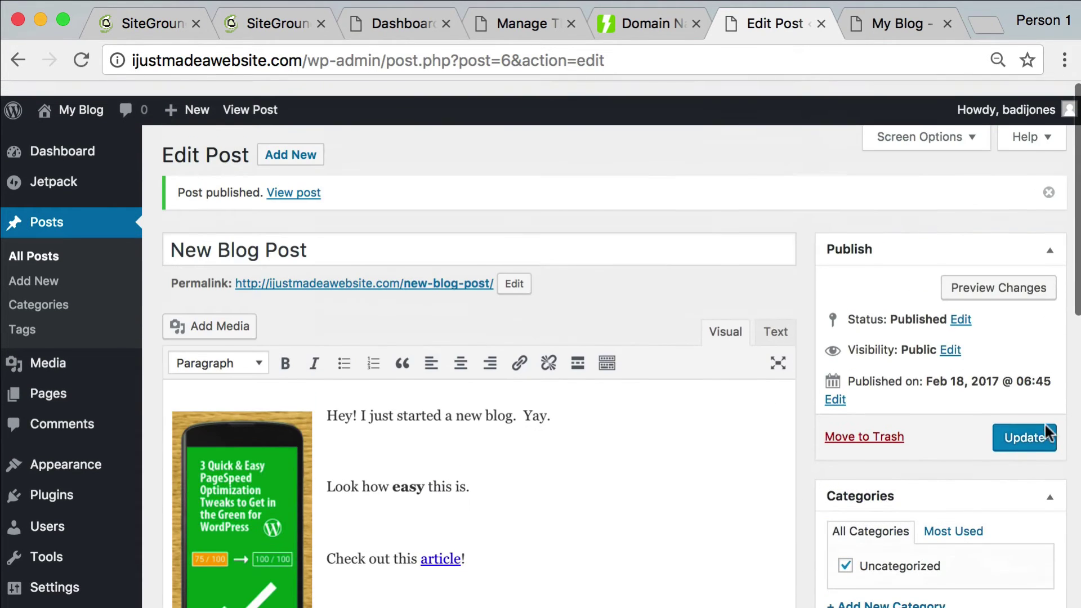
left_click(1032, 435)
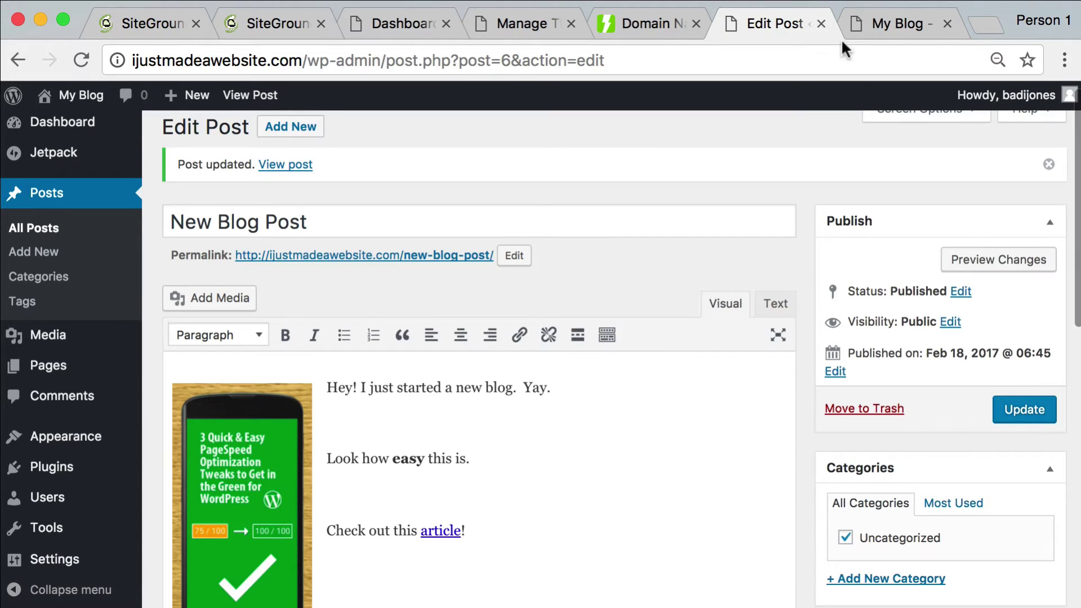
Reload the live blog to confirm the featured image appears, then return to the editor
left_click(877, 30)
key("super+r")
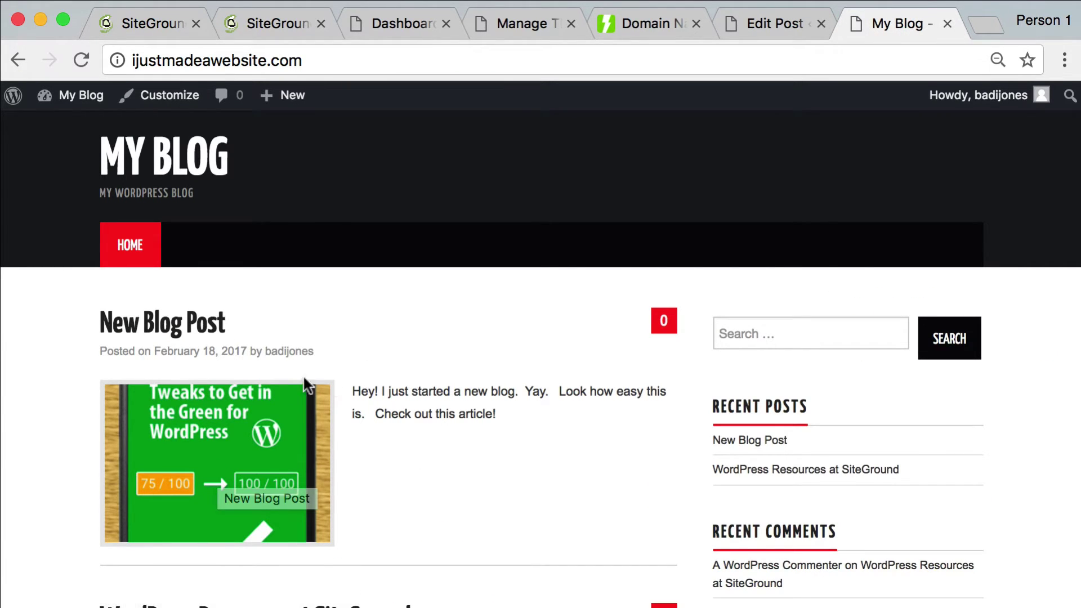
scroll(478, 387, "down", 3)
scroll(480, 386, "up", 3)
scroll(482, 381, "down", 5)
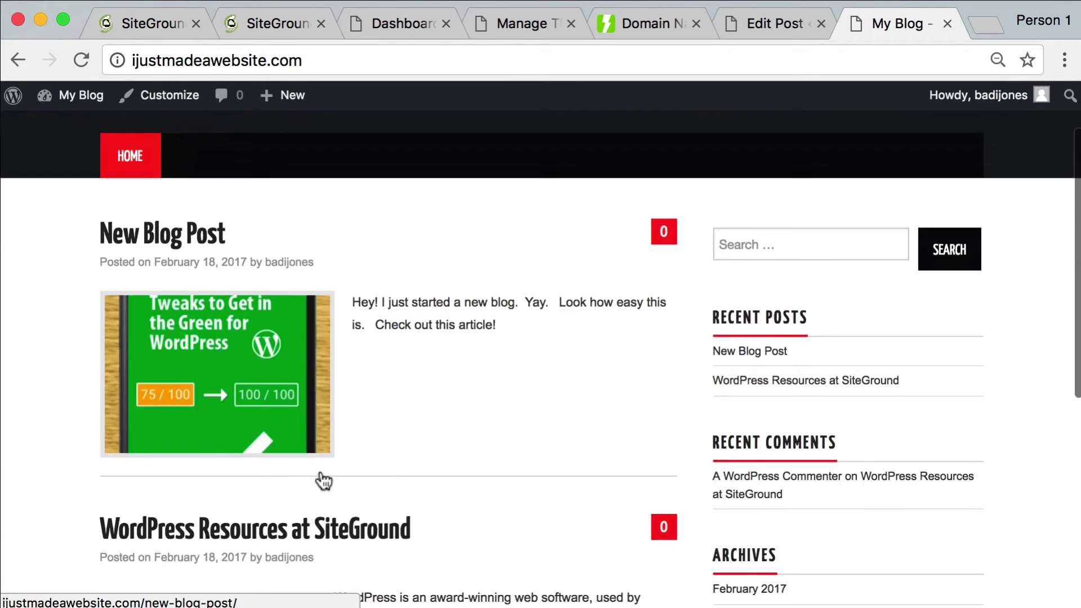
scroll(462, 390, "up", 5)
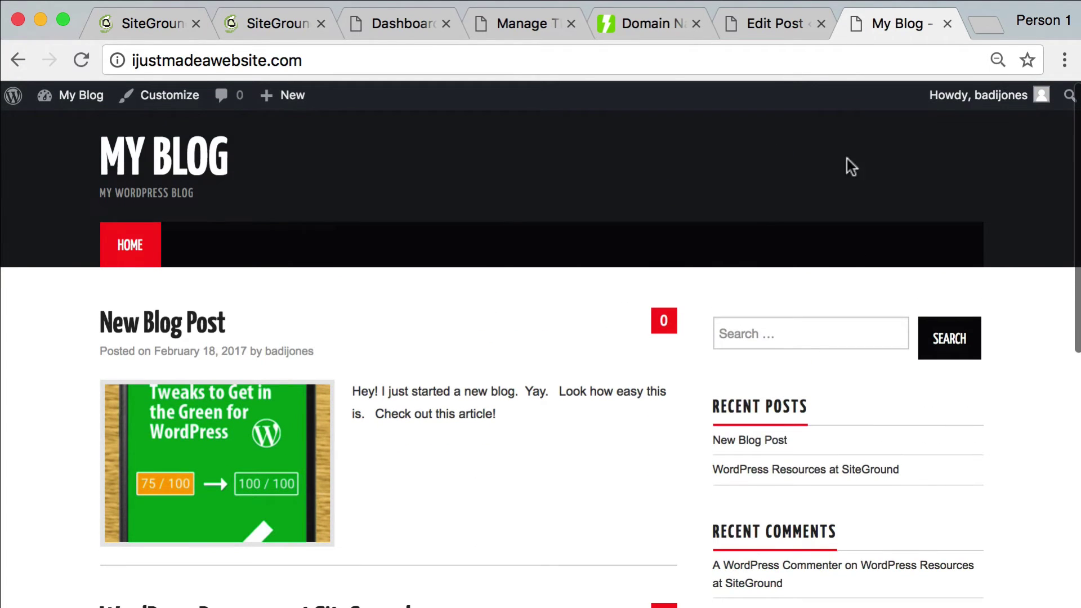
left_click(772, 36)
Trash the sample post 'WordPress Resources at SiteGround' from the All Posts list
scroll(289, 208, "up", 1)
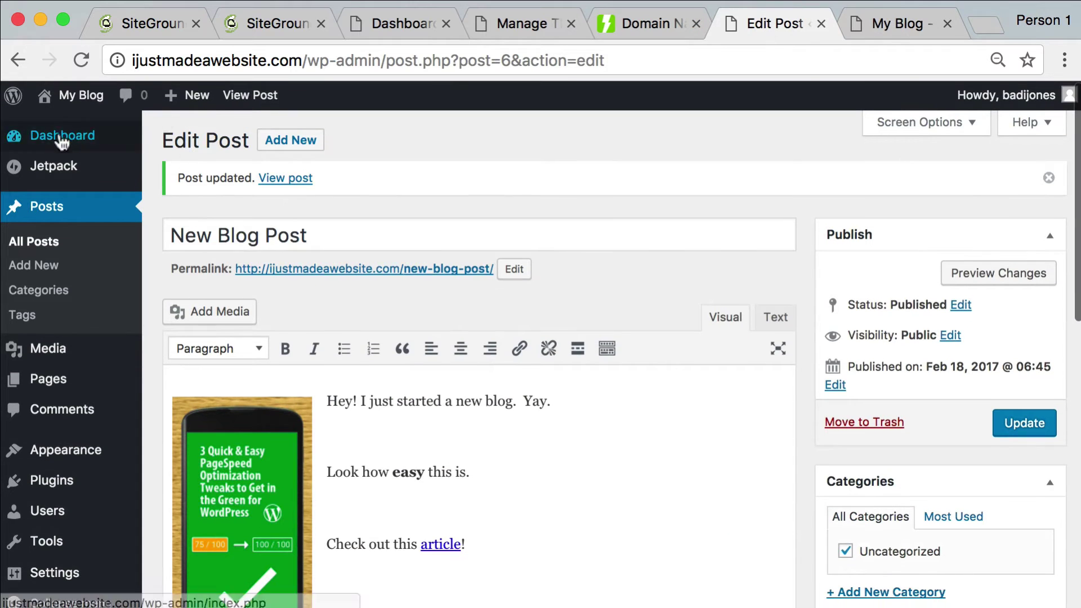
left_click(53, 209)
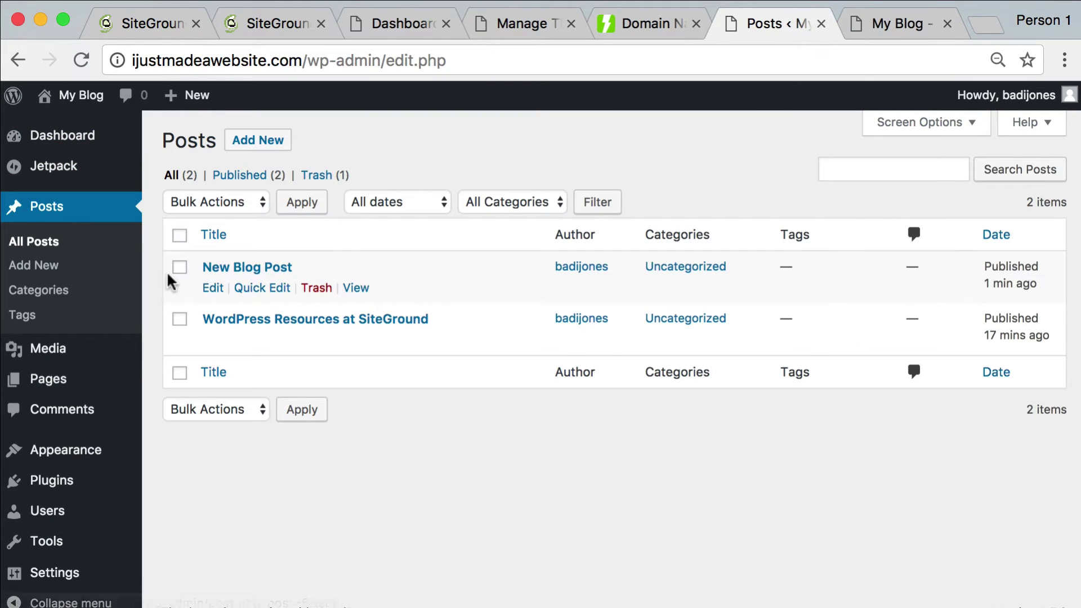
left_click(181, 320)
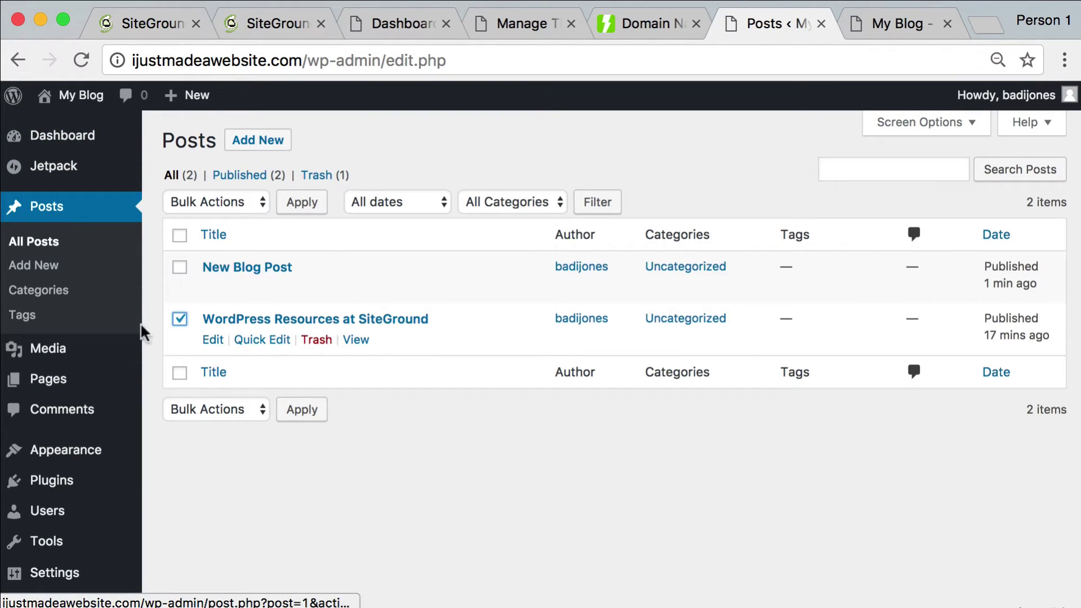
left_click(318, 341)
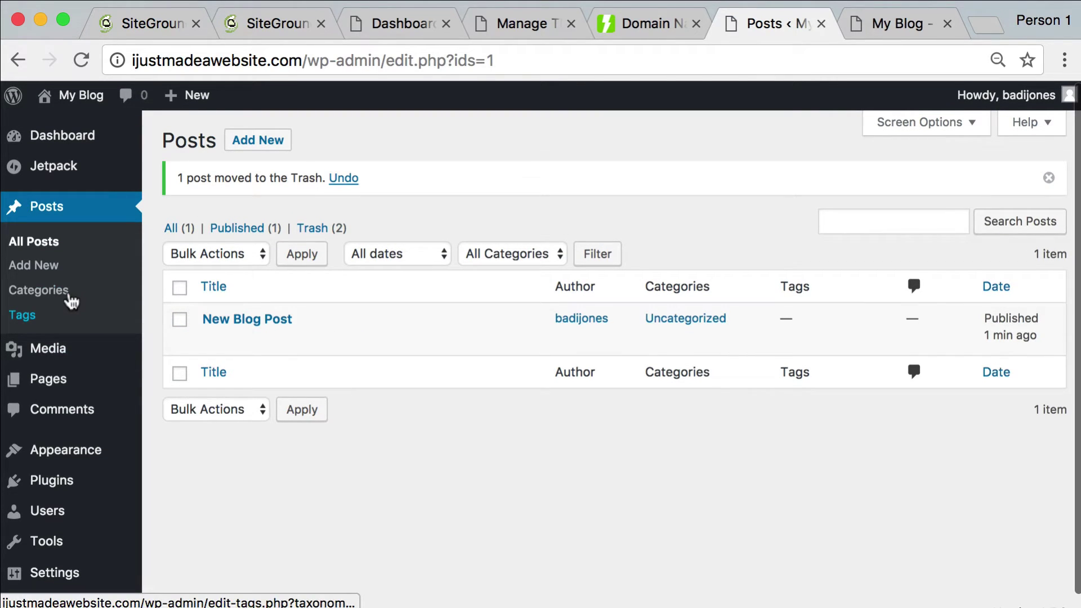
mouse_move(58, 374)
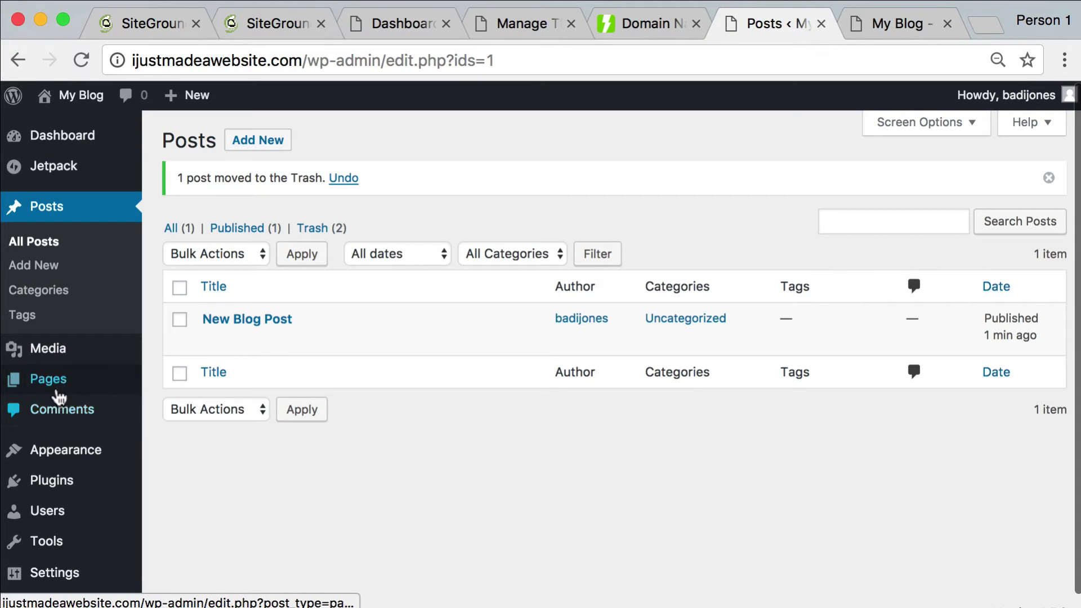
Publish a new page titled About reading 'Hi! I just started a blog. I also like web development.'
left_click(181, 416)
left_click(295, 186)
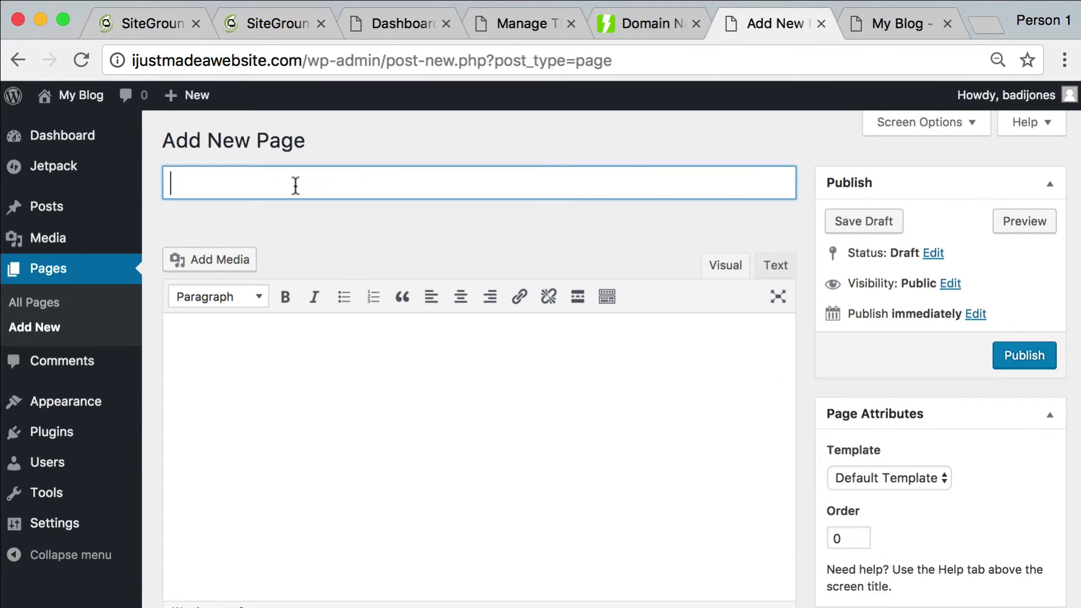
type("About")
key("Tab")
type("w")
key("BackSpace")
key("BackSpace")
key("BackSpace")
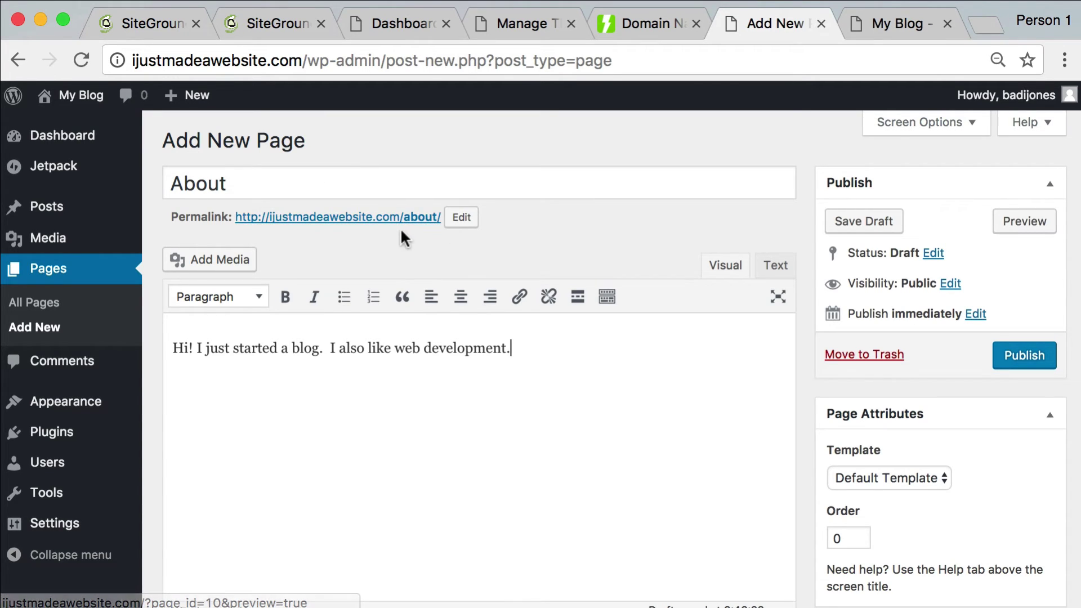
left_click(1026, 352)
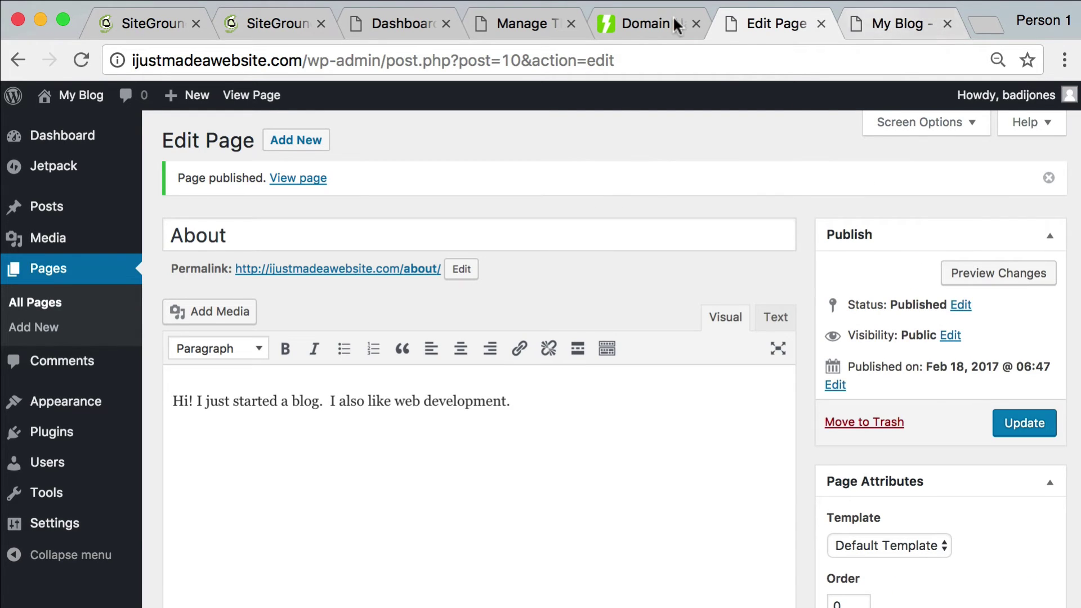
Refresh the live blog to check the About menu link, then go to the Menus settings
left_click(873, 33)
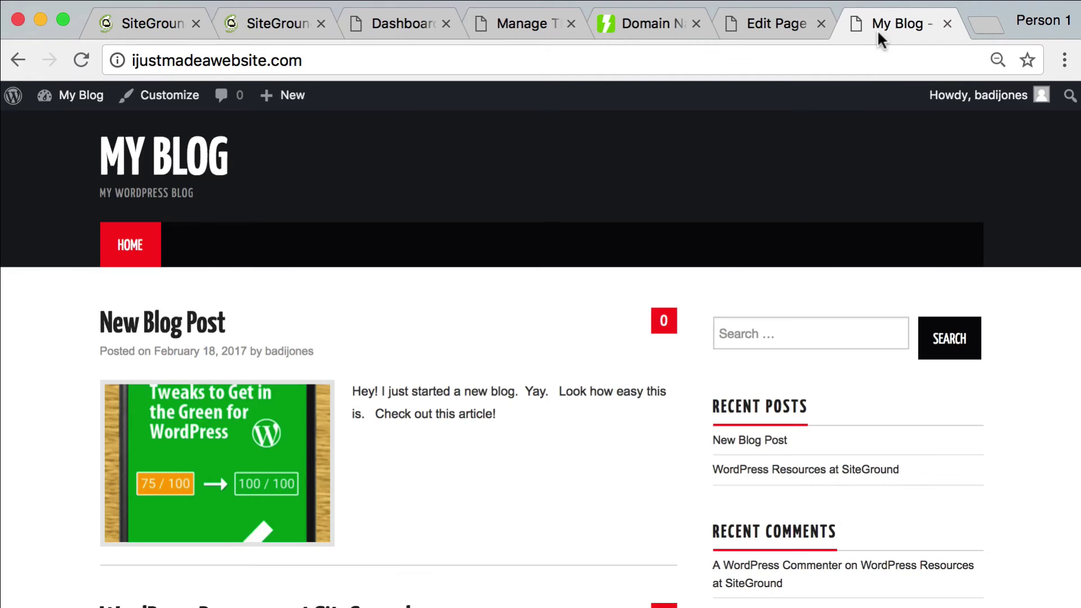
key("super+r")
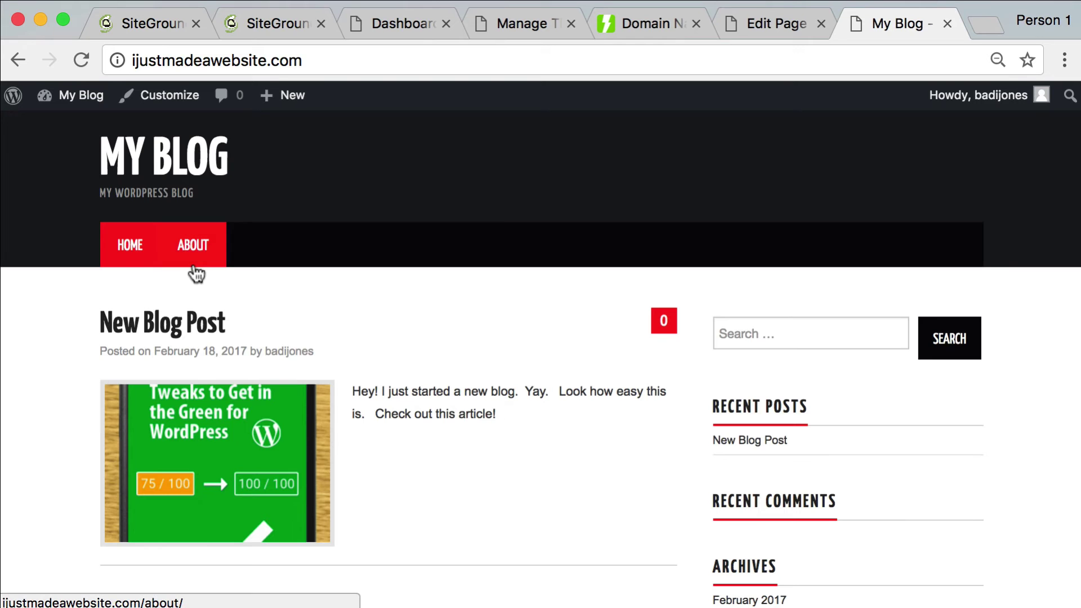
scroll(893, 222, "down", 4)
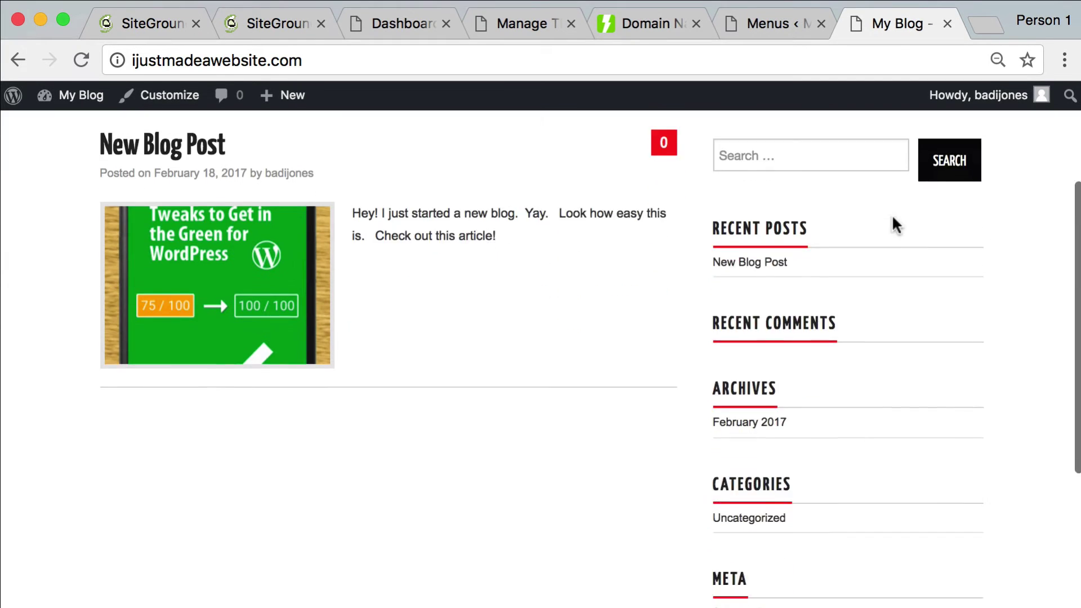
scroll(891, 220, "up", 4)
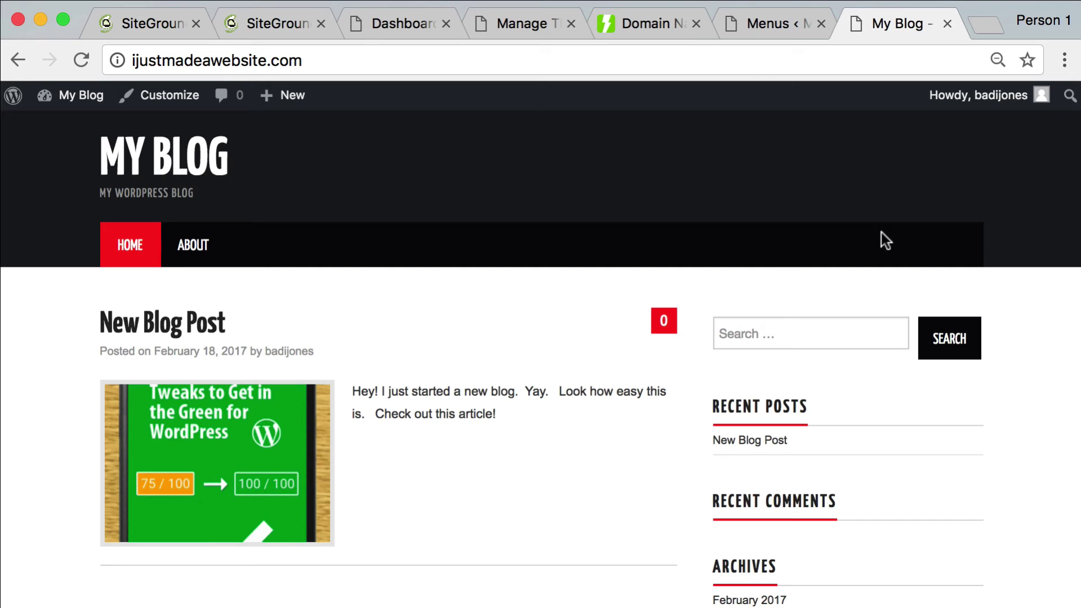
left_click(765, 25)
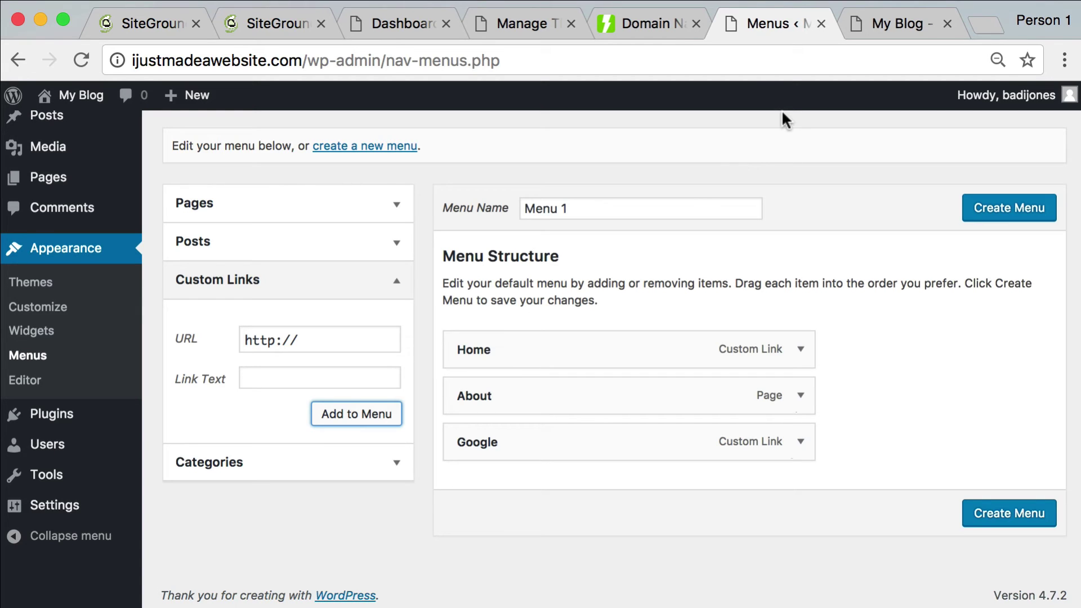
Load howtostartablog.org in a new tab and open The Updated WordPress SEO Checklist article
key("super+t")
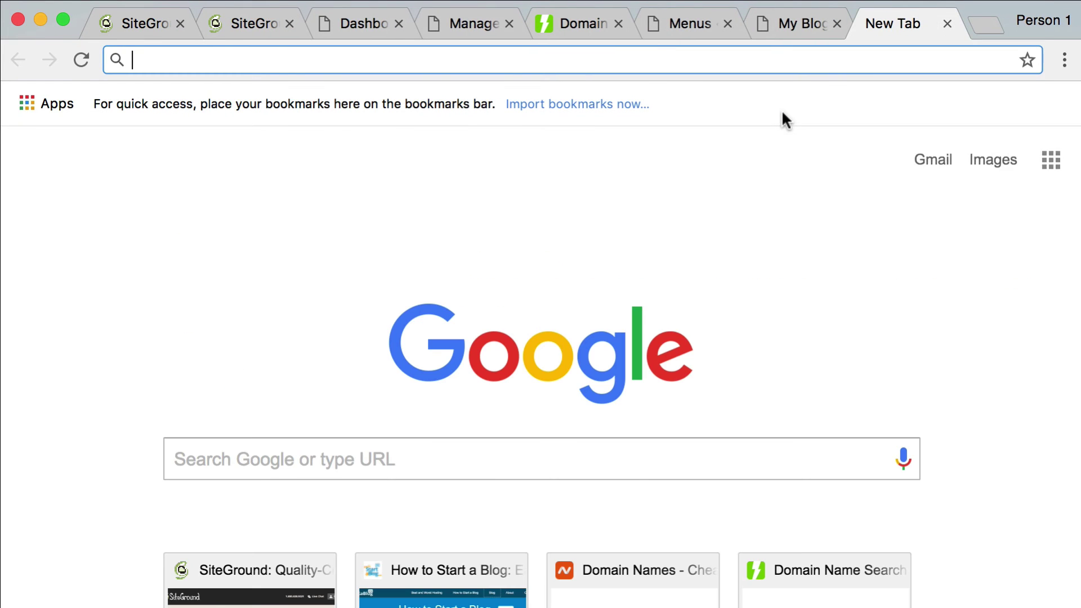
type("ho")
key("Return")
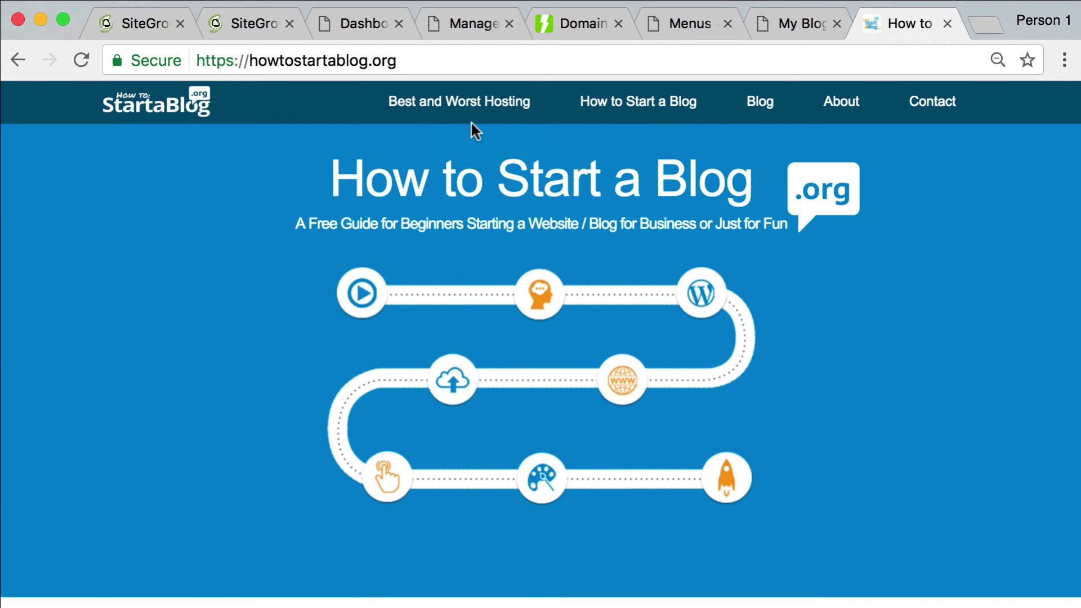
scroll(471, 120, "down", 1)
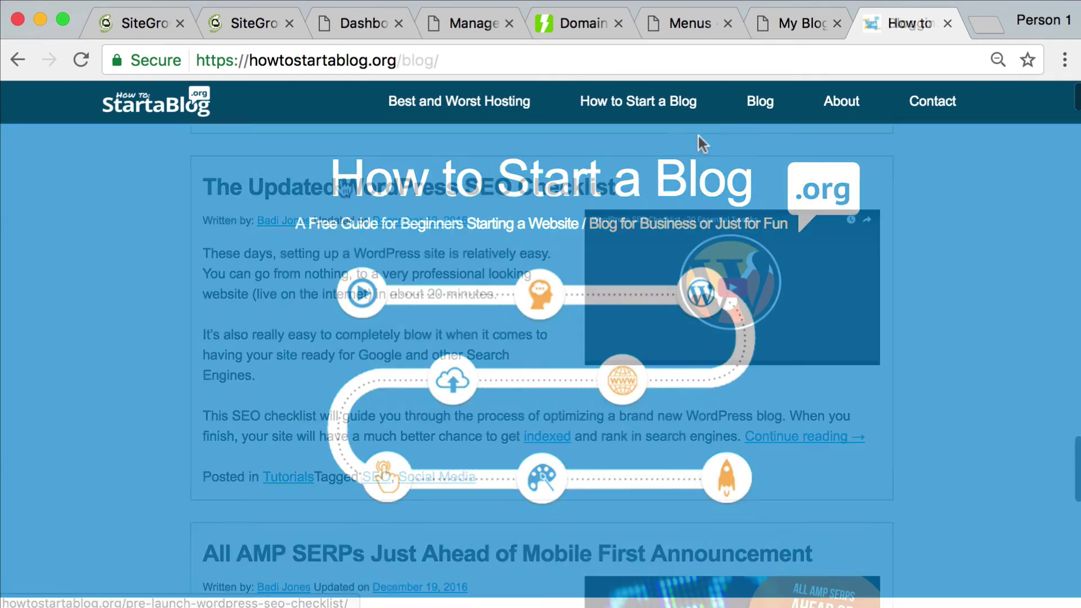
left_click(345, 184)
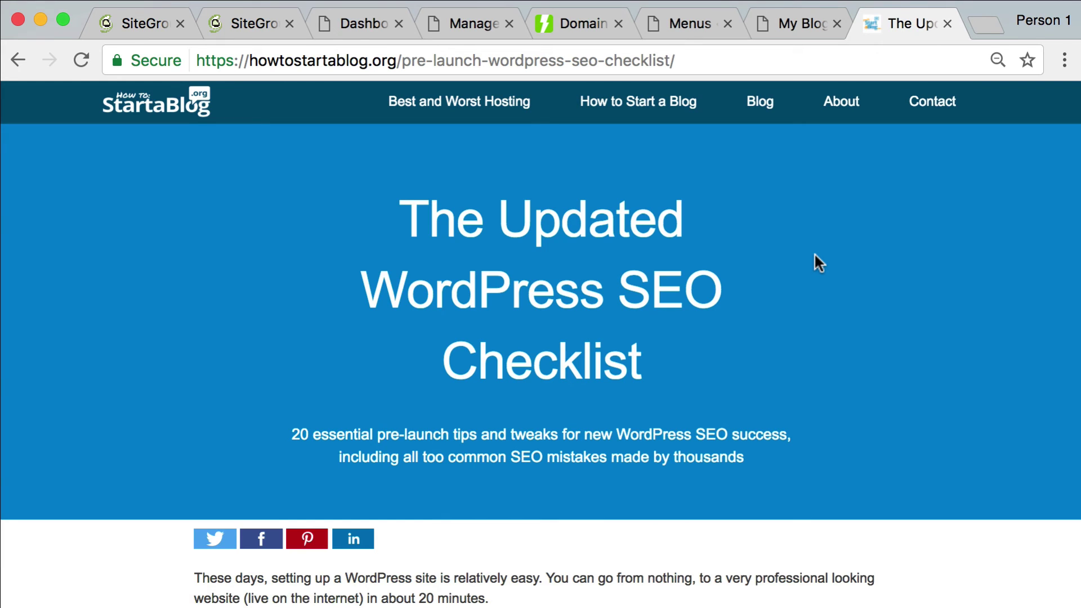
Scroll through the first sections of the SEO checklist's pre-launch tips
scroll(814, 254, "down", 8)
scroll(815, 252, "down", 8)
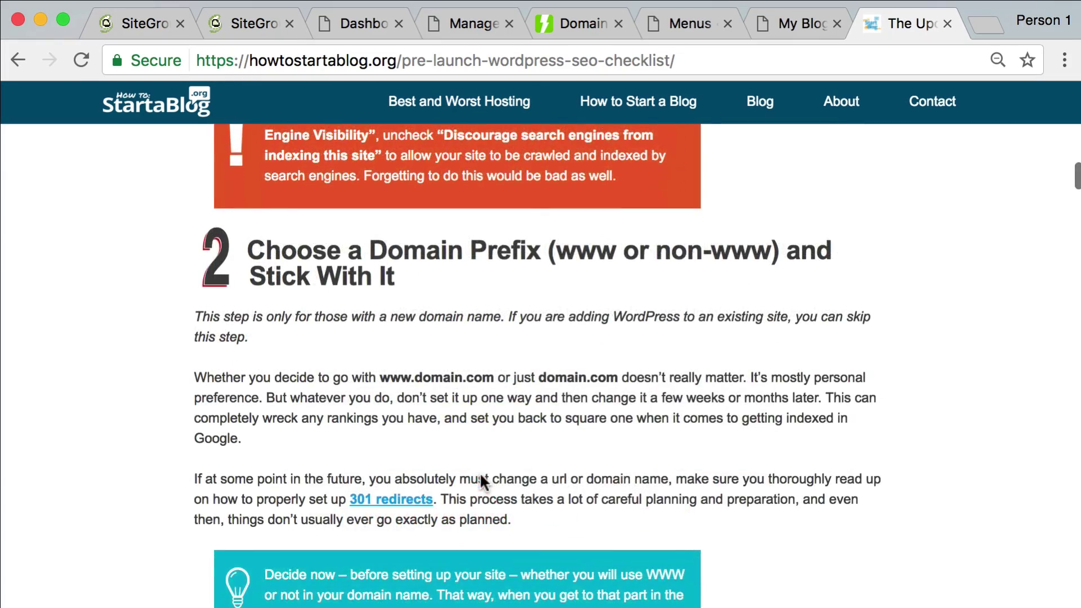
scroll(480, 472, "up", 8)
scroll(479, 471, "up", 10)
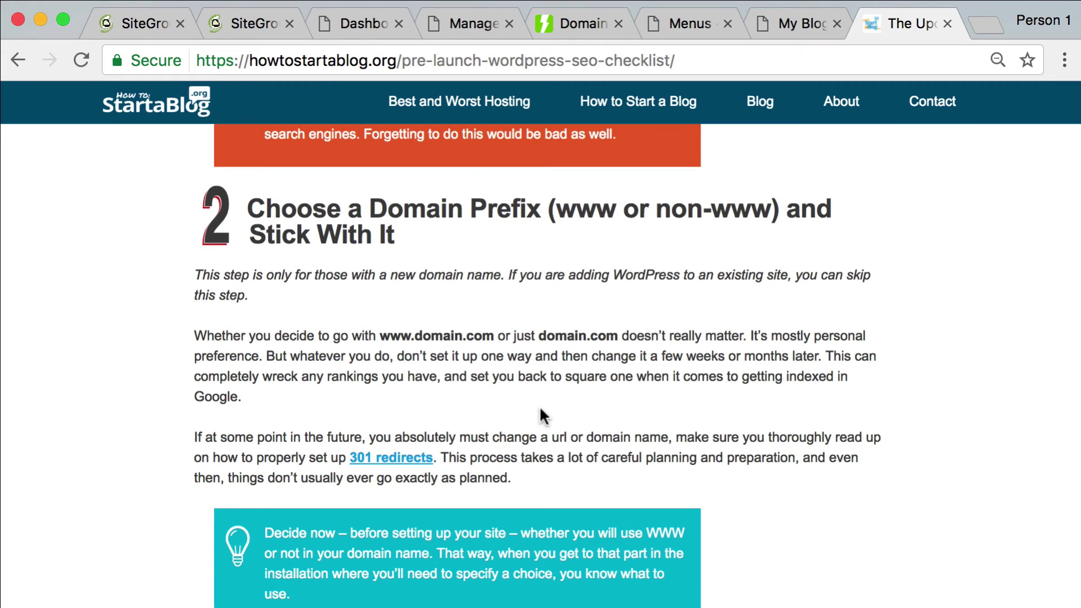
scroll(540, 409, "down", 6)
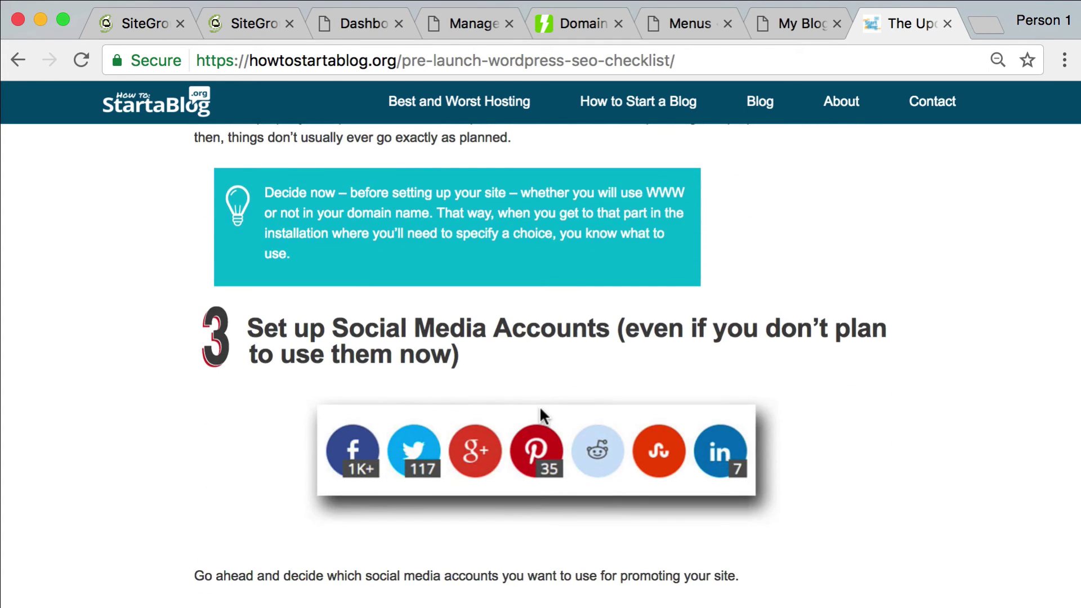
scroll(540, 410, "down", 1)
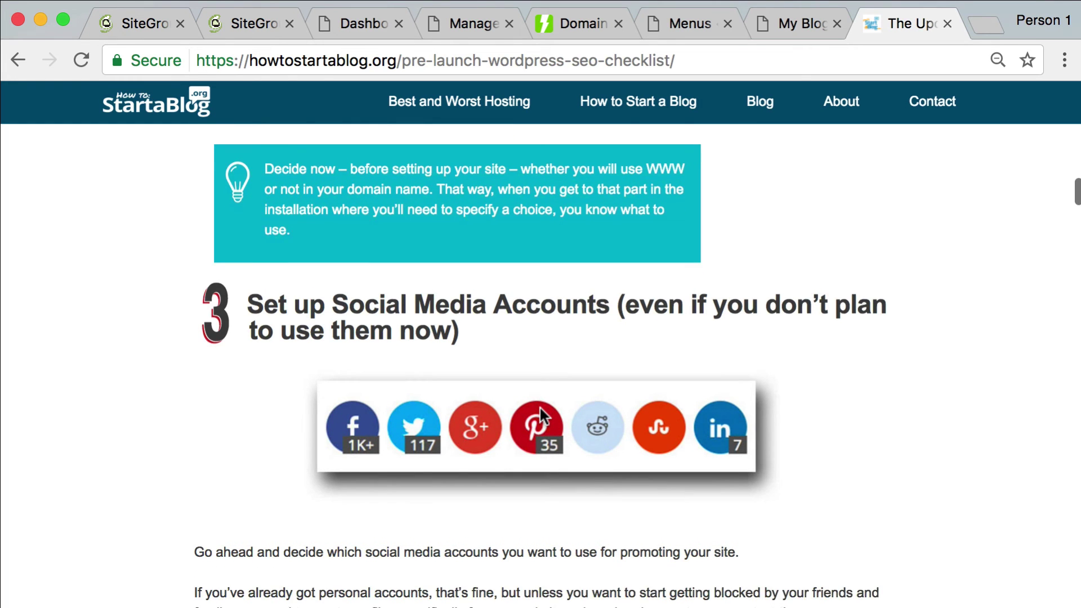
scroll(540, 410, "up", 1)
scroll(540, 410, "down", 1)
scroll(541, 416, "down", 10)
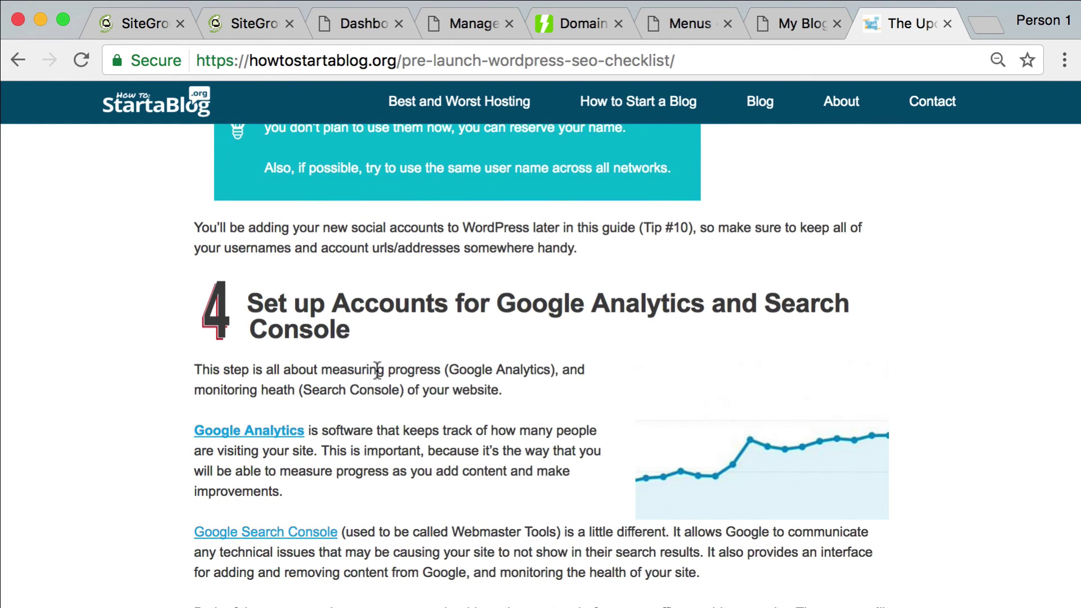
scroll(429, 360, "down", 8)
scroll(429, 359, "up", 7)
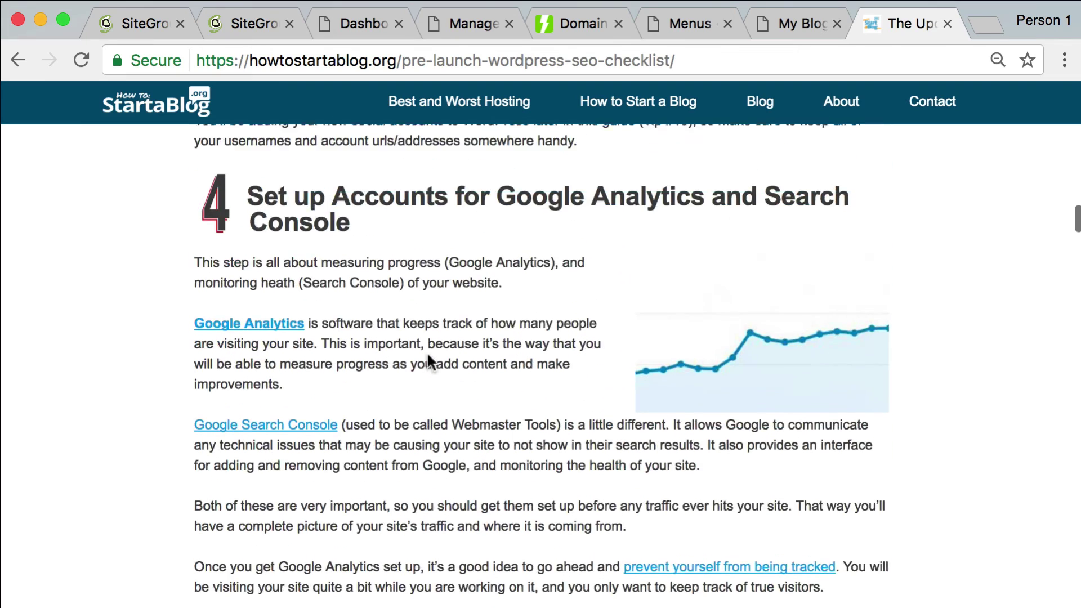
scroll(429, 360, "down", 4)
scroll(552, 301, "down", 2)
scroll(550, 350, "up", 1)
scroll(550, 351, "down", 3)
scroll(545, 350, "down", 3)
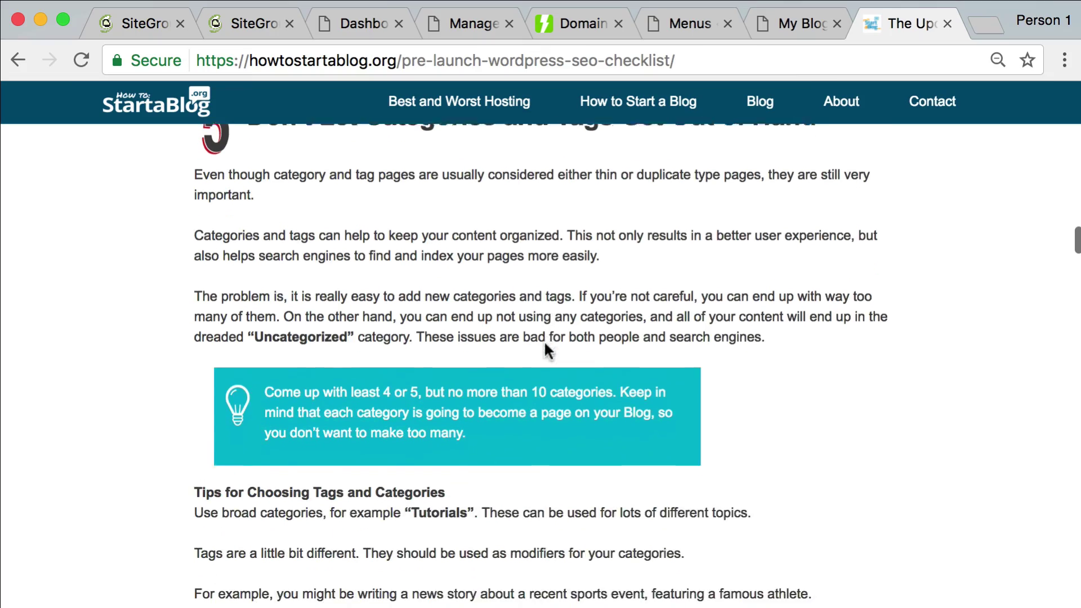
scroll(545, 350, "up", 15)
scroll(545, 348, "up", 20)
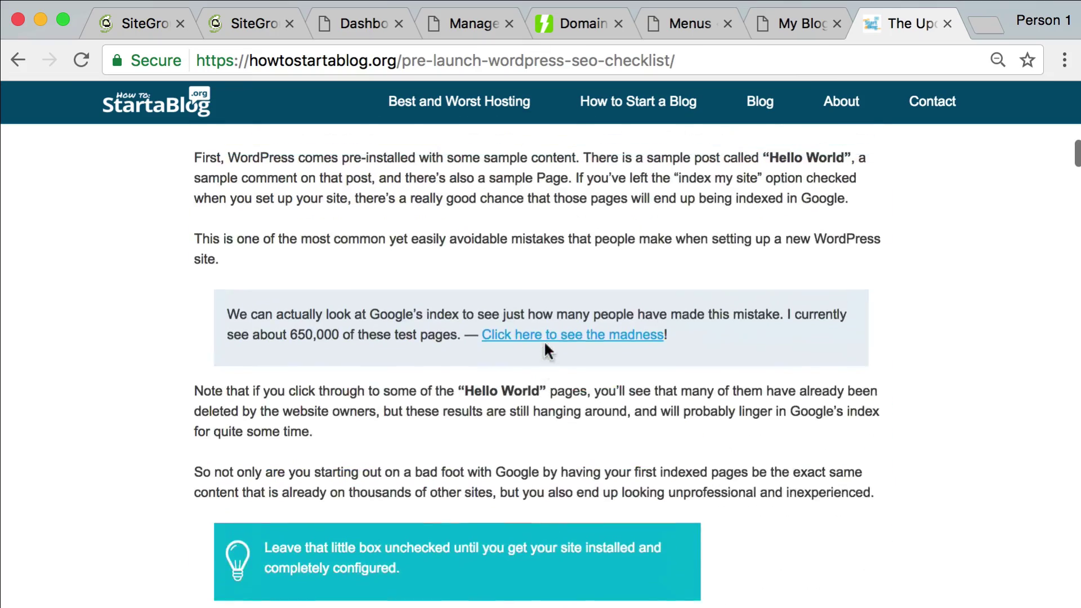
scroll(538, 349, "up", 3)
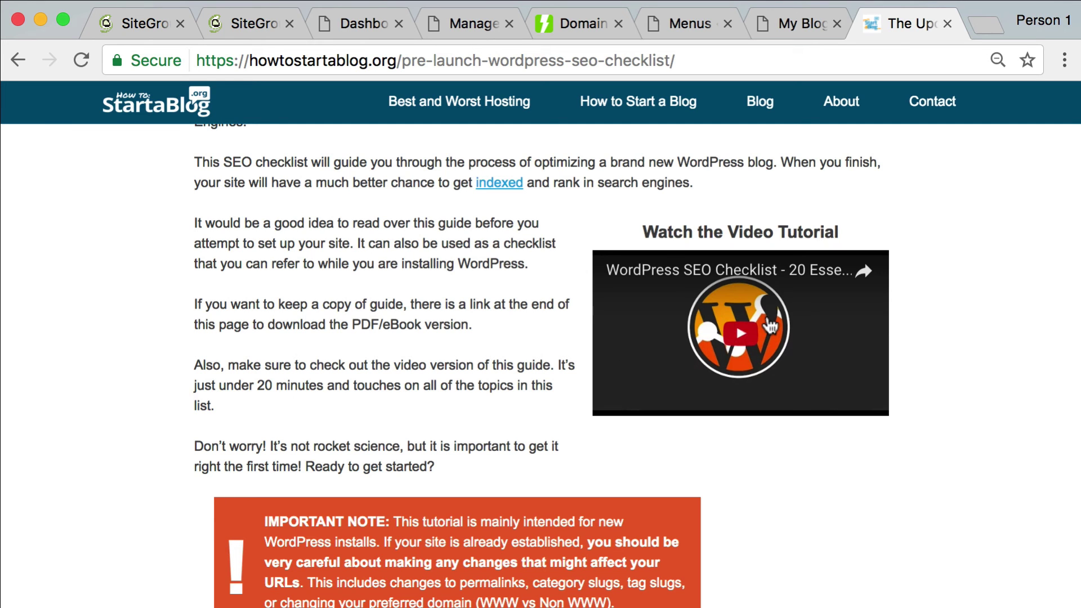
scroll(725, 387, "up", 15)
scroll(698, 408, "down", 13)
scroll(703, 418, "up", 10)
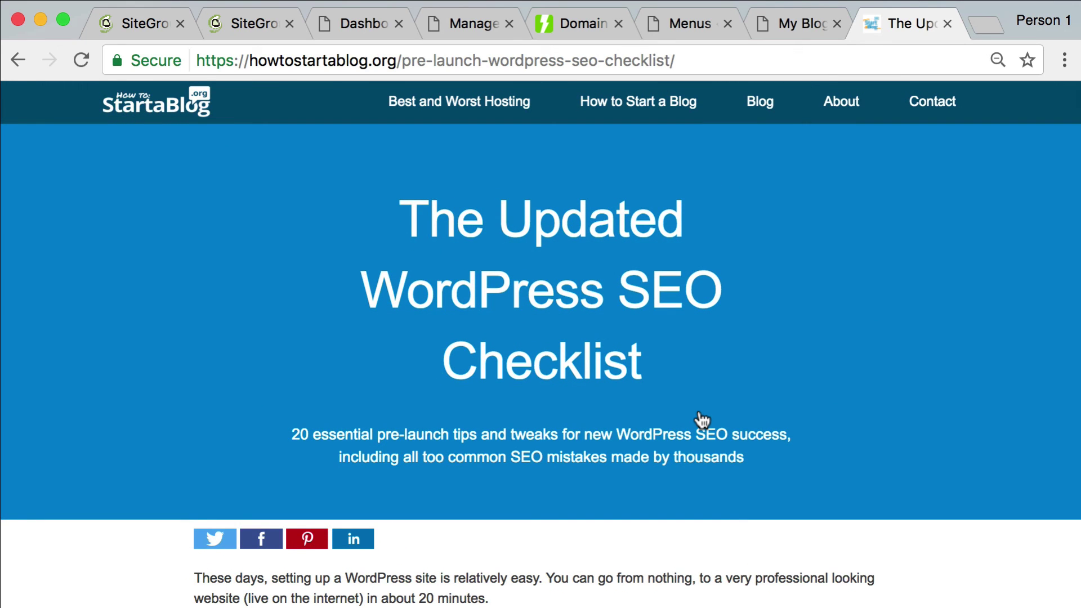